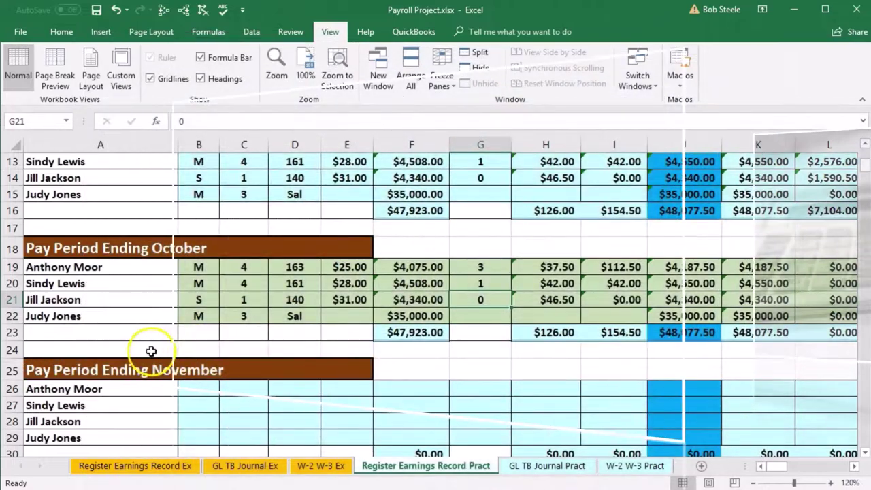
Freeze the header rows above row 4 in the practice payroll register and bring the October pay period into view
scroll(150, 351, up, 4)
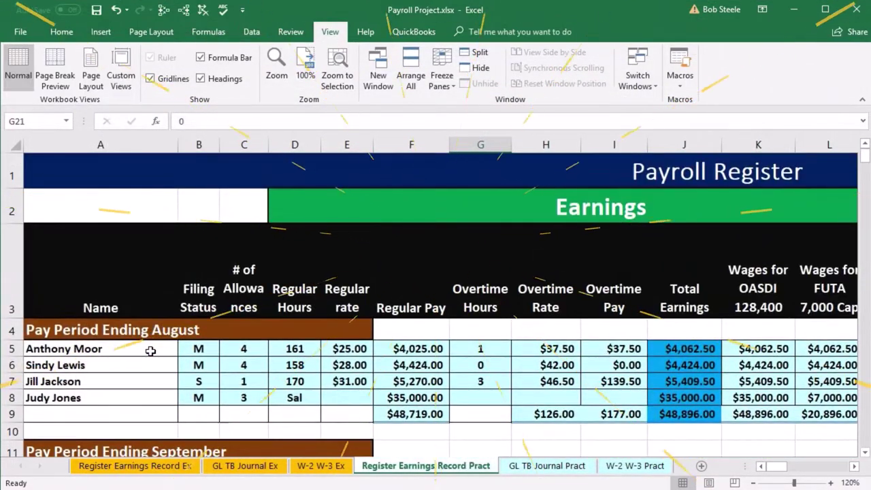
click(119, 329)
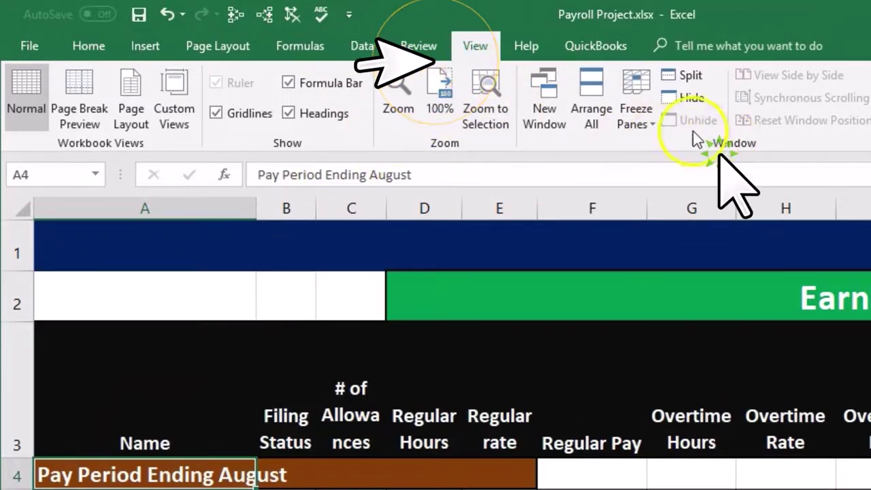
click(645, 112)
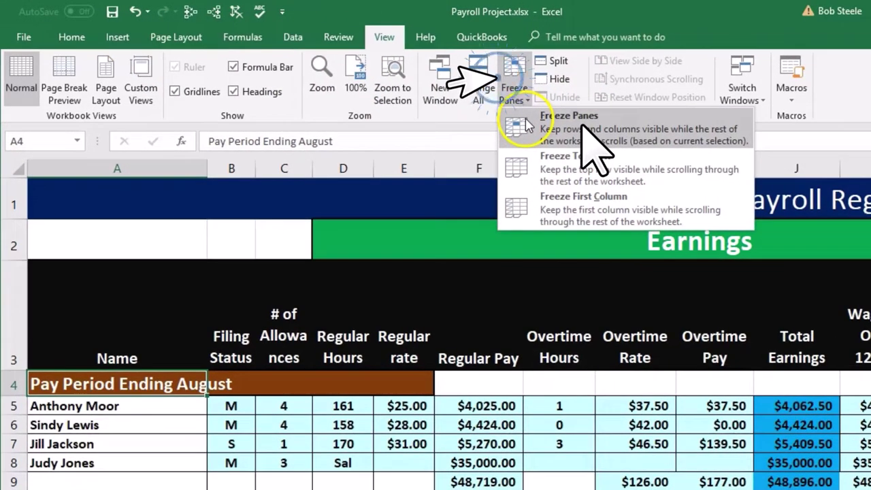
click(537, 127)
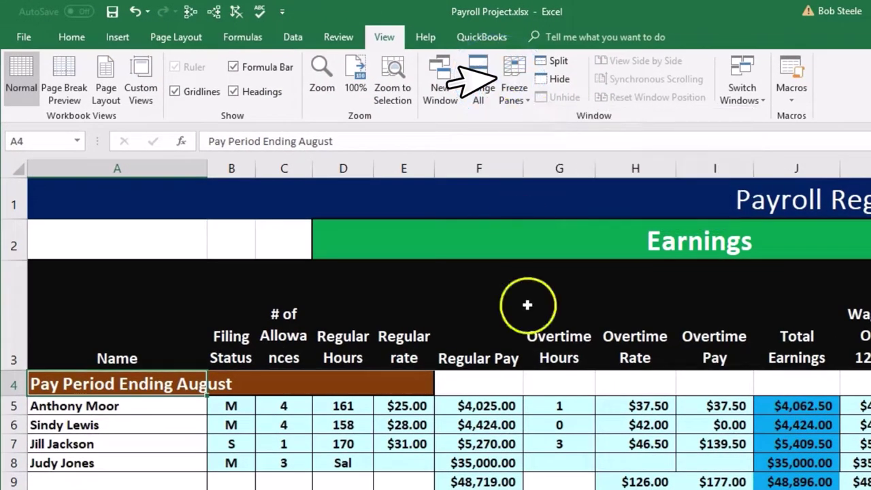
scroll(540, 408, down, 2)
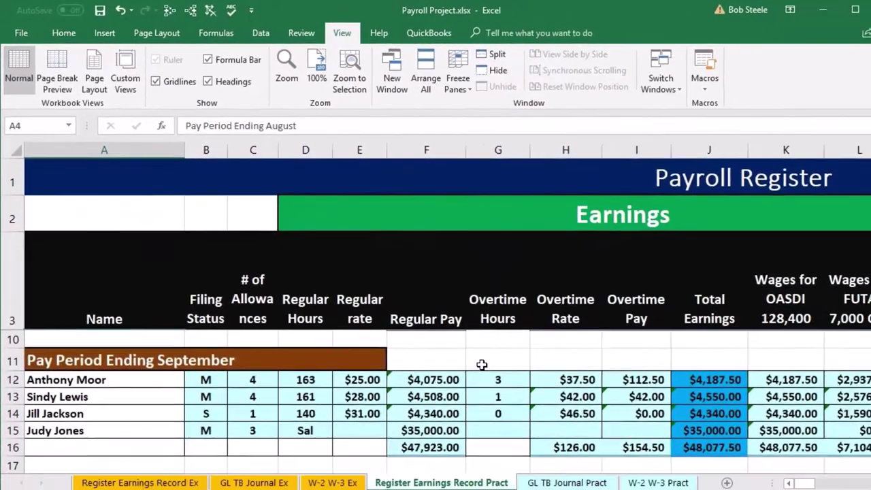
scroll(481, 366, down, 2)
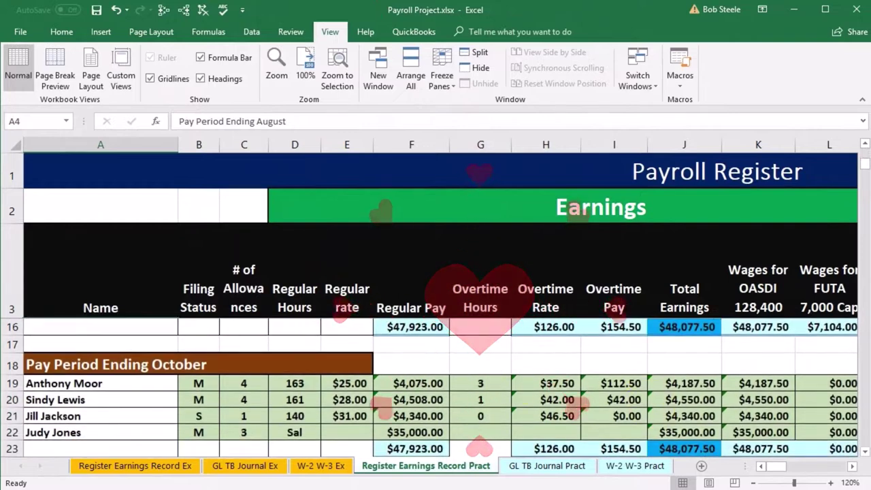
scroll(436, 381, down, 1)
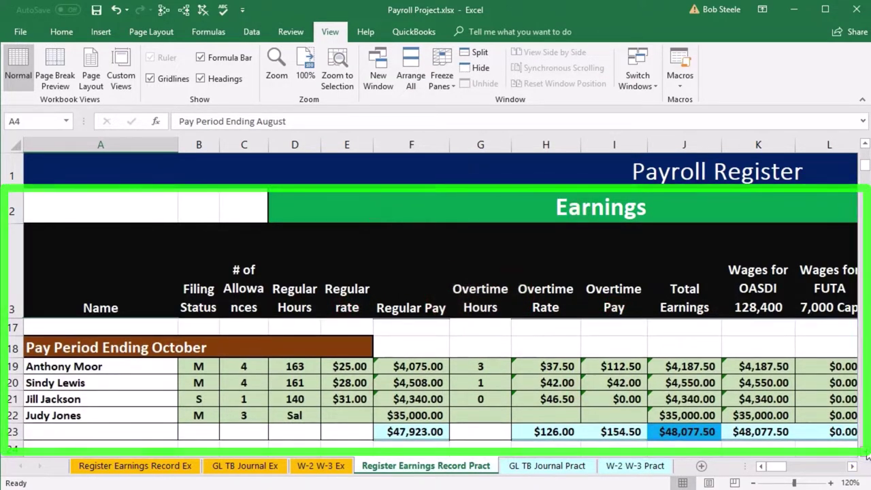
scroll(867, 457, down, 1)
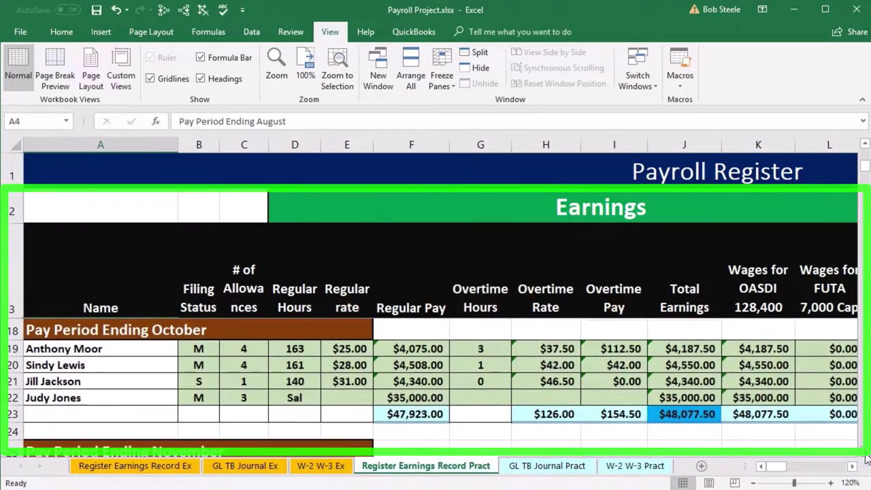
Switch to the GL TB Journal Pract sheet and unhide any hidden columns from A through AQ
click(525, 468)
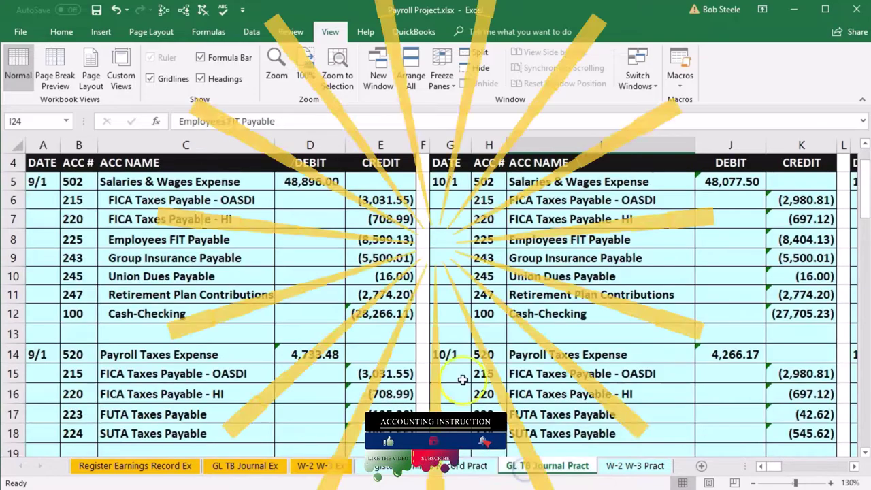
click(453, 373)
scroll(453, 373, up, 1)
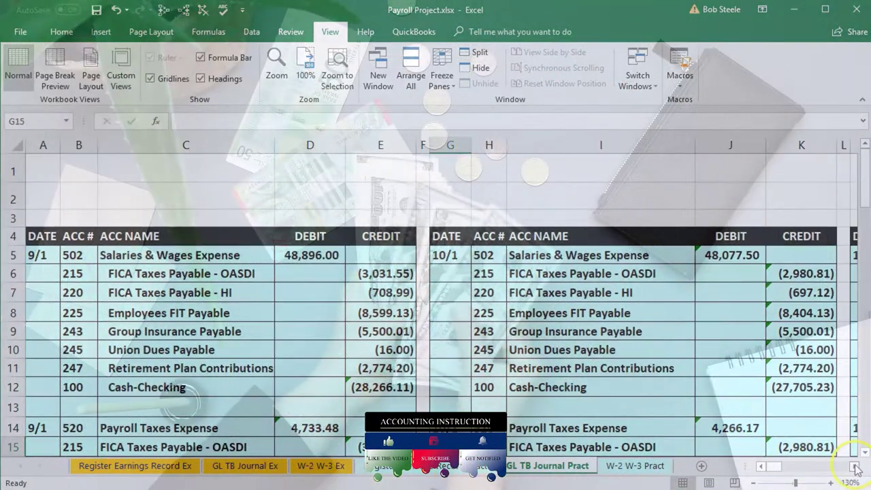
click(855, 467)
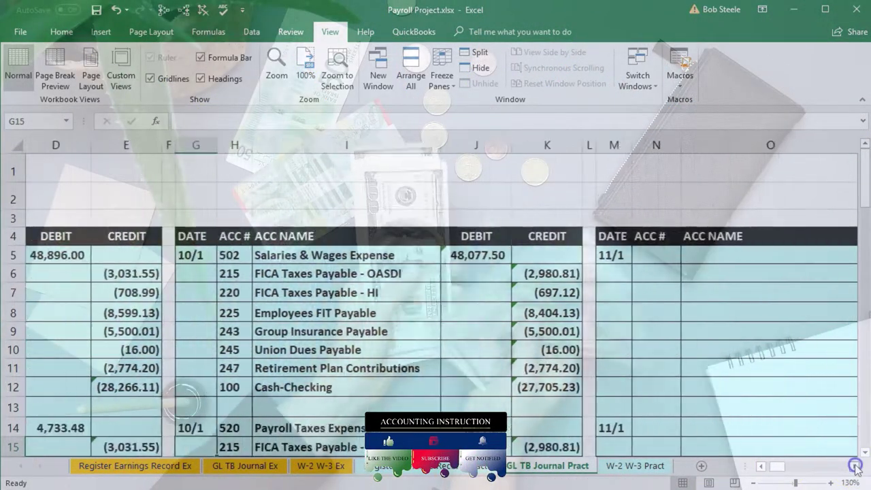
click(855, 467)
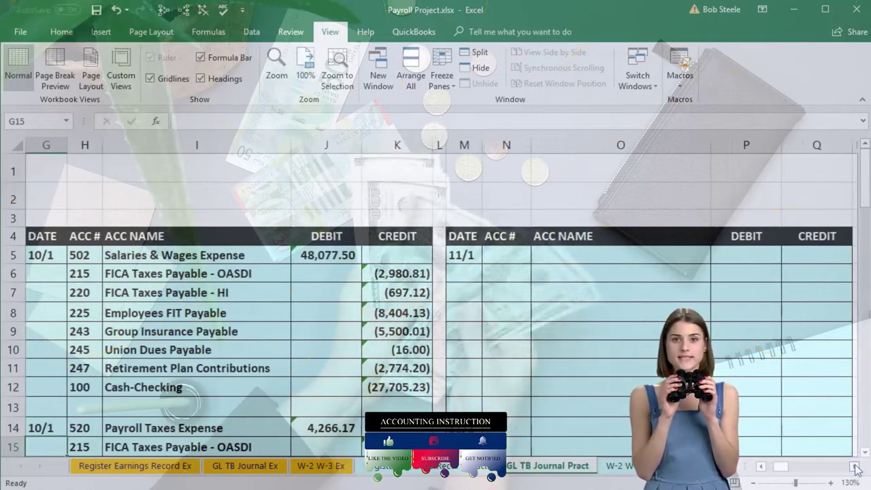
click(761, 467)
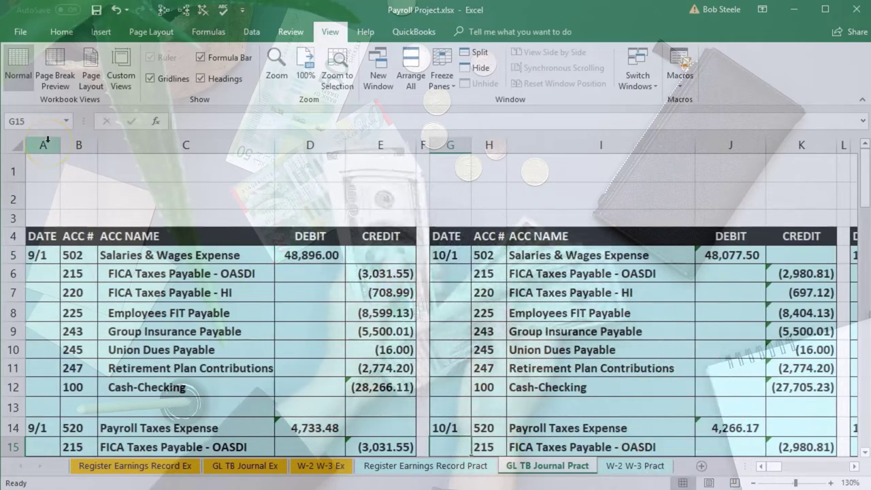
drag(47, 140, 665, 155)
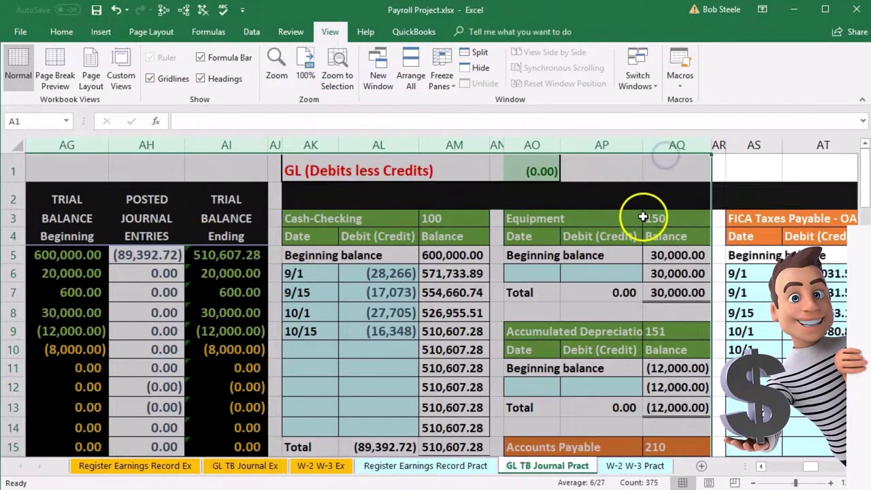
right_click(614, 238)
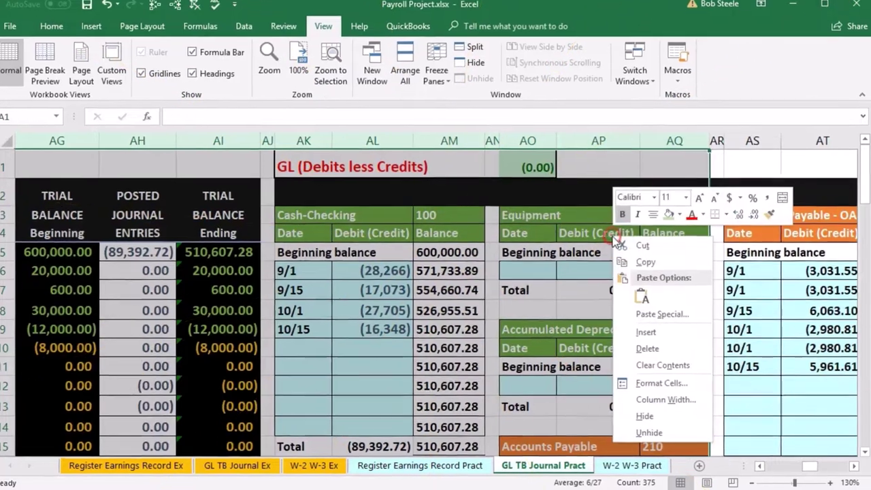
click(648, 432)
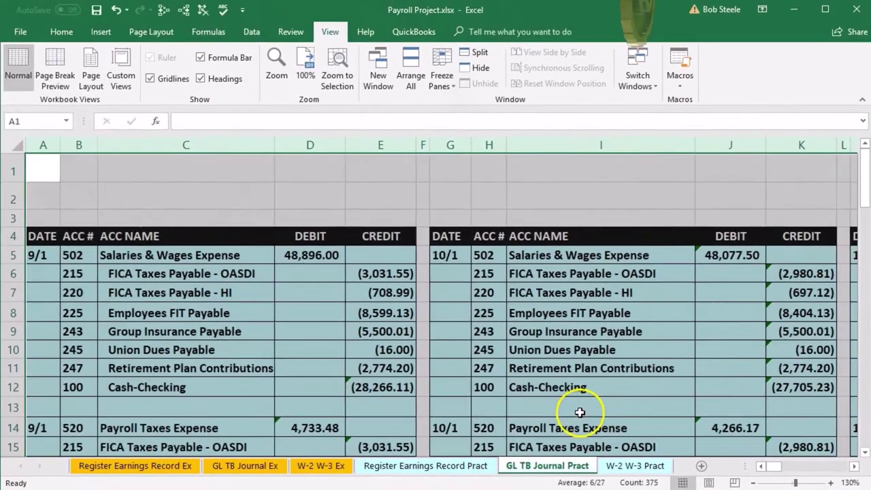
click(579, 412)
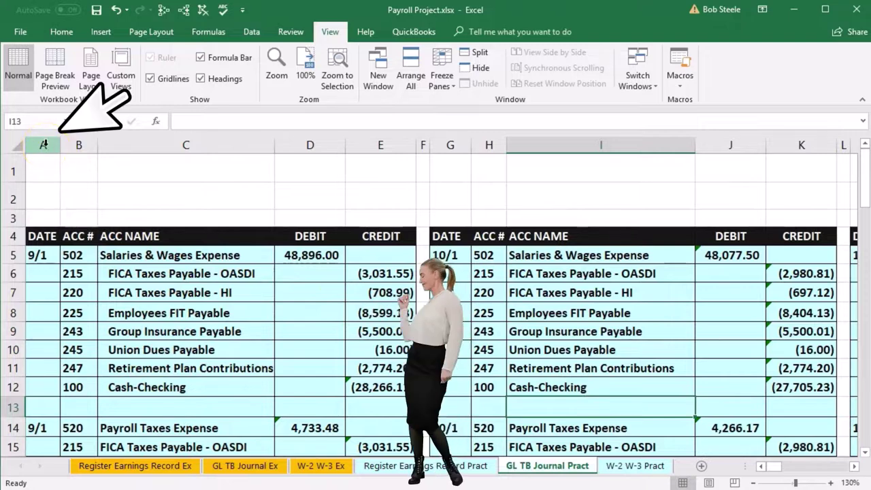
Hide columns A through L, which hold the September and October journal entries
drag(43, 144, 839, 145)
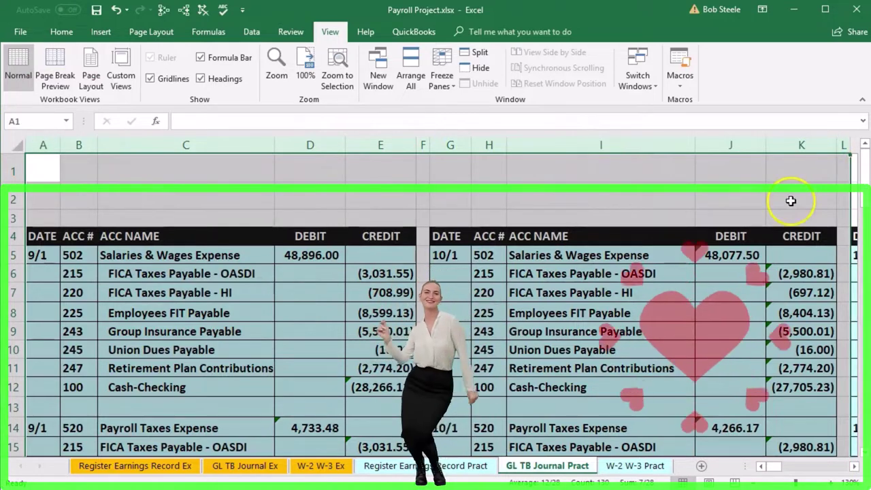
right_click(791, 203)
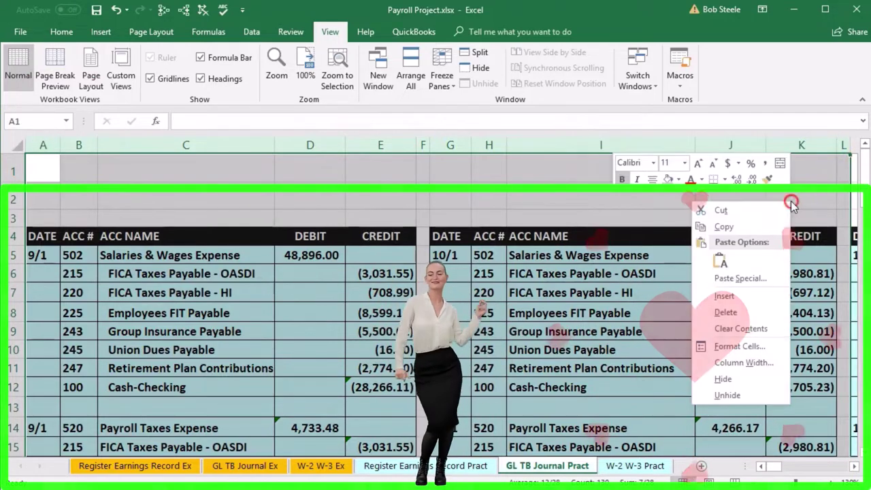
click(723, 378)
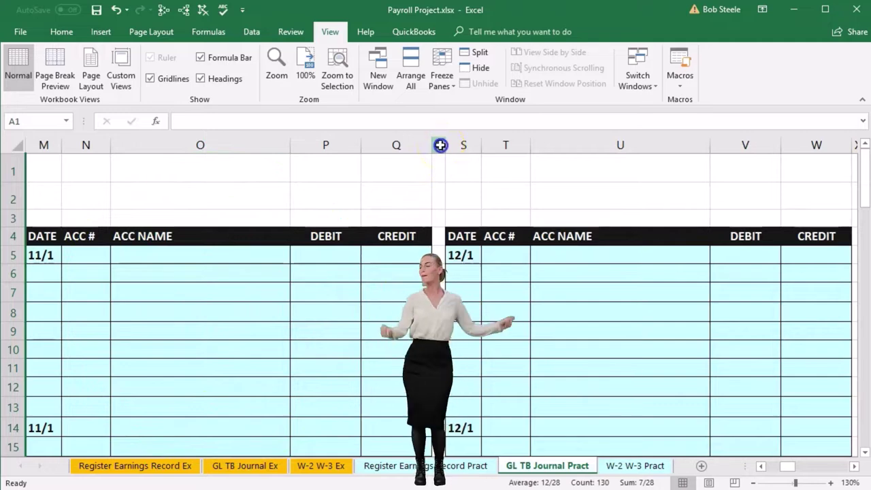
Hide columns R through AC so the November journal area sits beside the trial balance
drag(440, 145, 462, 179)
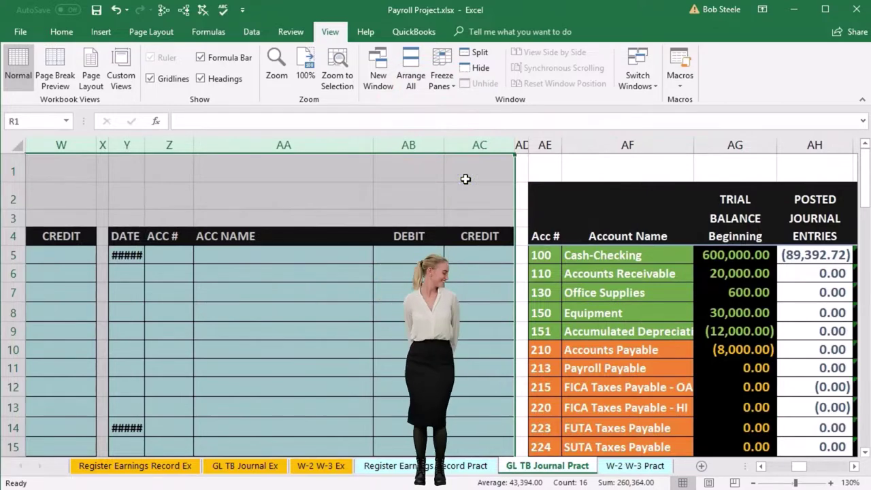
right_click(465, 178)
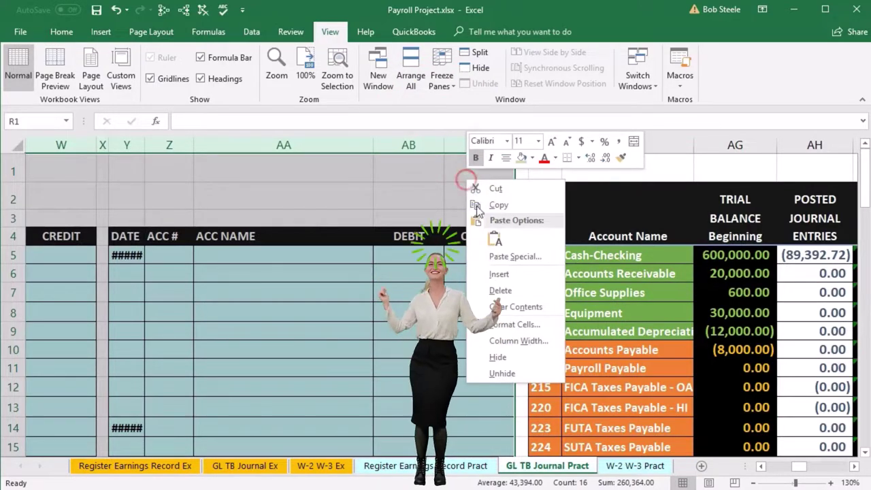
click(505, 357)
click(290, 317)
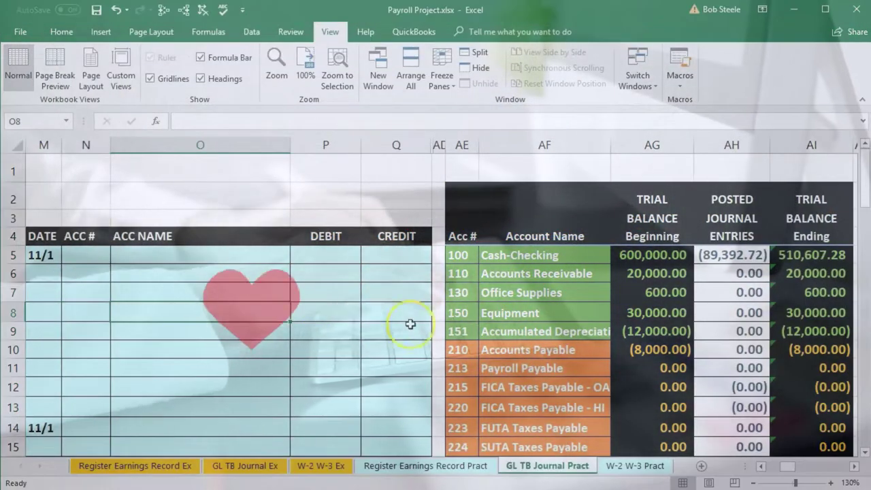
Widen date column M slightly so the 11/15 date in row 20 fits
click(854, 466)
click(855, 467)
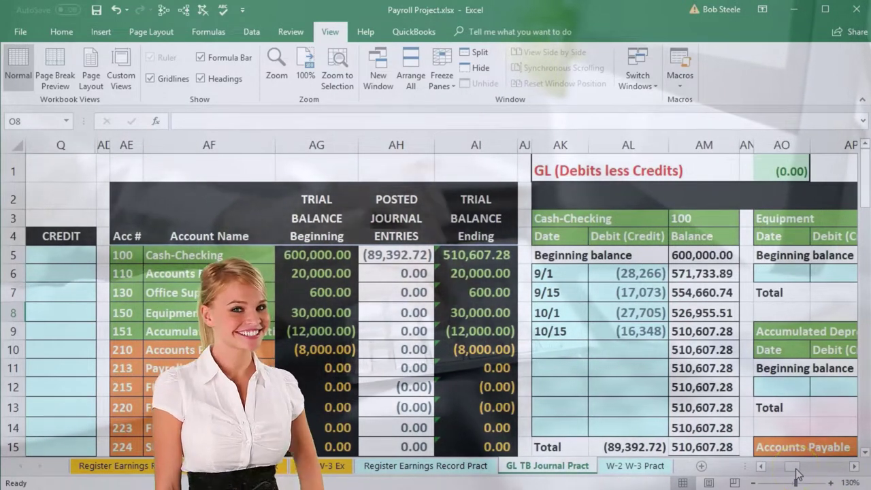
drag(796, 468, 745, 468)
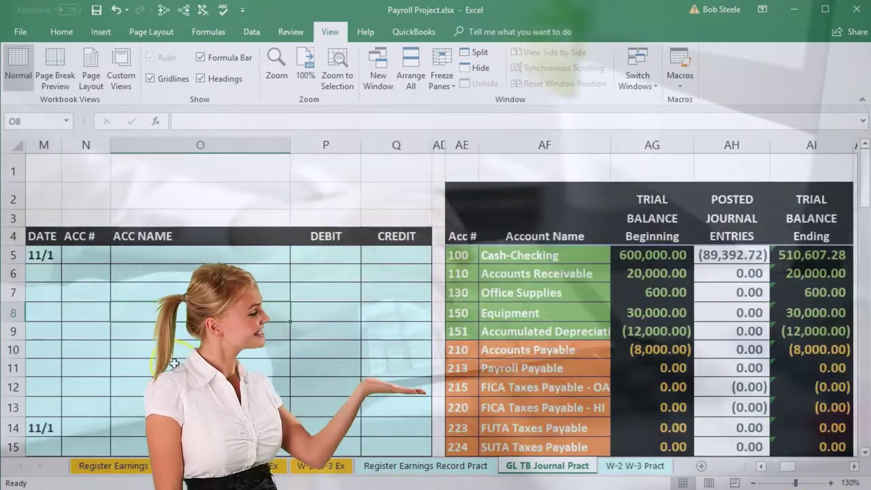
click(93, 293)
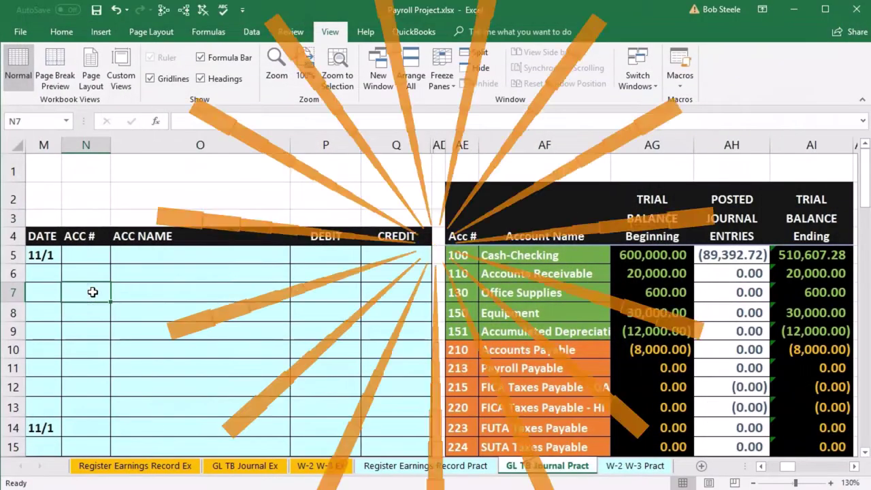
scroll(90, 331, down, 1)
scroll(88, 349, down, 2)
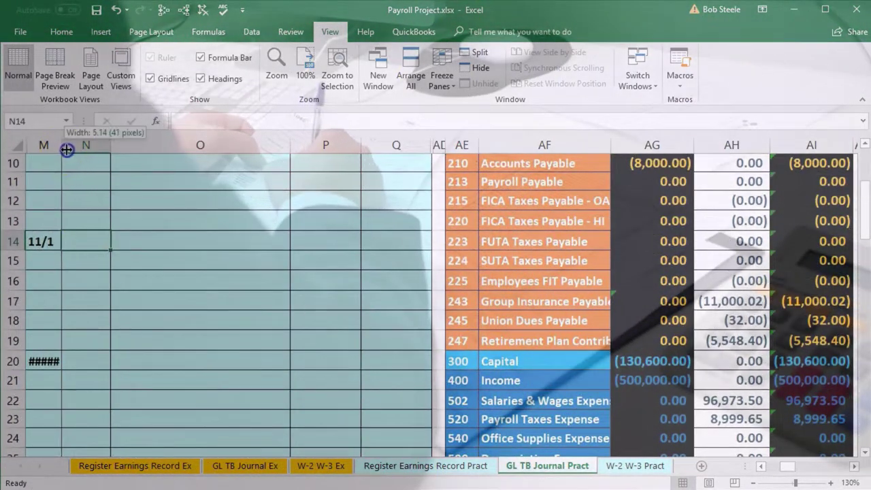
drag(67, 150, 69, 147)
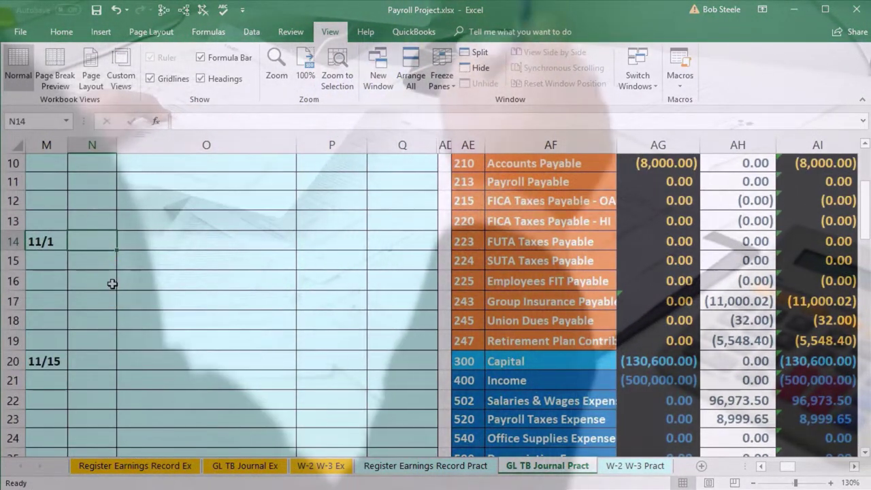
click(61, 361)
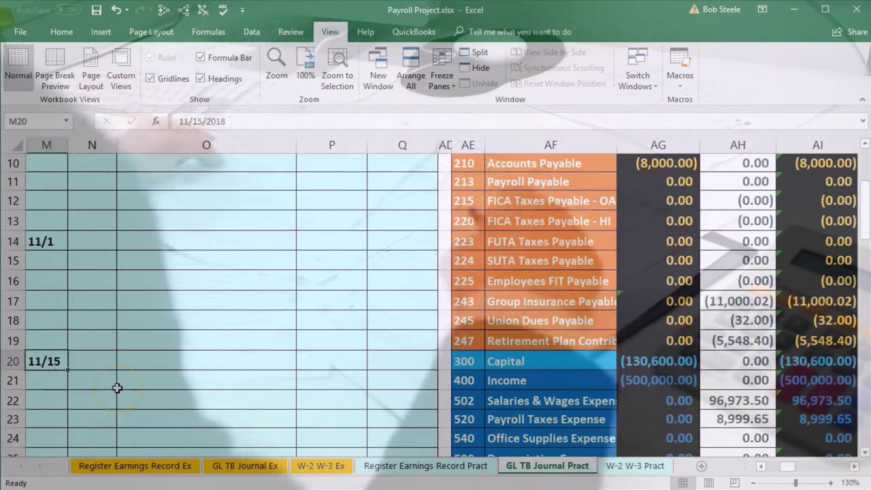
Examine the 11/1 and 11/15 journal entry areas and the trial balance's Cash-Checking account number and name
scroll(117, 388, up, 2)
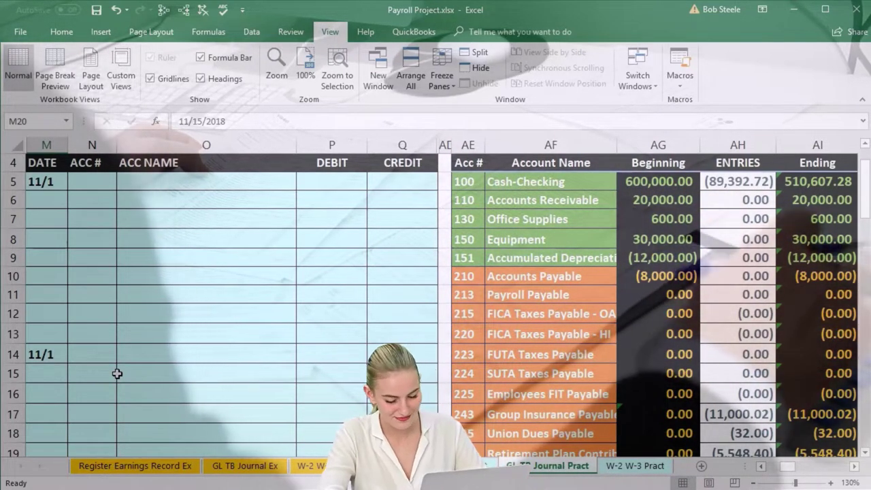
scroll(117, 373, down, 2)
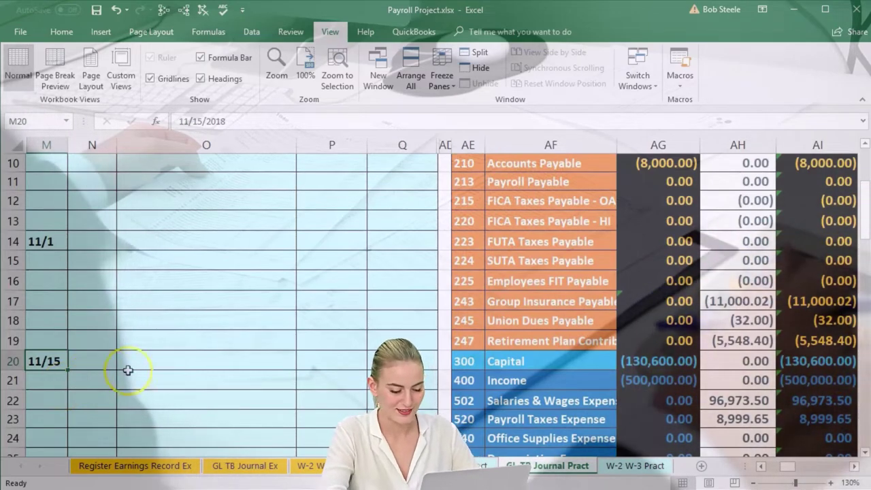
scroll(177, 360, up, 2)
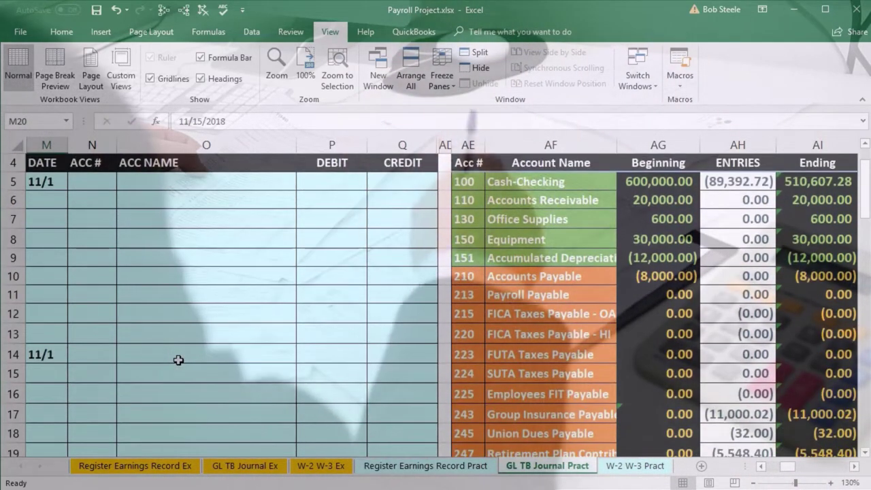
scroll(177, 360, up, 1)
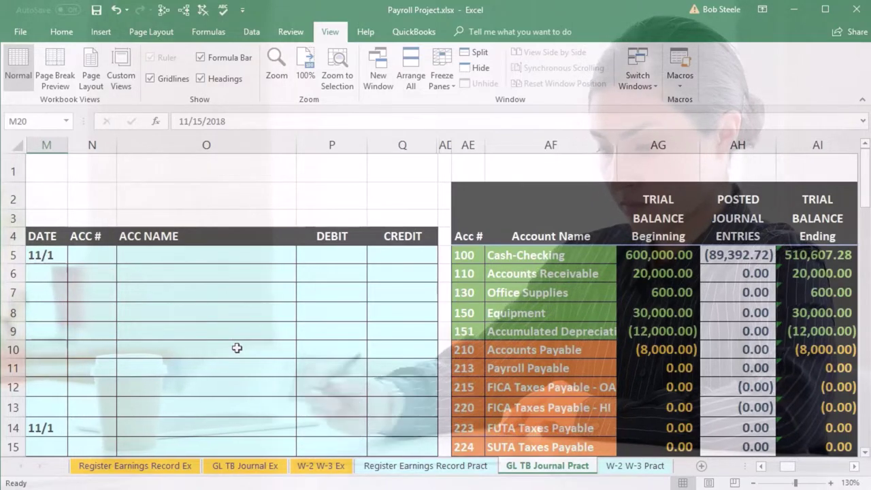
click(337, 326)
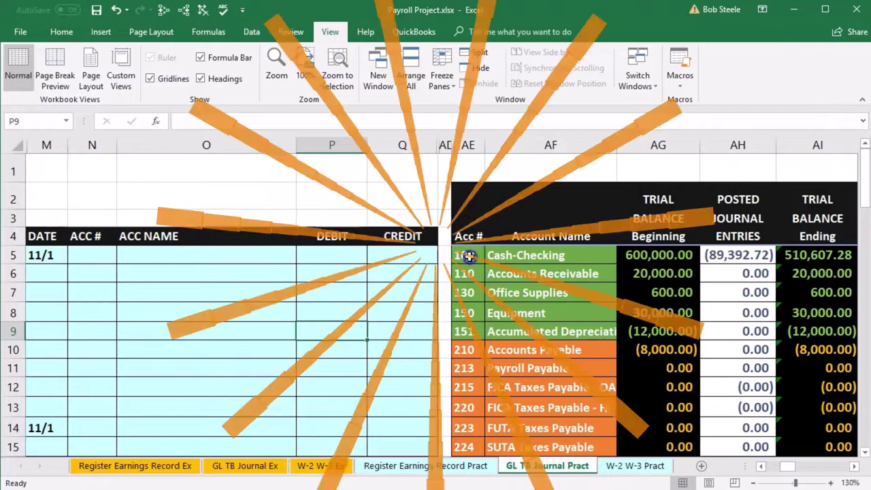
drag(469, 256, 493, 257)
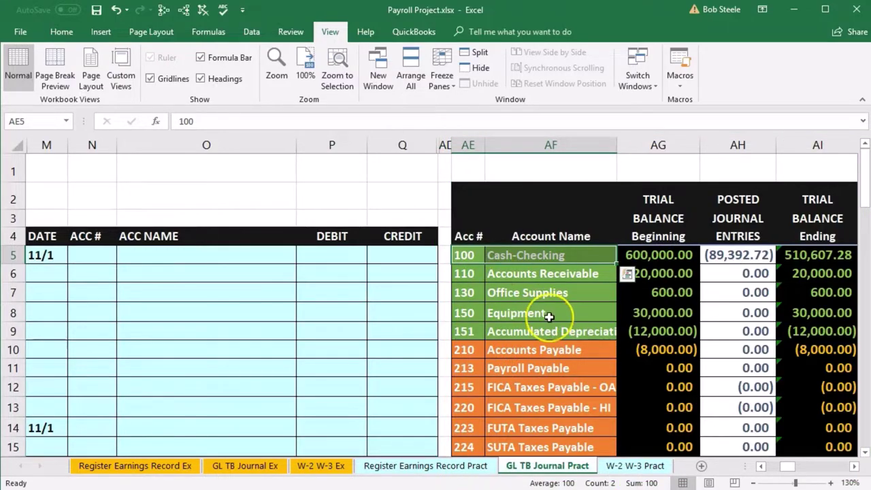
Copy account 502 Salaries & Wages Expense from the trial balance into N5:O5 of the 11/1 entry as values only
scroll(548, 316, down, 4)
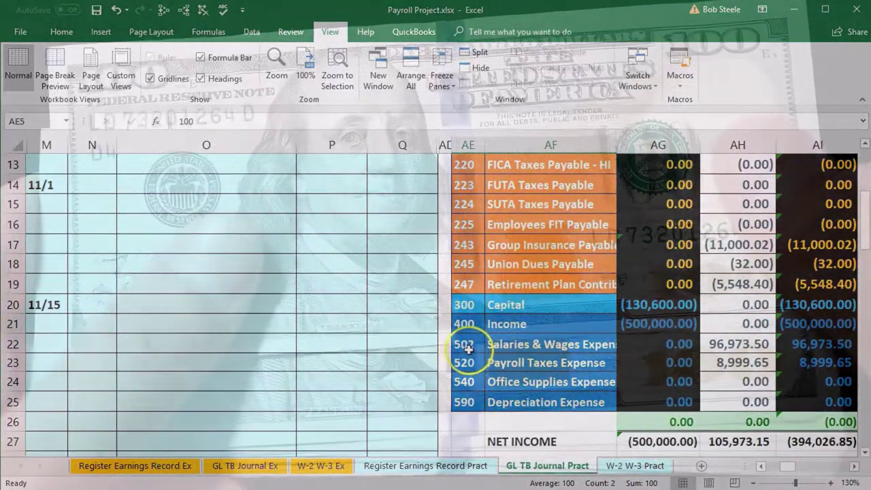
drag(462, 344, 496, 345)
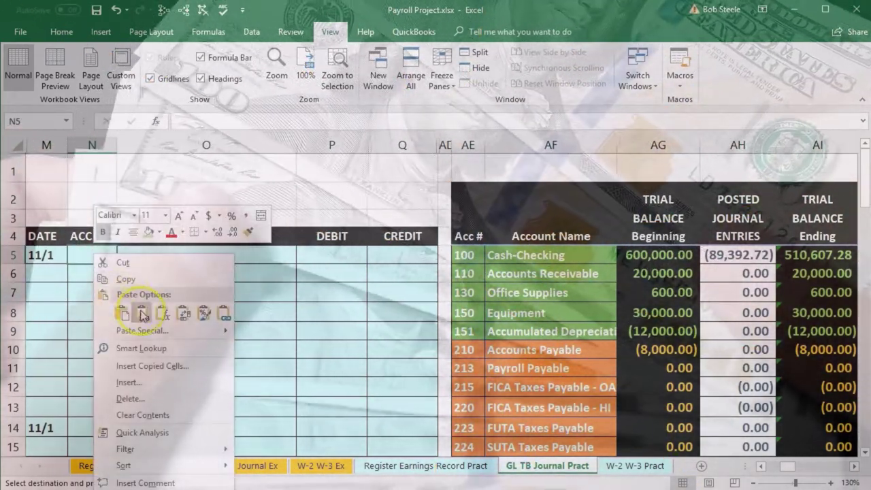
click(142, 314)
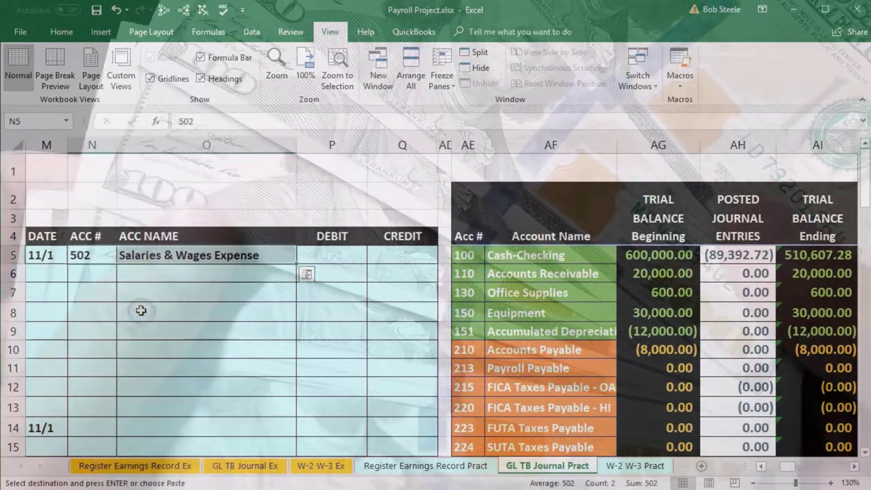
Examine the October regular pay, overtime and total earnings totals in row 23 of the practice payroll register
click(359, 257)
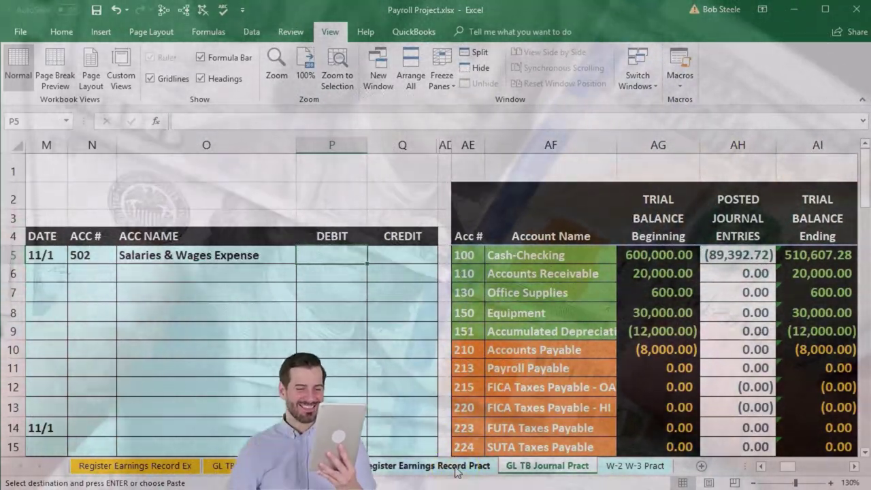
click(457, 472)
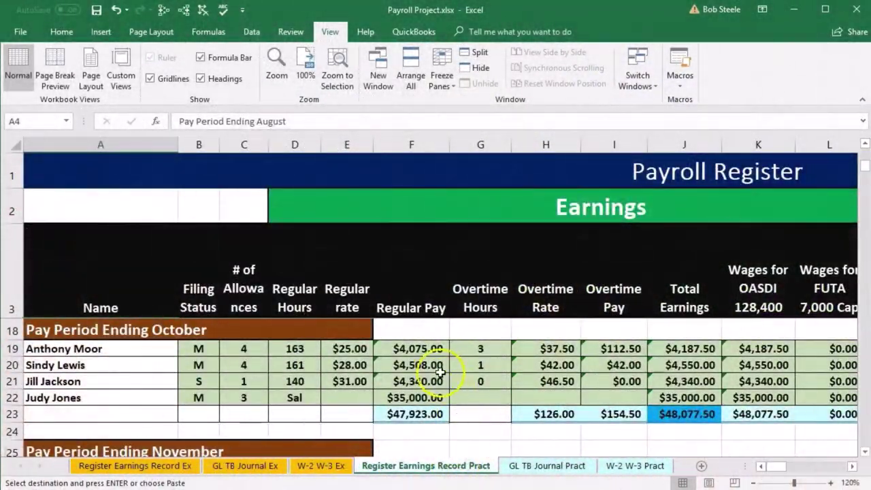
click(436, 370)
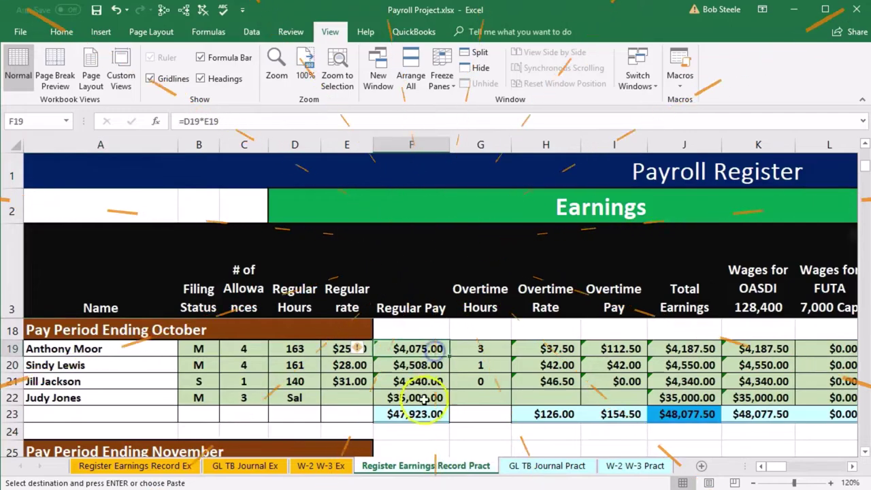
click(420, 411)
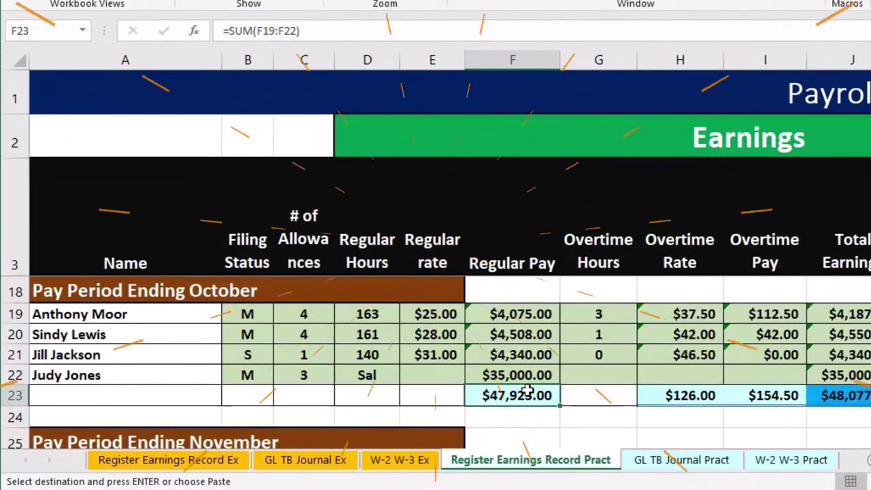
key(Right)
key(Right)
key(Right)
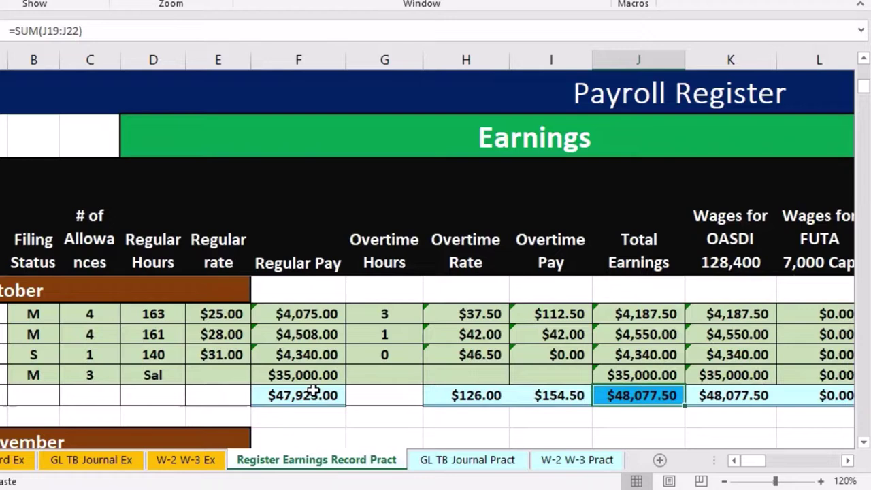
Link the Salaries & Wages Expense debit in P5 to the October Total Earnings sum in J23 of the practice register
click(451, 469)
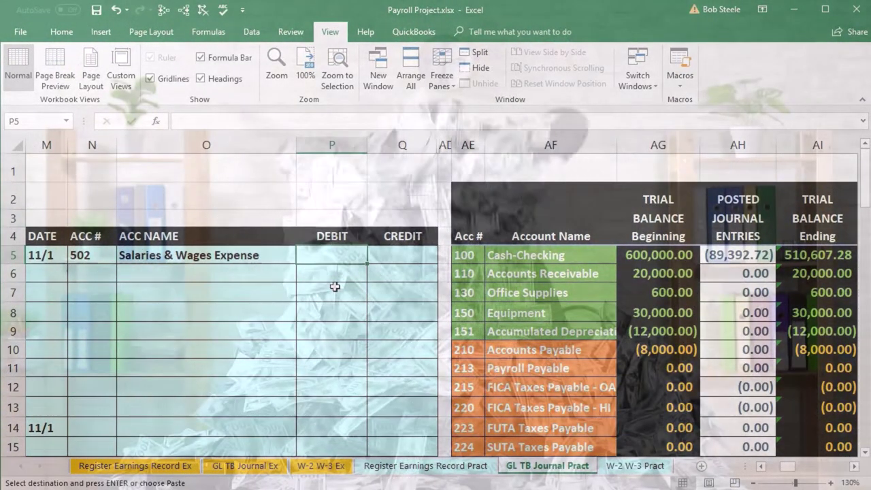
text(=)
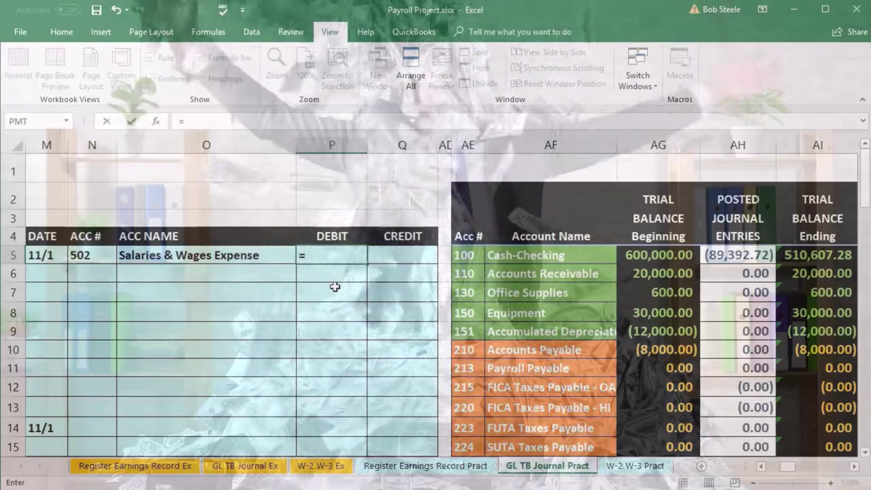
click(426, 468)
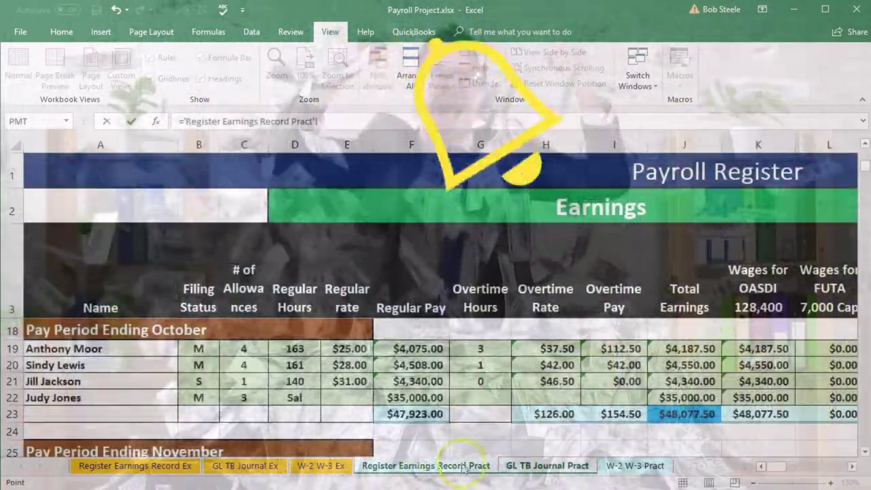
click(677, 422)
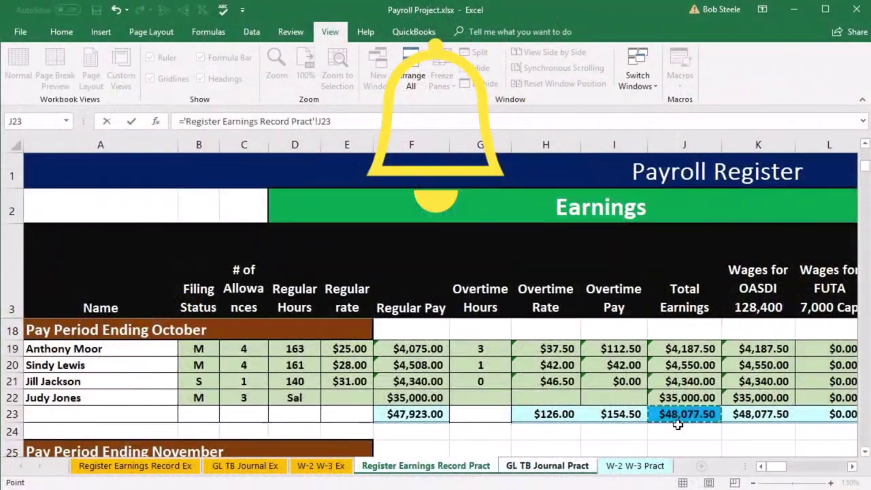
key(Return)
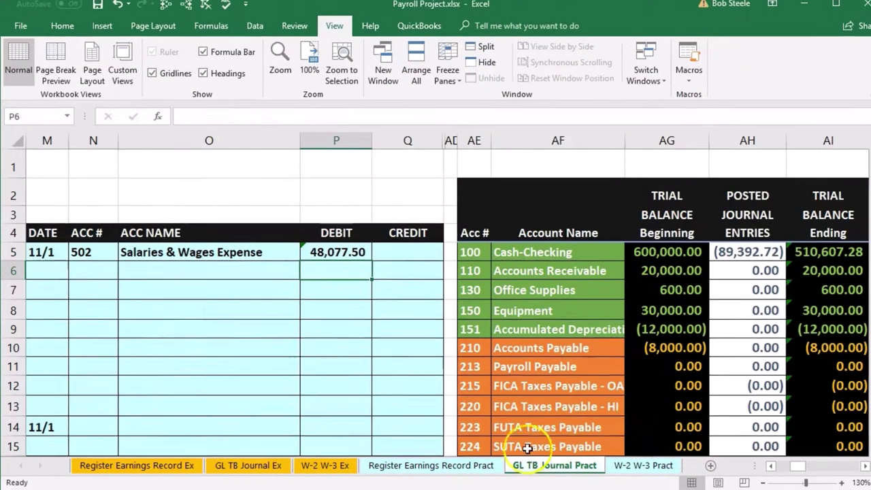
Examine the October paycheck deduction totals and their column headings from OASDI through 401(k) in the practice register
click(425, 465)
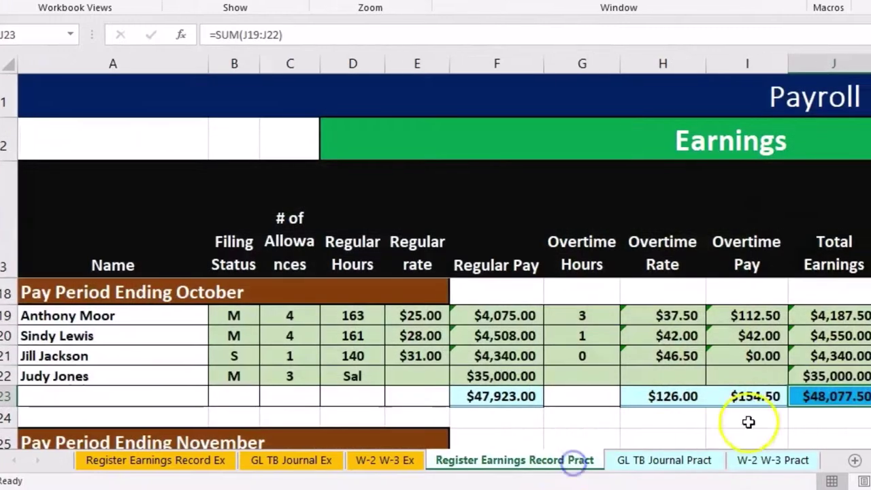
click(731, 398)
key(Right)
key(Right)
key(Right)
key(Right)
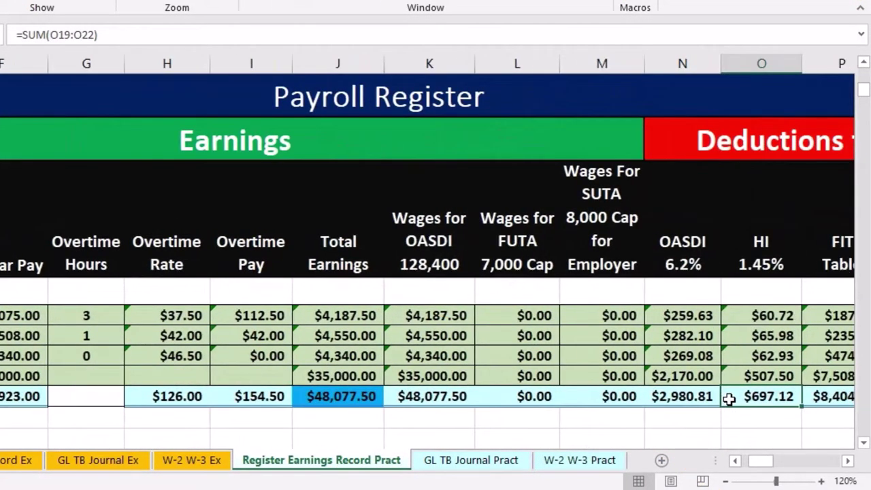
key(Right)
key(Right)
key(Right)
key(Right)
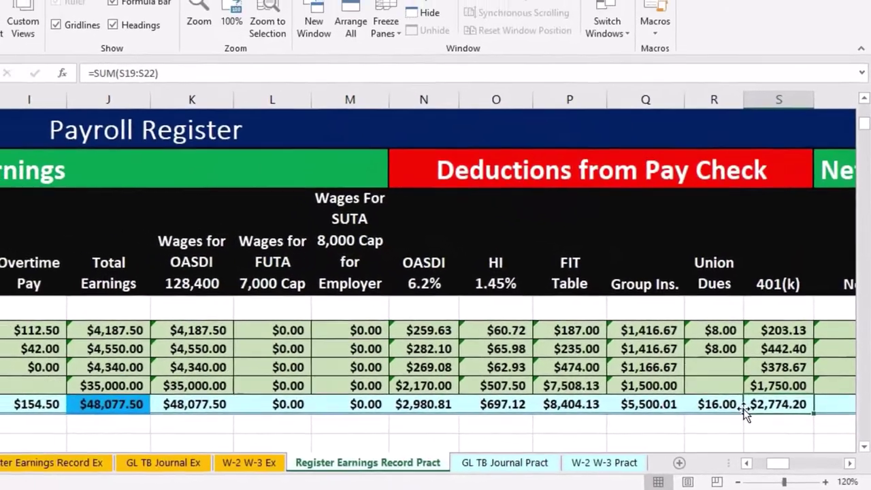
drag(423, 404, 692, 410)
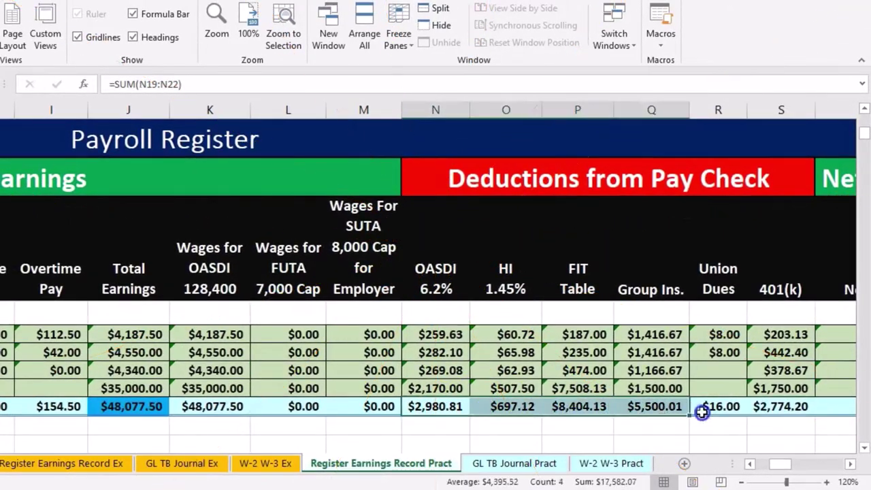
click(430, 259)
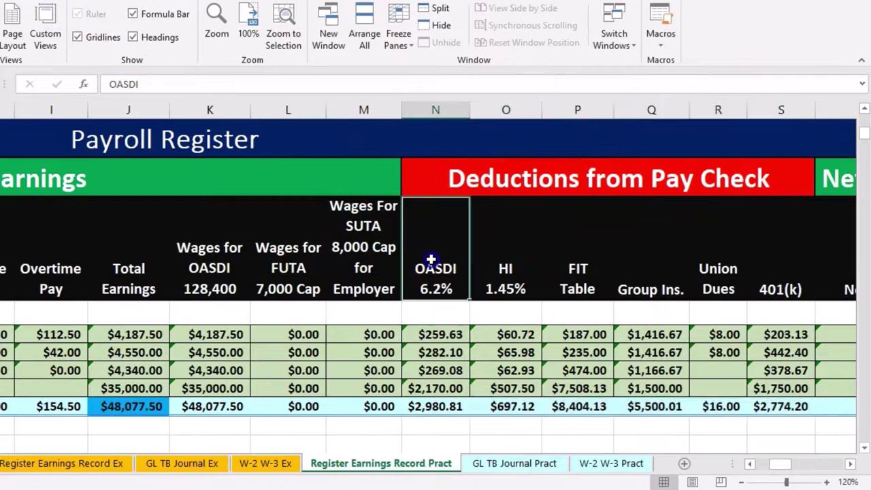
drag(578, 266, 751, 269)
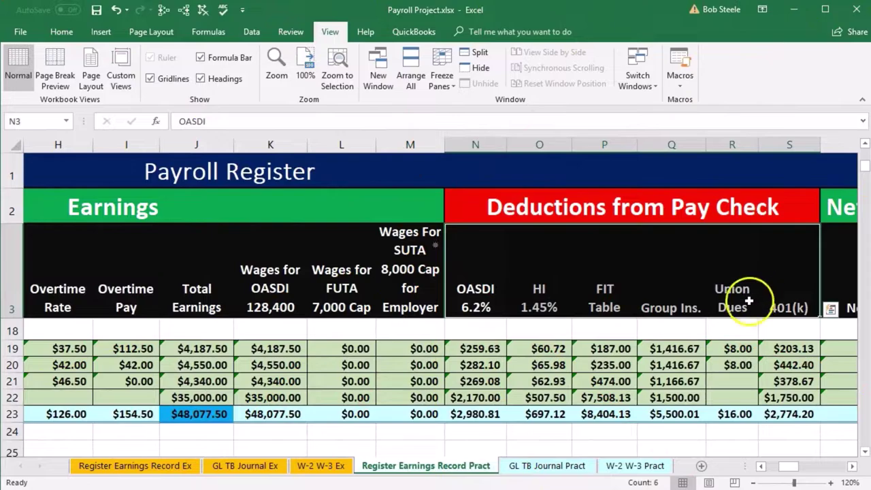
Copy accounts 215, 220, 225, 243 and 245 from the practice journal sheet's trial balance into the 11/1 entry from N6 as values
click(544, 466)
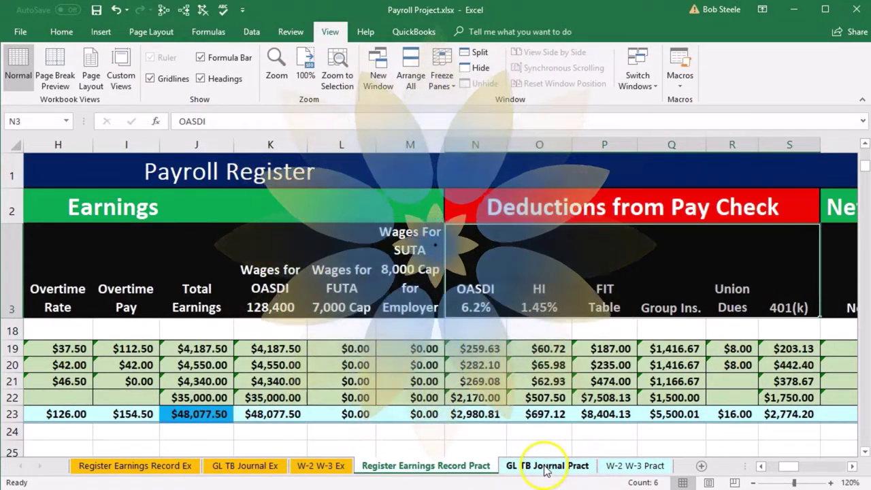
scroll(569, 332, down, 1)
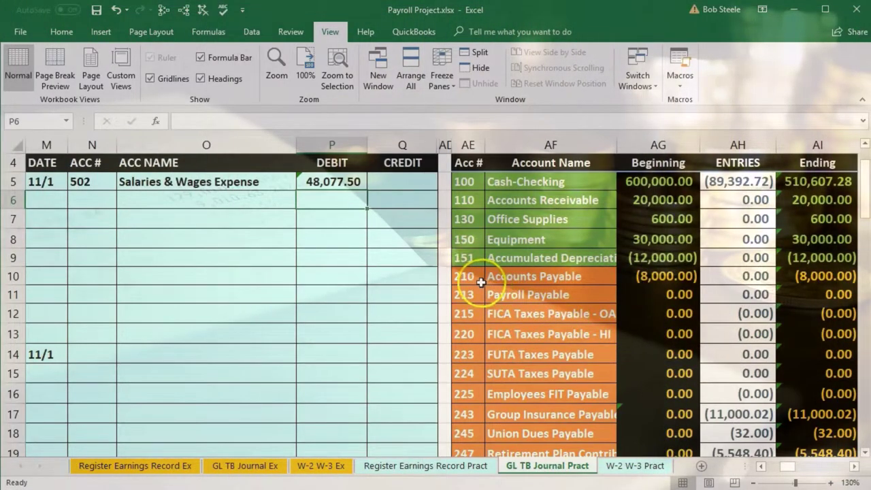
drag(468, 294, 537, 294)
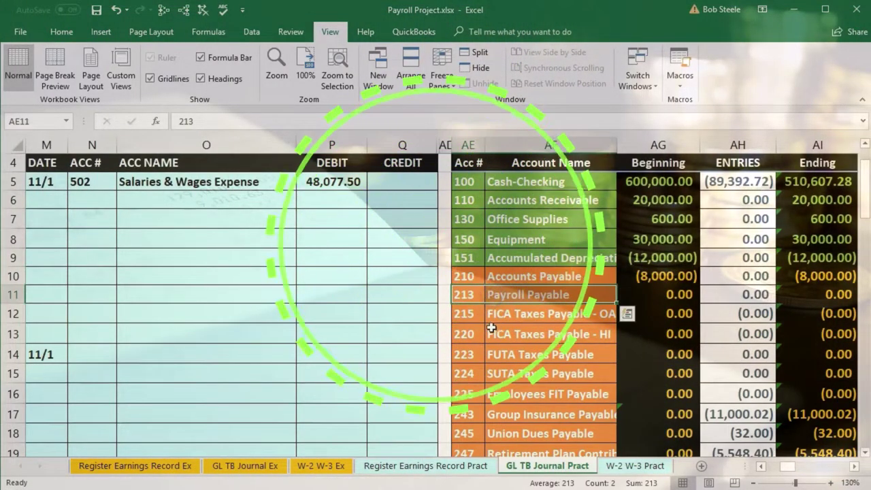
drag(468, 314, 498, 313)
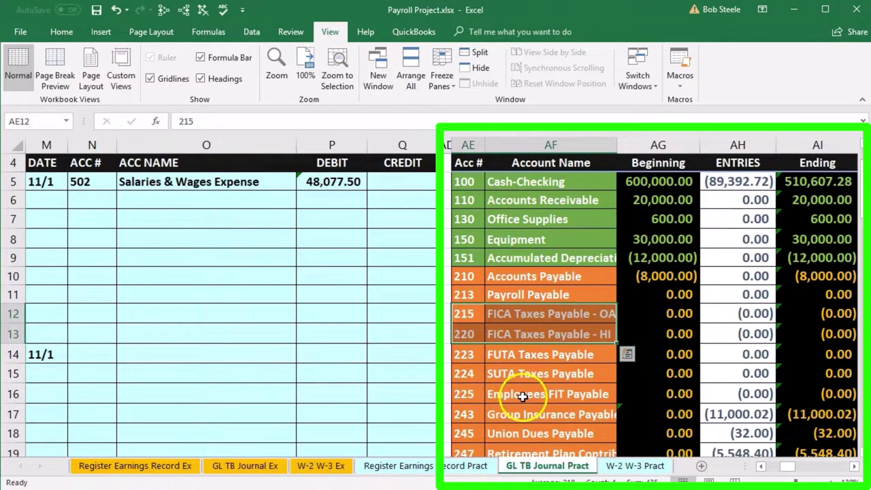
drag(468, 373, 499, 383)
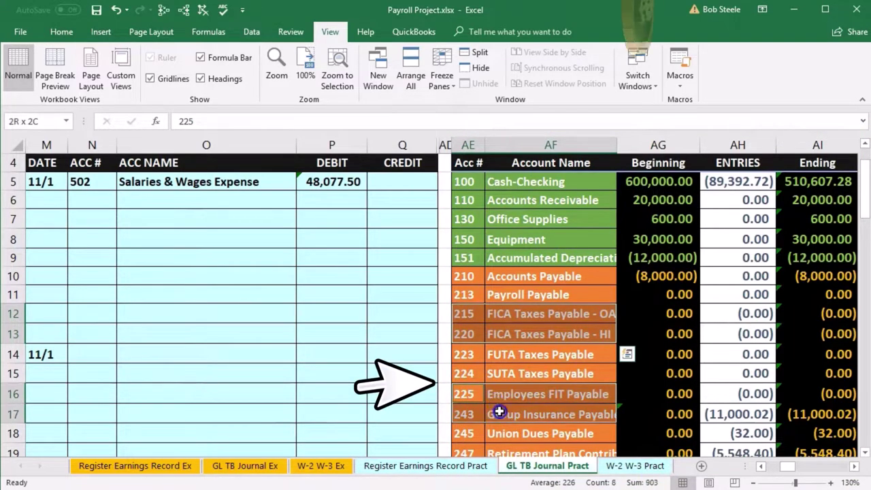
drag(498, 411, 499, 426)
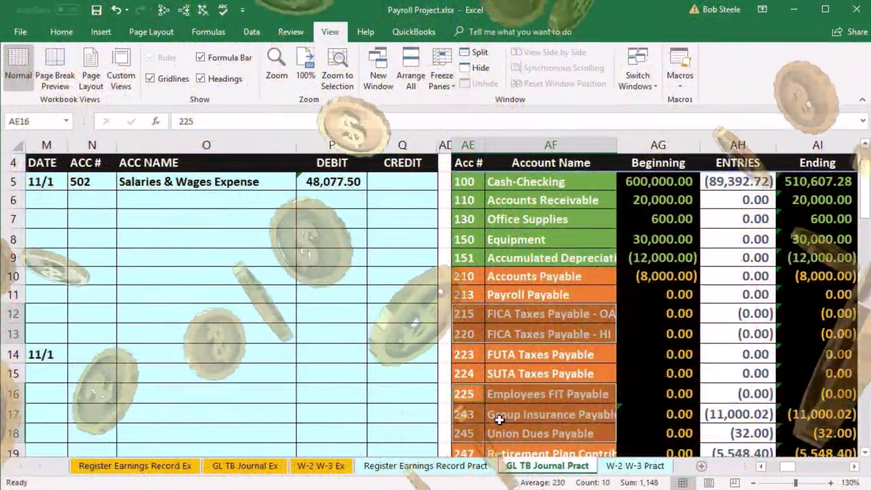
right_click(499, 420)
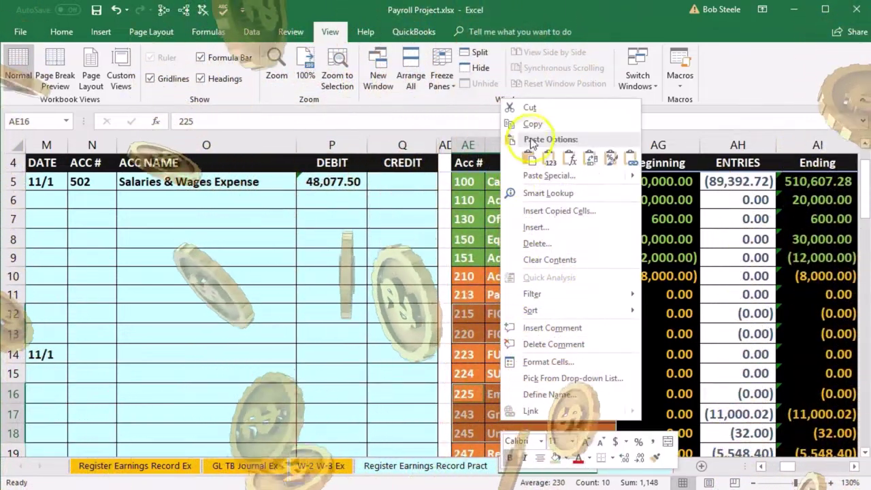
click(533, 125)
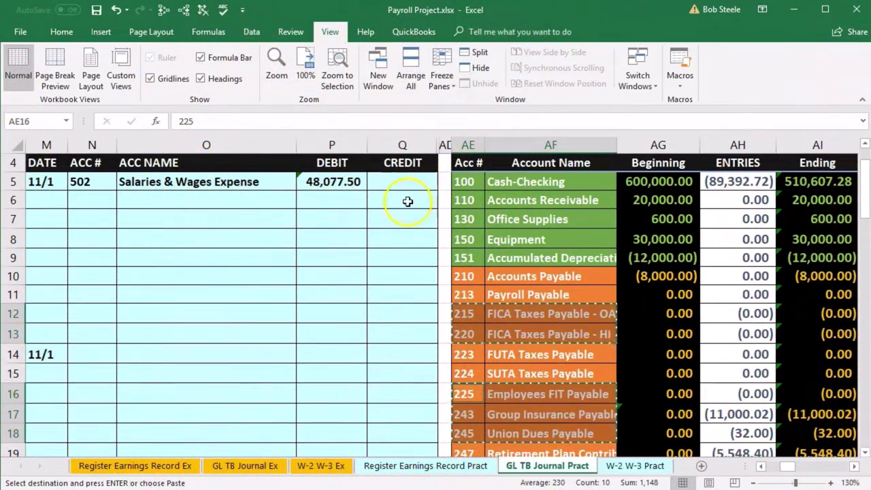
click(107, 201)
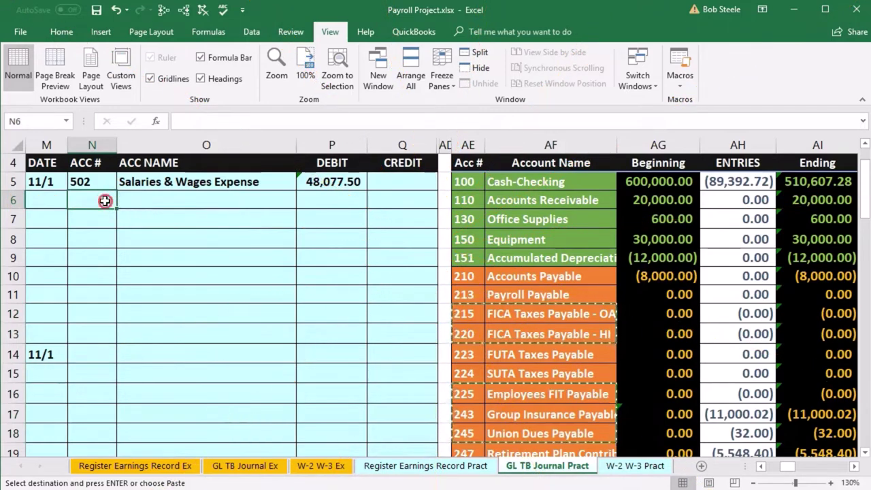
right_click(105, 201)
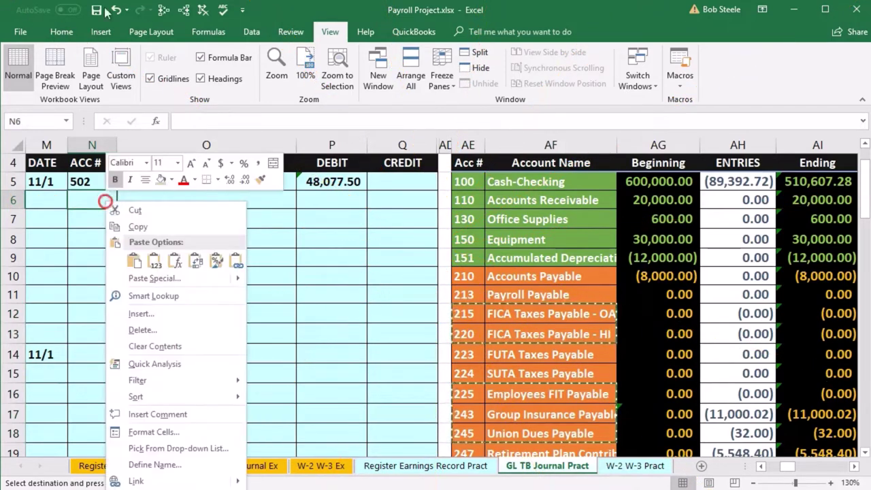
click(155, 266)
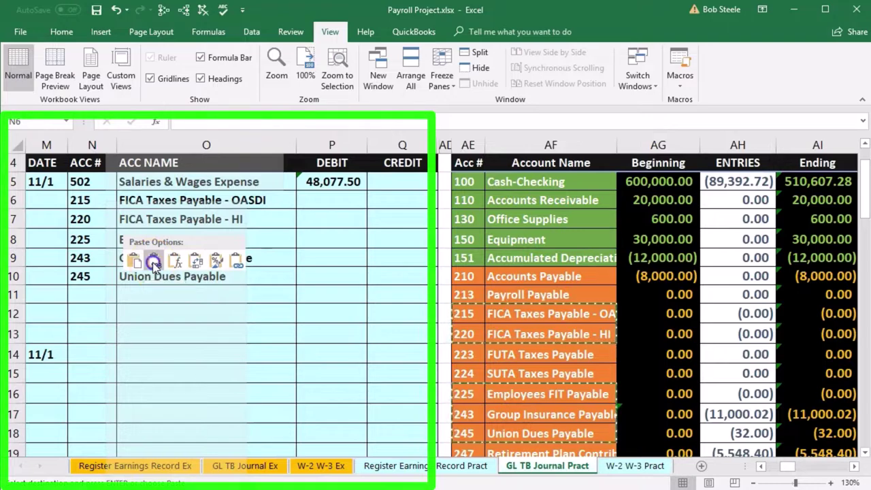
Link the FICA Taxes Payable - OASDI credit in Q6 to the negative of the October OASDI total in register cell N23
click(407, 201)
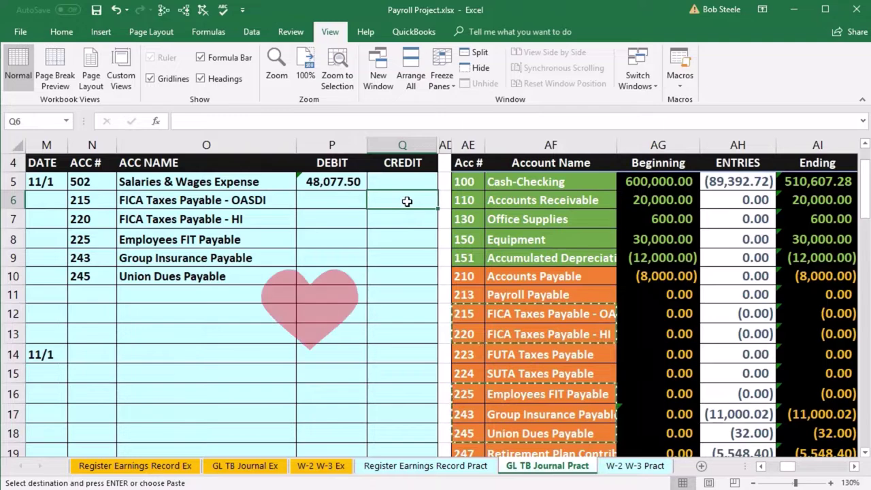
text(-)
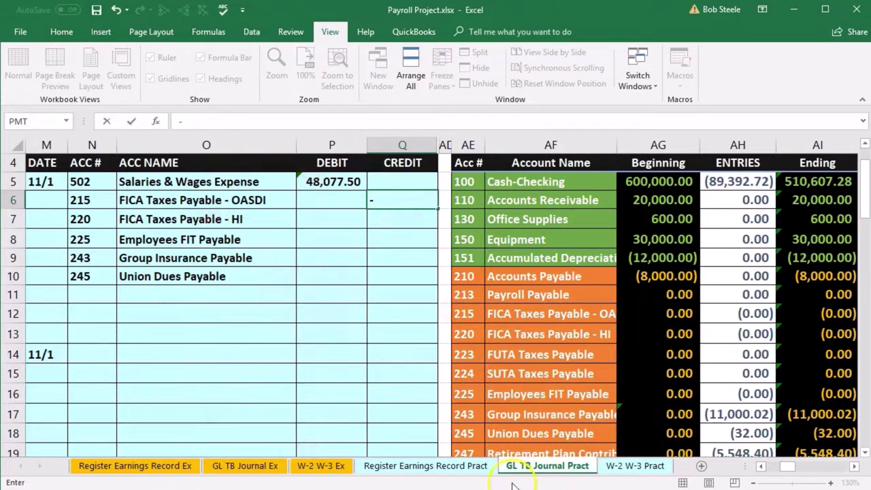
click(455, 470)
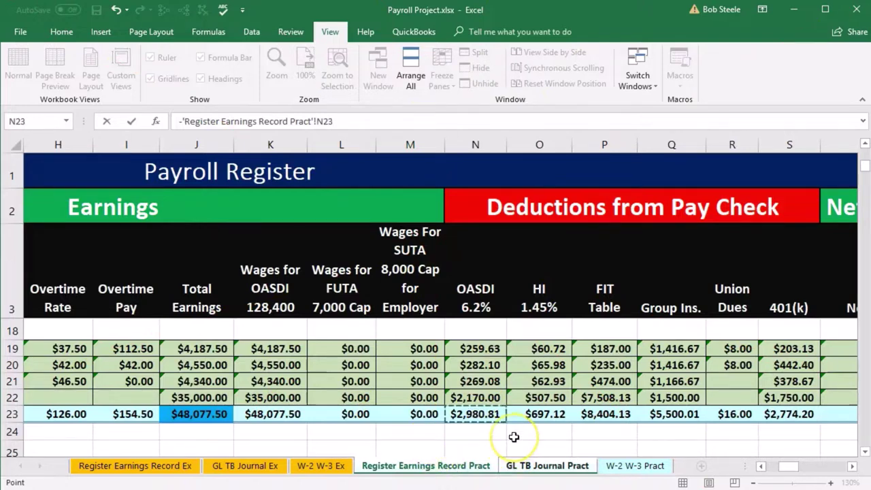
key(Return)
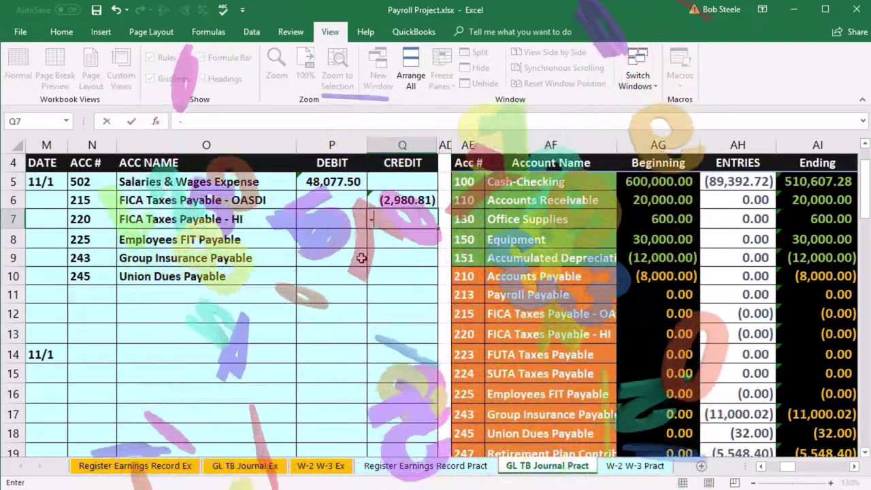
Link the FICA HI credit in Q7 and Employees FIT credit in Q8 to the negatives of practice register cells O23 and P23
text(-)
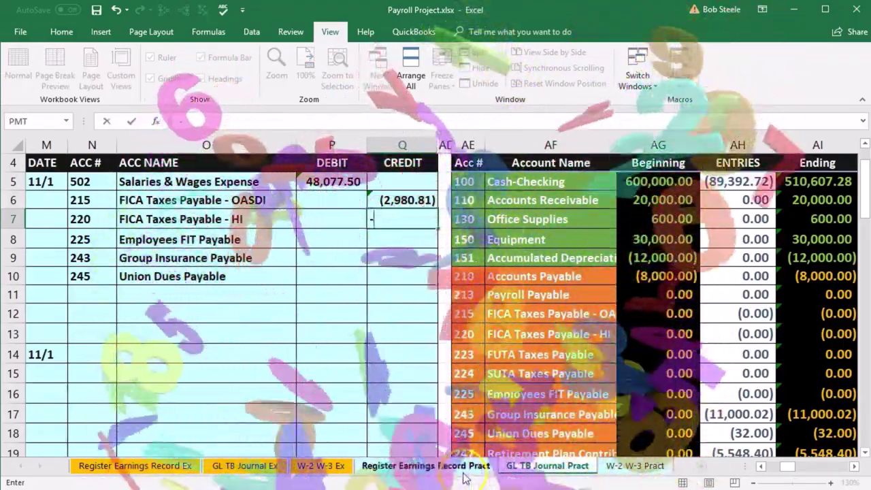
click(463, 468)
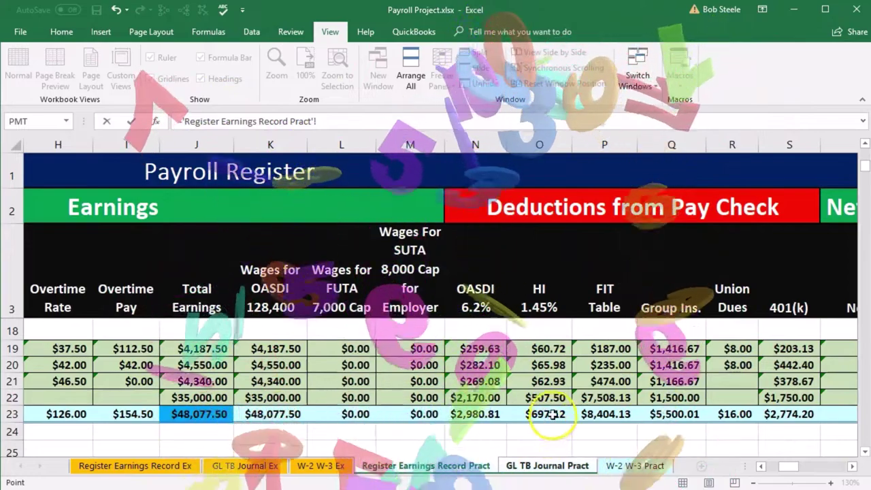
click(549, 413)
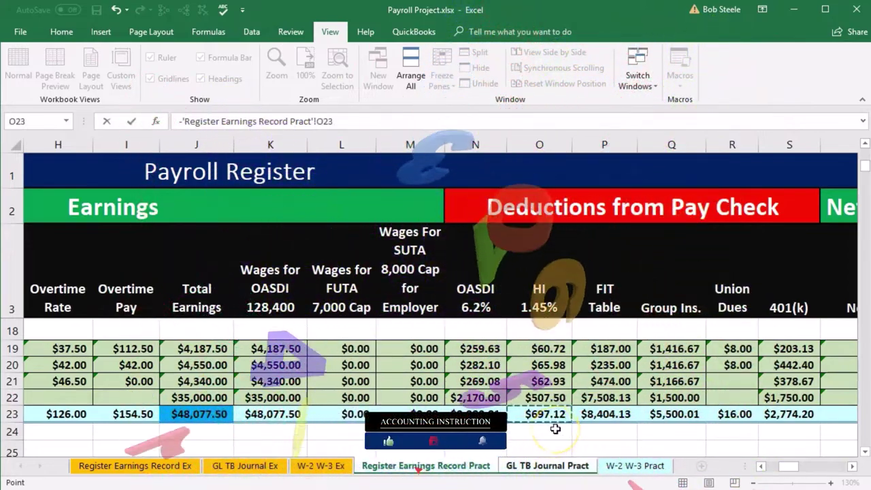
key(Return)
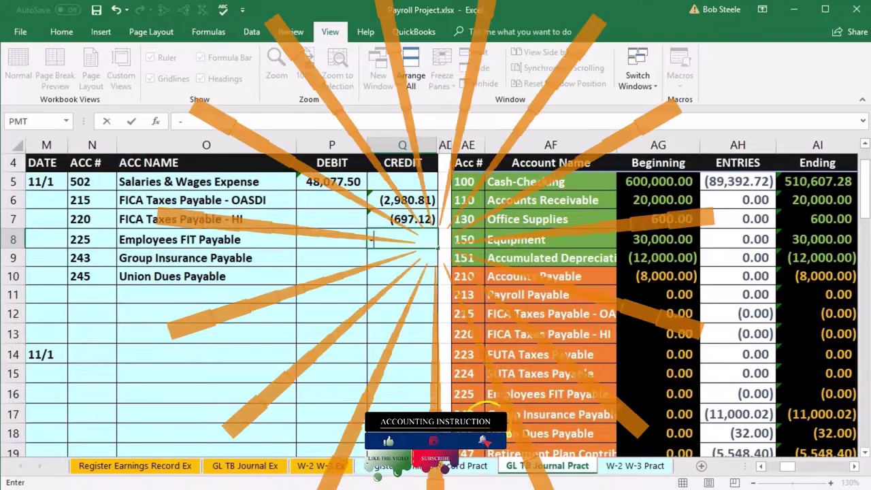
click(455, 477)
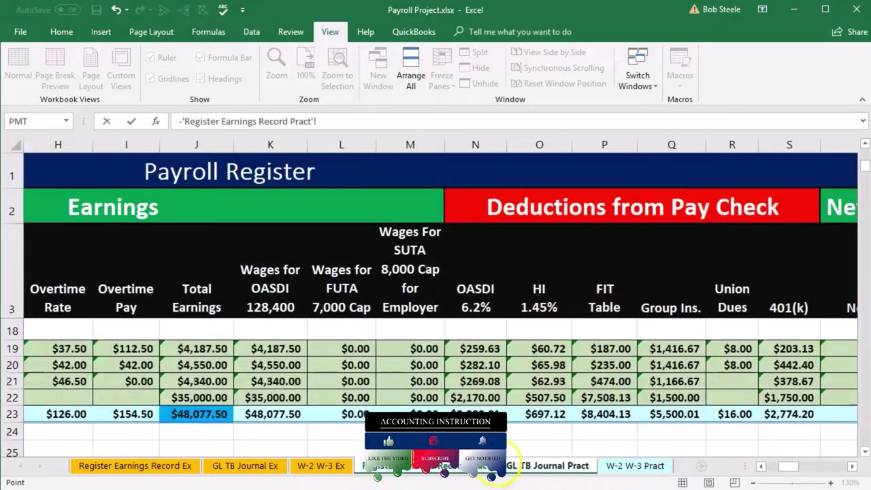
click(604, 414)
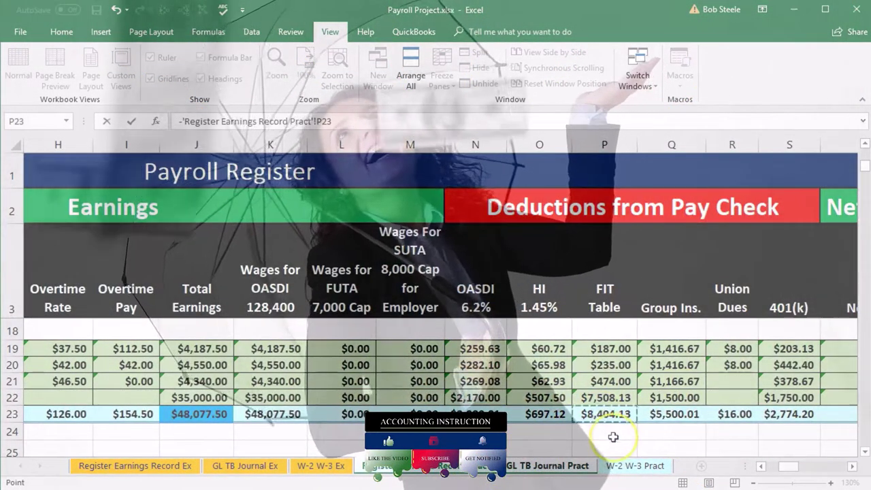
key(Return)
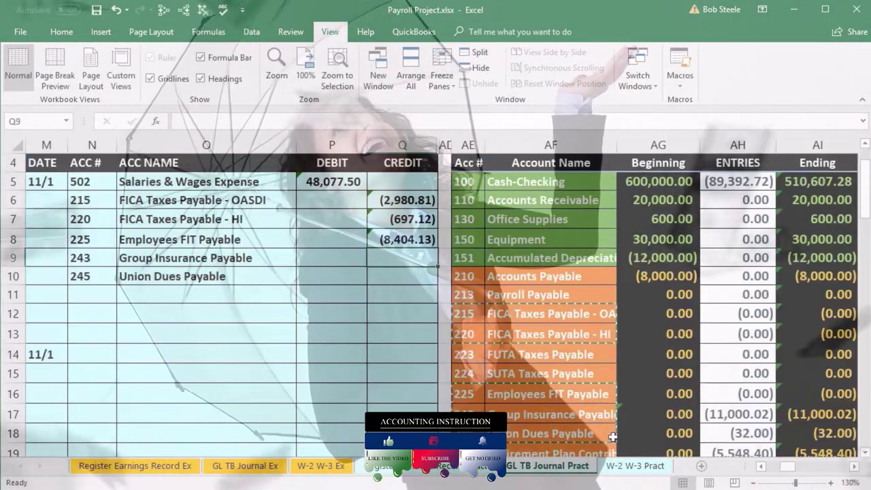
Link the Group Insurance credit in Q9 and Union Dues credit in Q10 to the negatives of practice register cells Q23 and R23
text(-)
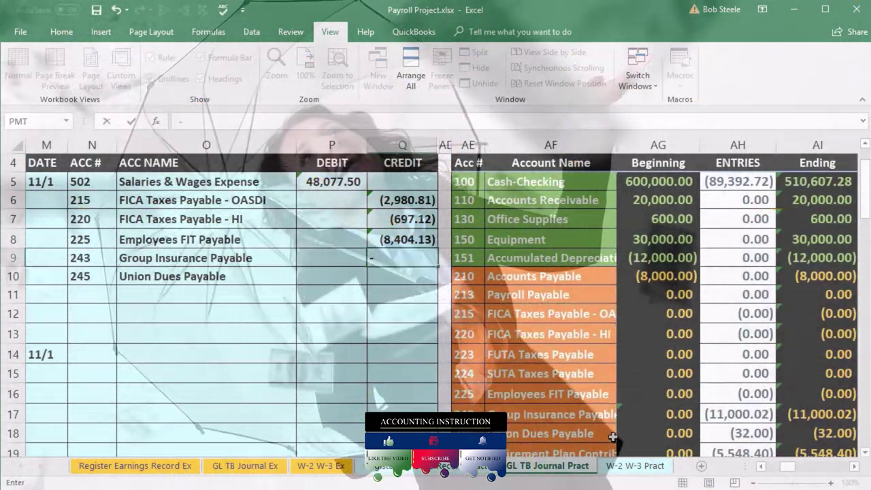
click(442, 470)
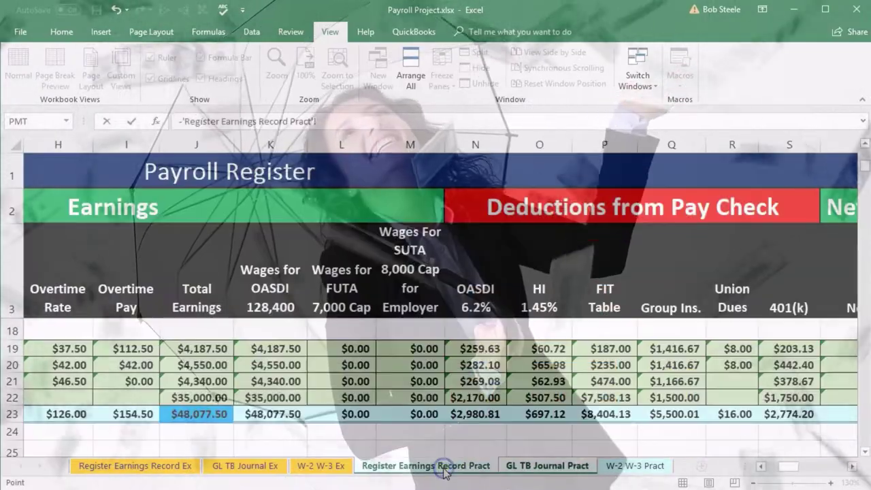
click(672, 414)
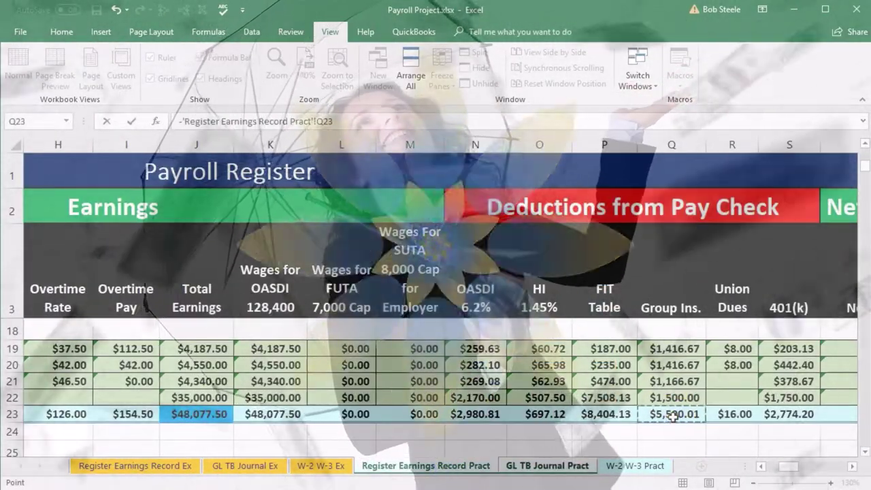
key(Return)
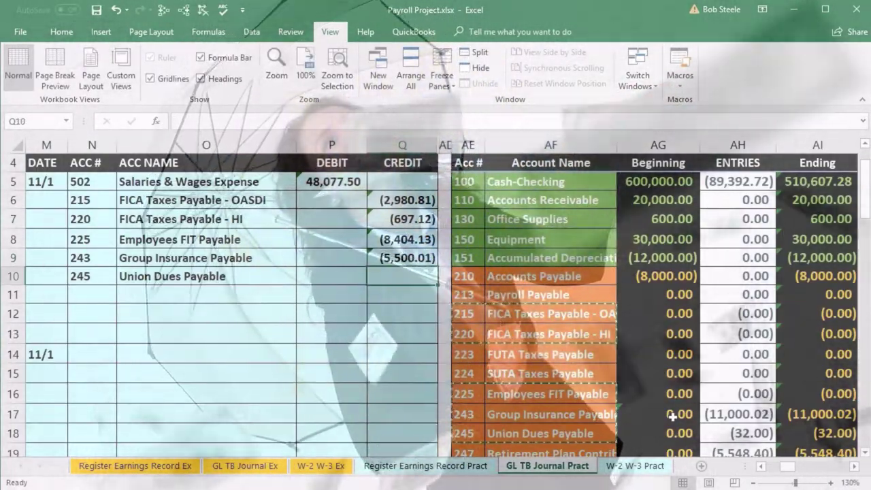
text(-)
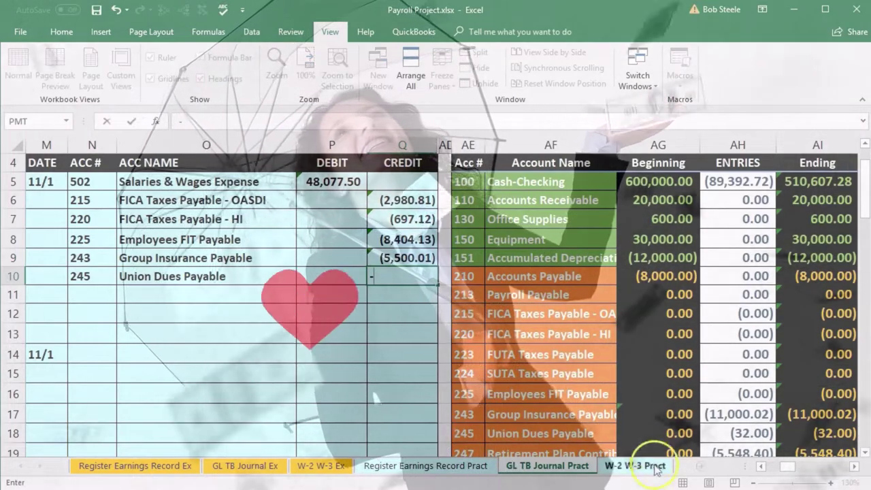
click(463, 468)
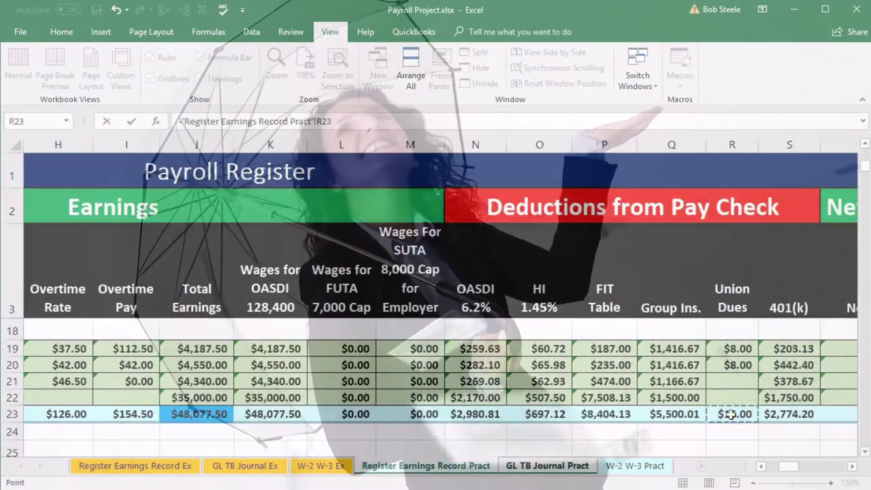
key(Return)
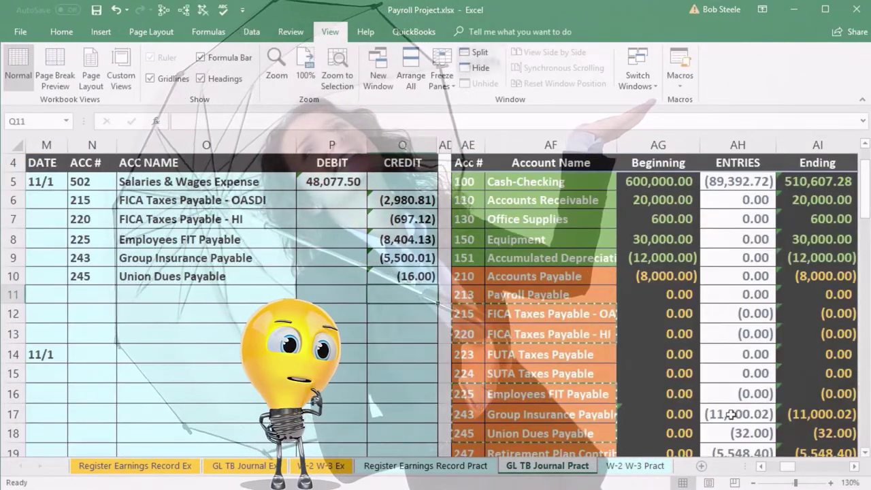
Copy account 247 Retirement Plan Contributions from the trial balance into the 11/1 entry at N11 as values
scroll(709, 404, down, 1)
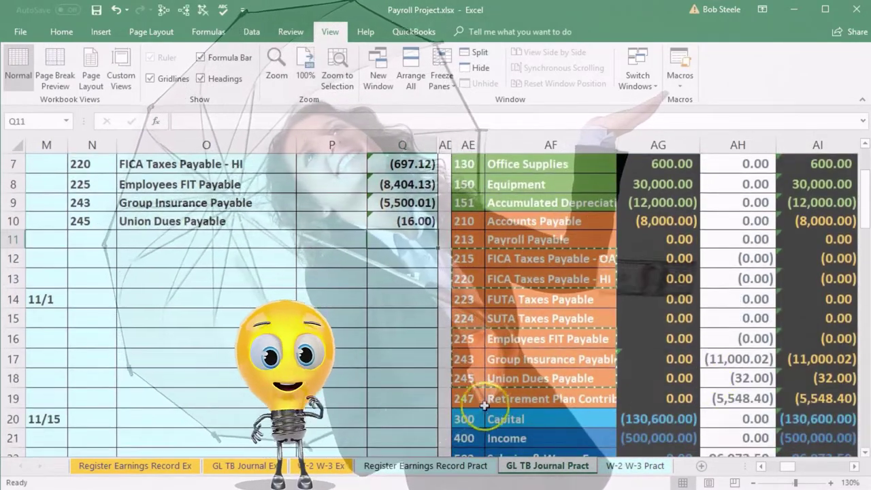
click(467, 399)
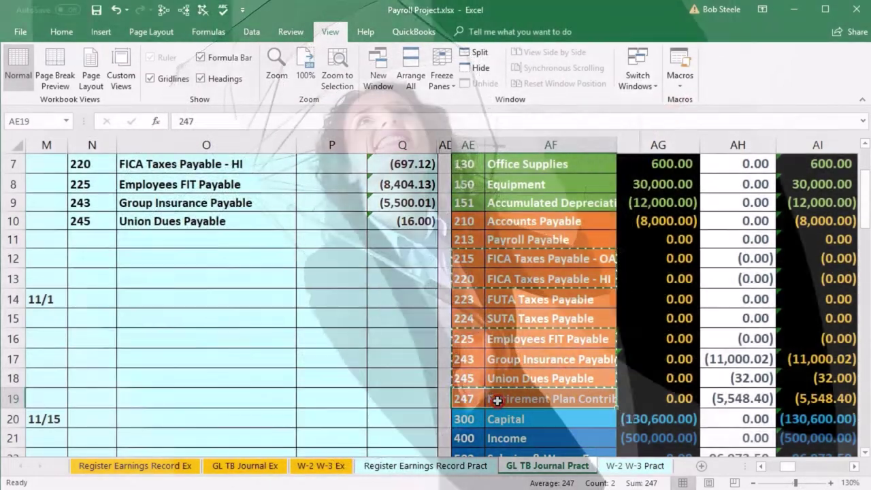
right_click(499, 401)
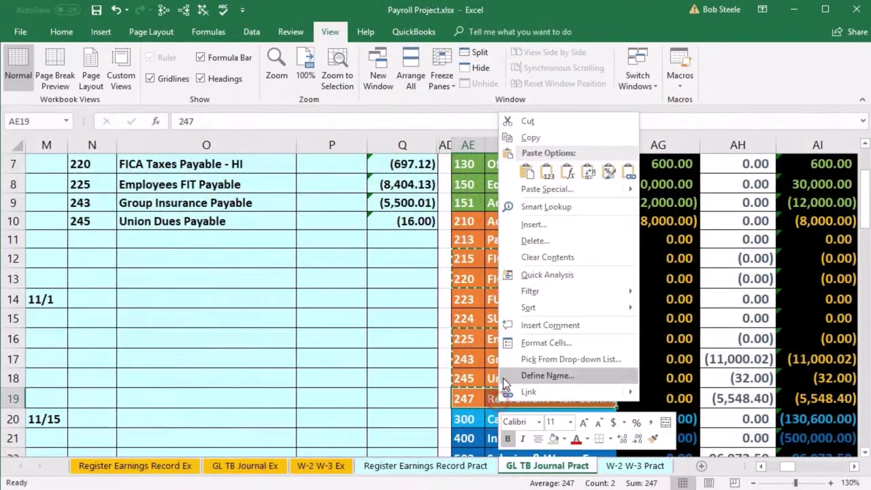
click(530, 139)
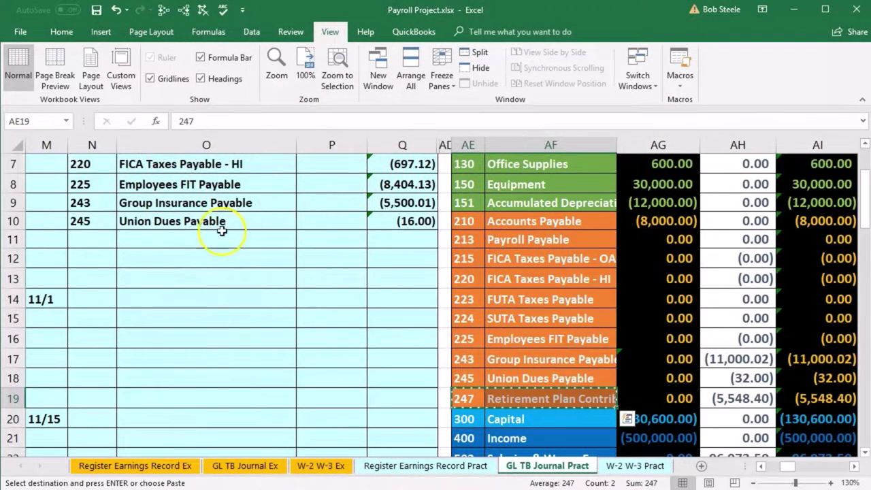
click(109, 239)
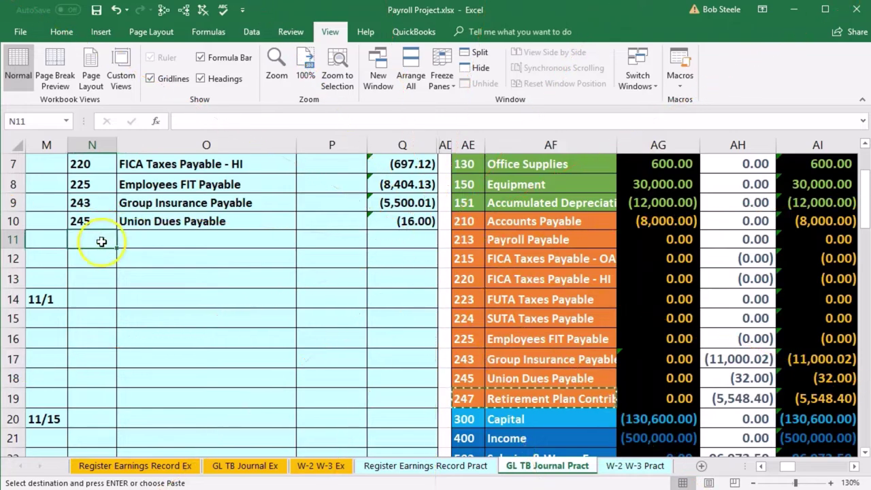
right_click(102, 242)
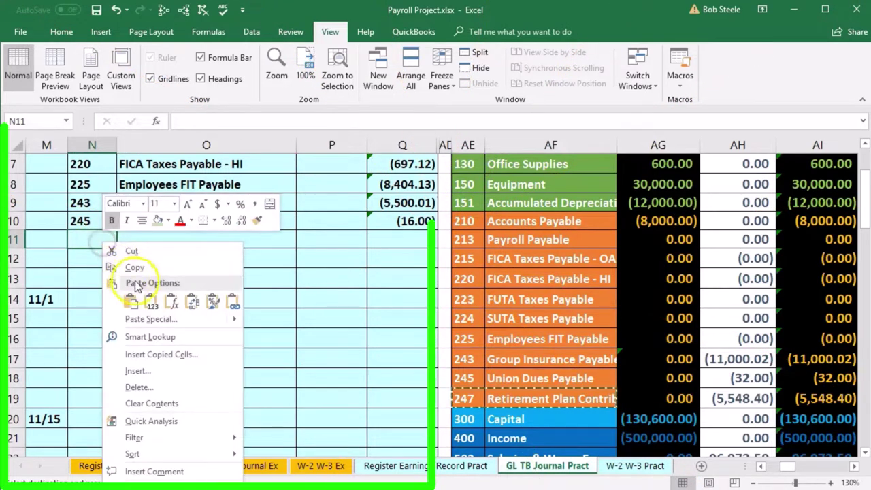
click(149, 299)
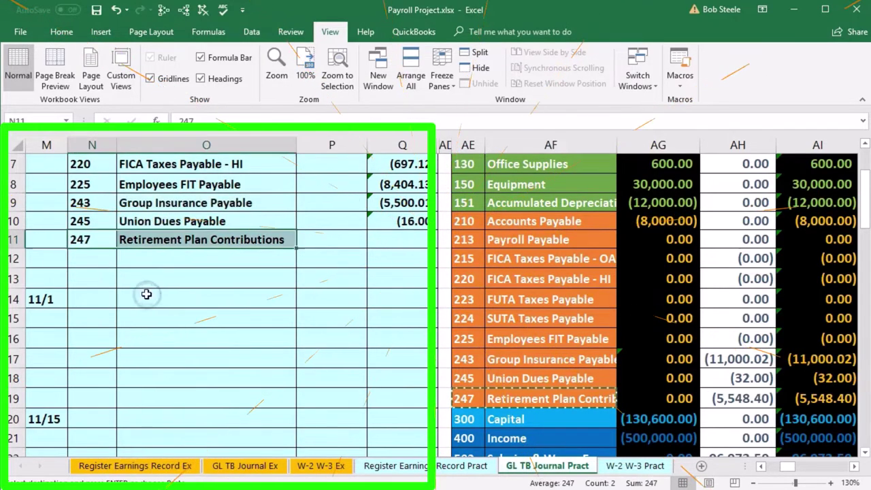
Link the Retirement Plan Contributions credit in Q11 to the negative of the October 401(k) total in practice register cell S23
scroll(224, 306, up, 1)
scroll(224, 306, up, 1)
click(395, 299)
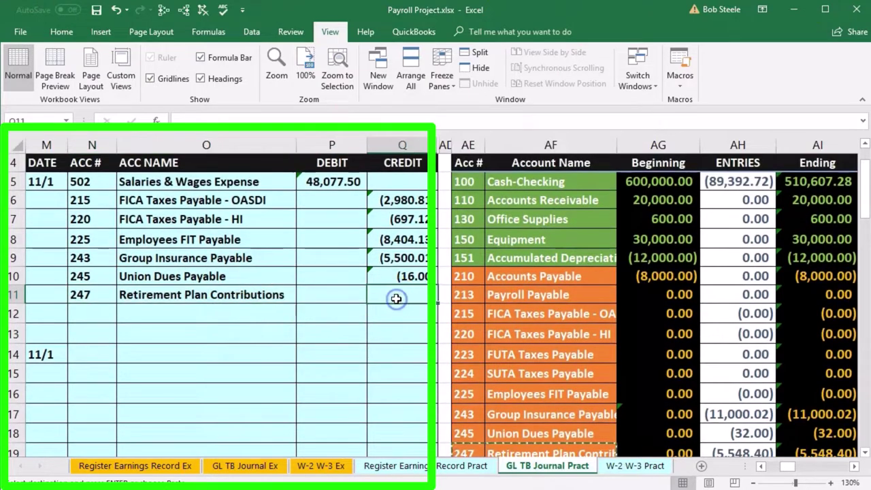
text(-)
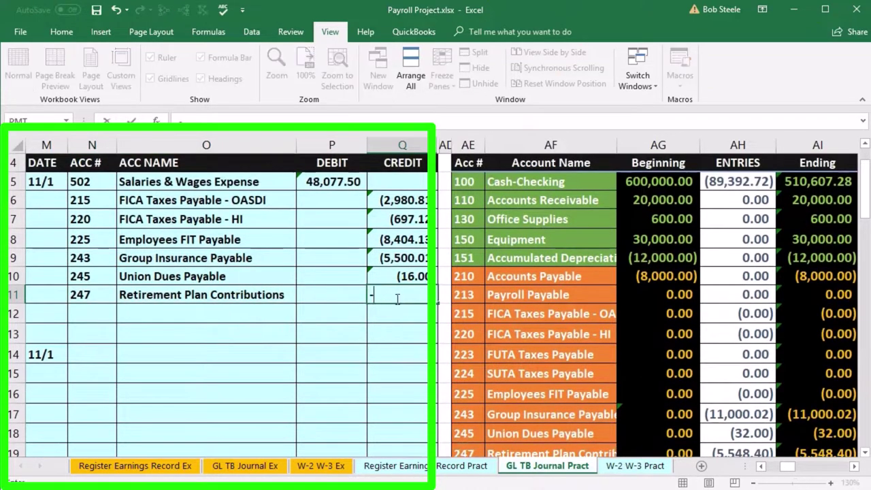
click(443, 466)
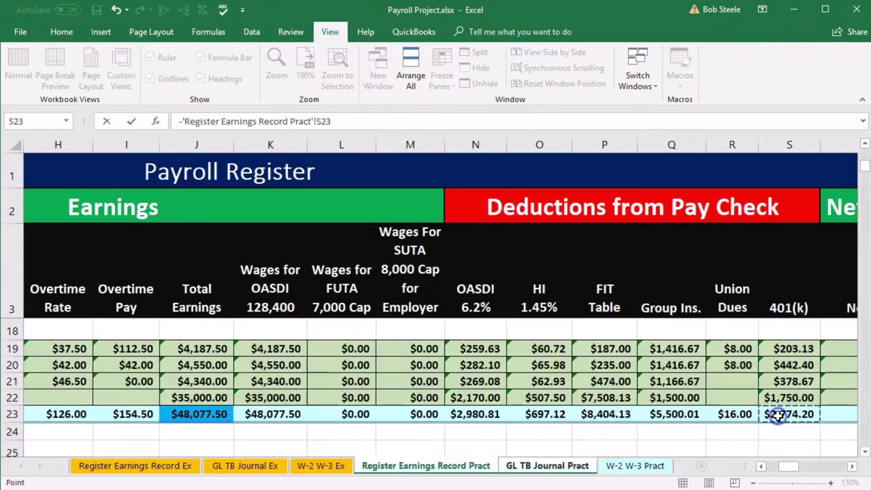
key(Return)
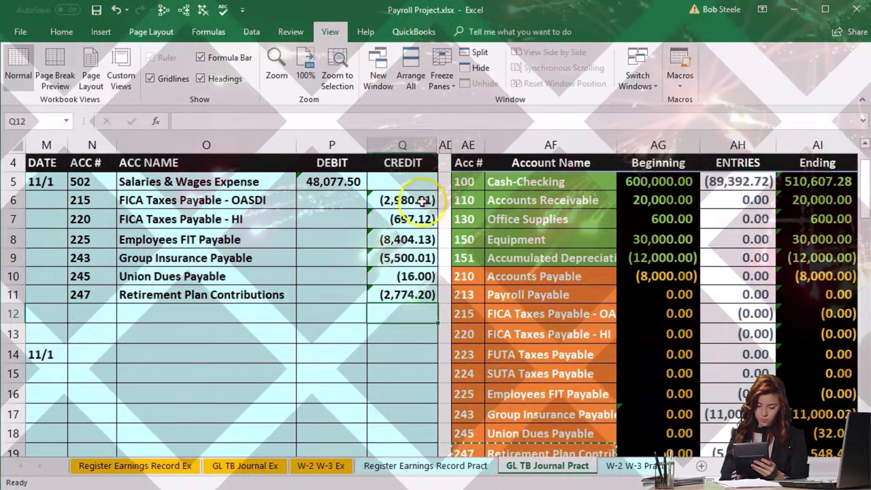
Compare the difference between the entry's debit and credits in P5:Q11 with the October Net Paid total in practice register cell T23
drag(400, 200, 425, 300)
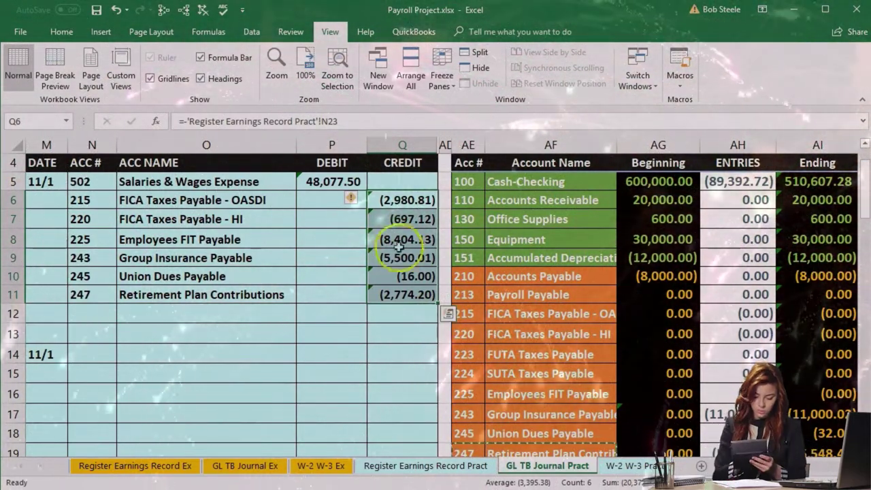
drag(320, 187, 390, 295)
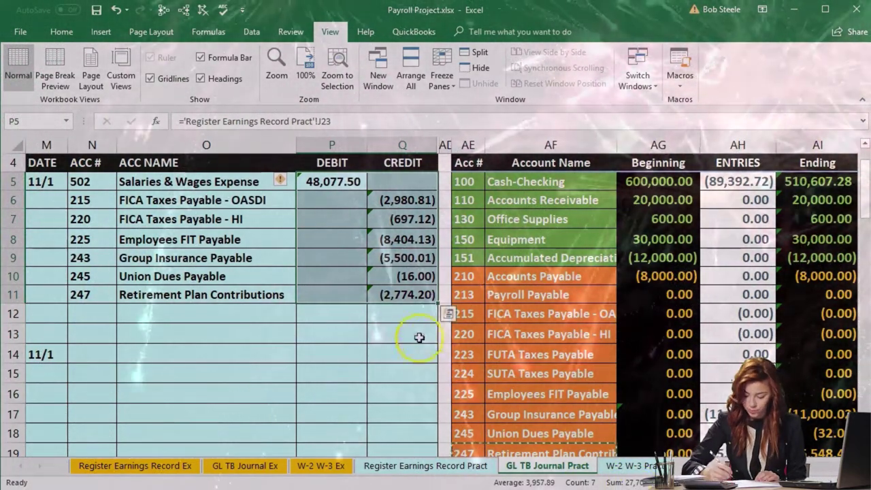
click(404, 317)
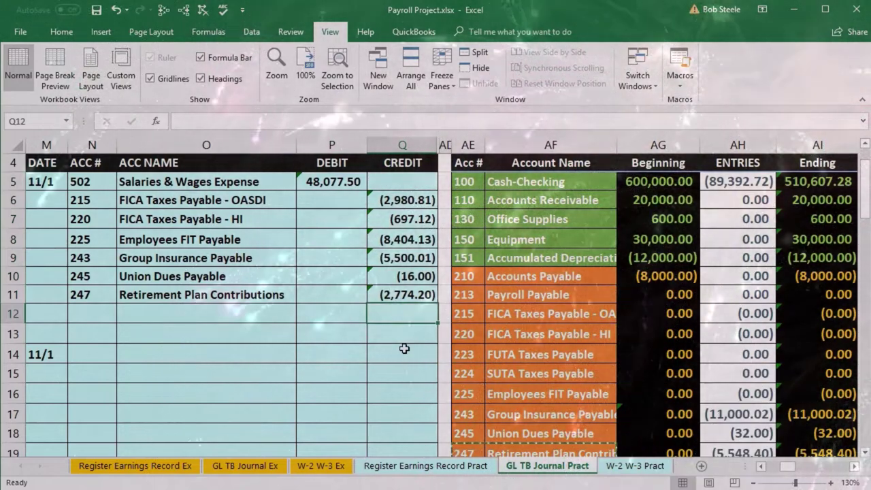
click(449, 466)
click(851, 467)
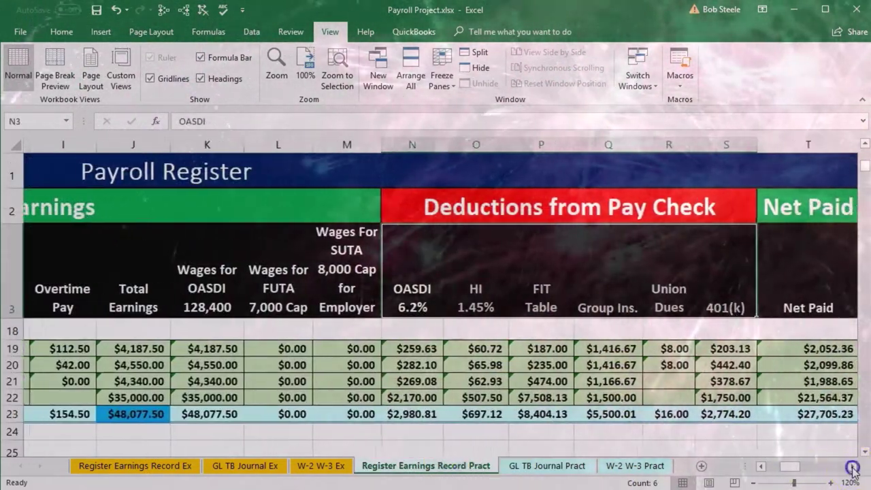
click(851, 466)
click(760, 414)
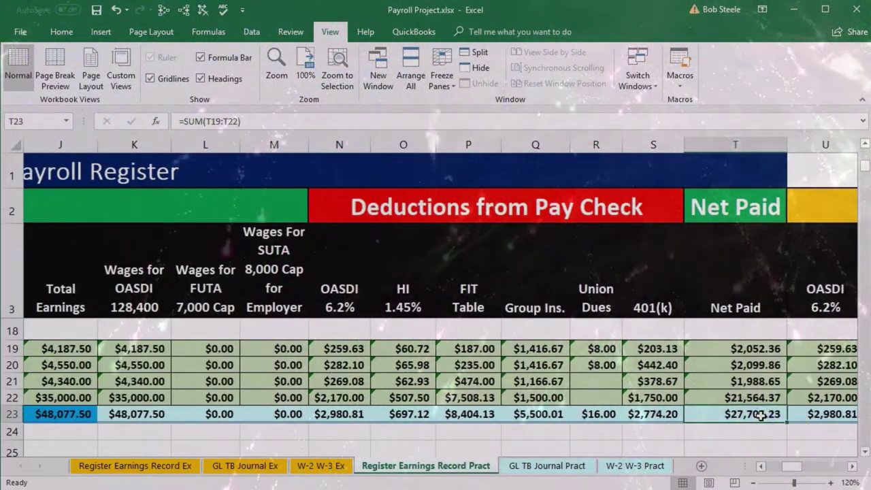
click(558, 468)
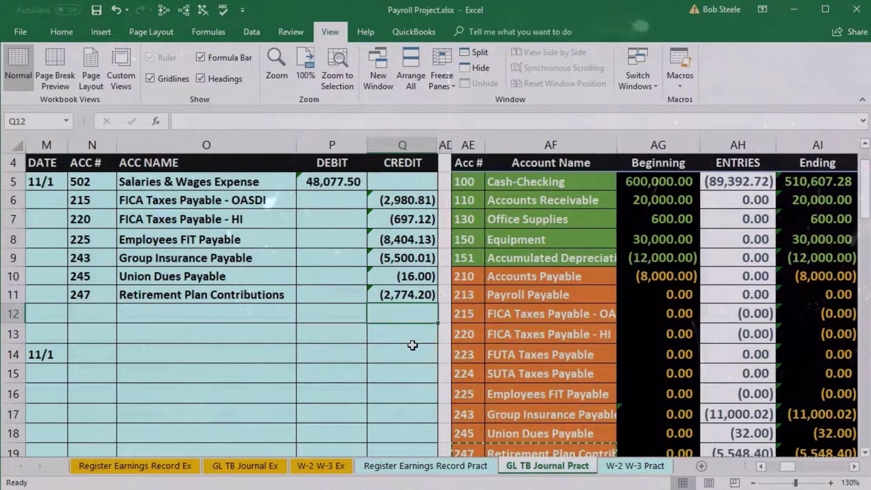
Calculate the balancing credit in Q12 of the 11/1 entry as the negative sum of P5:Q11
text(-sum)
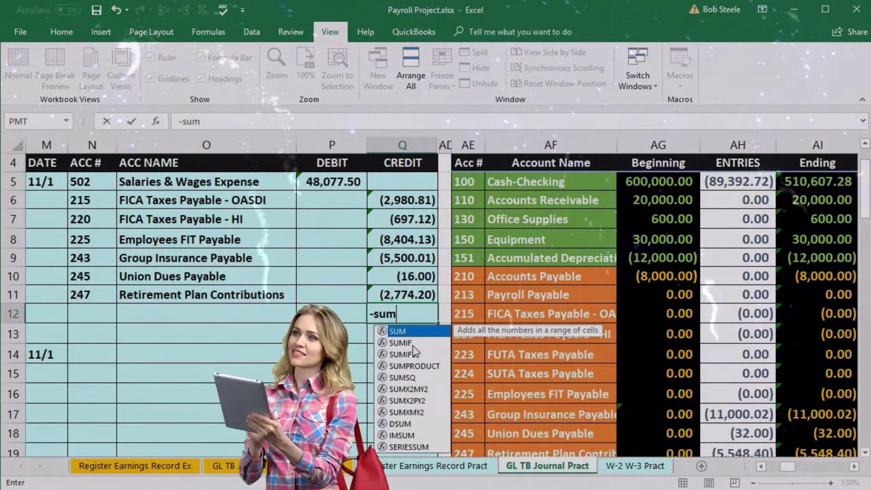
key(Tab)
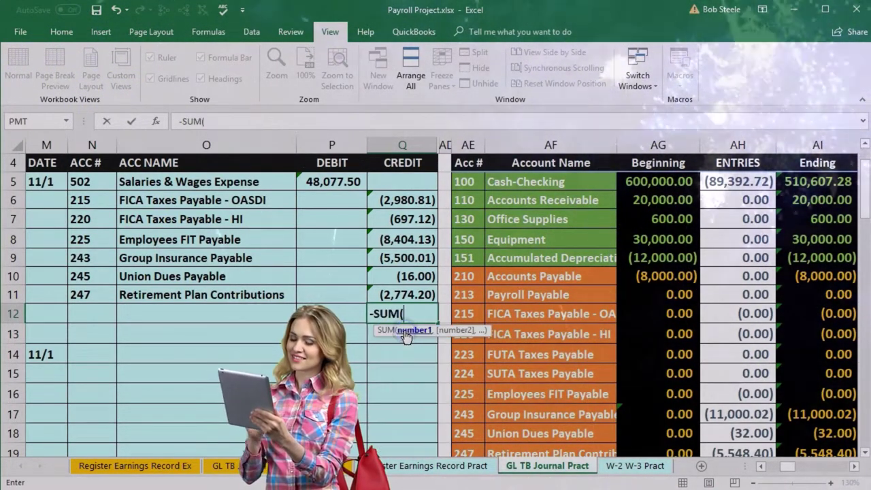
drag(336, 183, 401, 295)
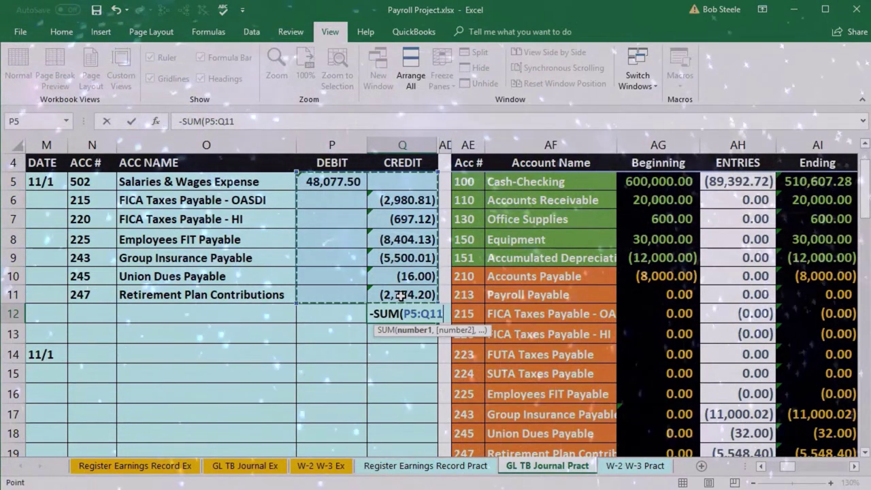
key(Return)
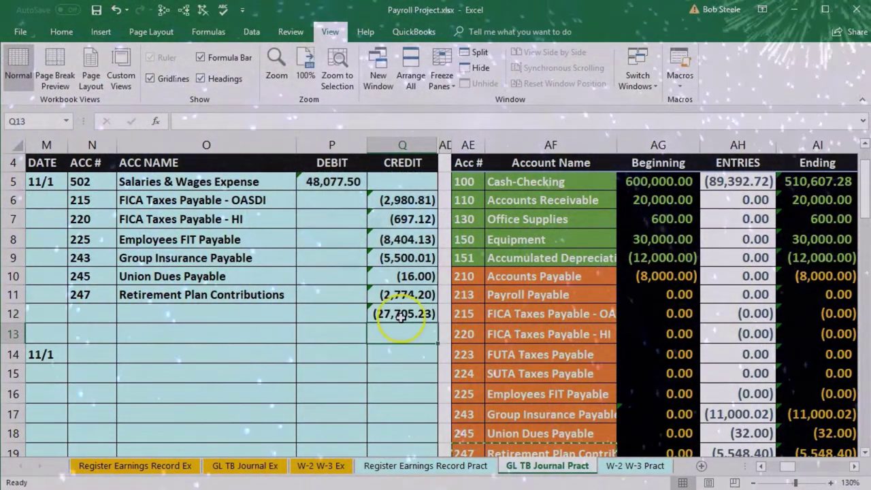
Compare the balancing credit in Q12 with the October Net Paid total in practice register cell T23
click(400, 314)
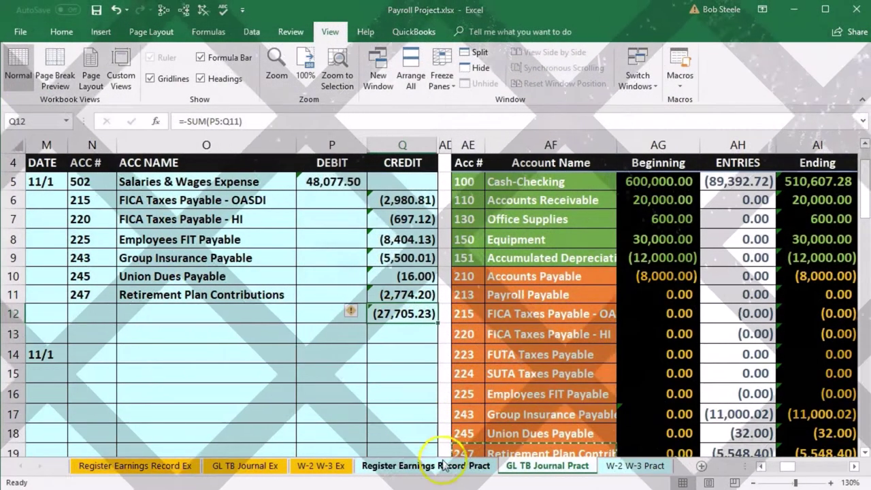
click(447, 466)
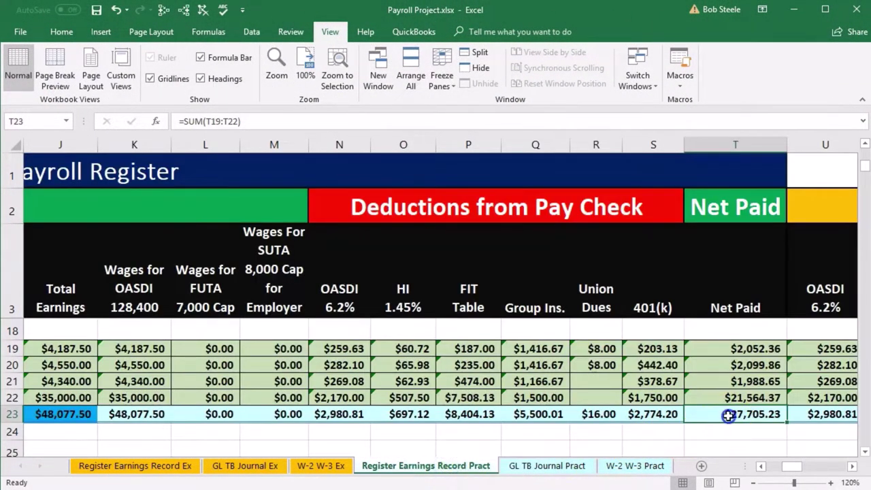
click(544, 466)
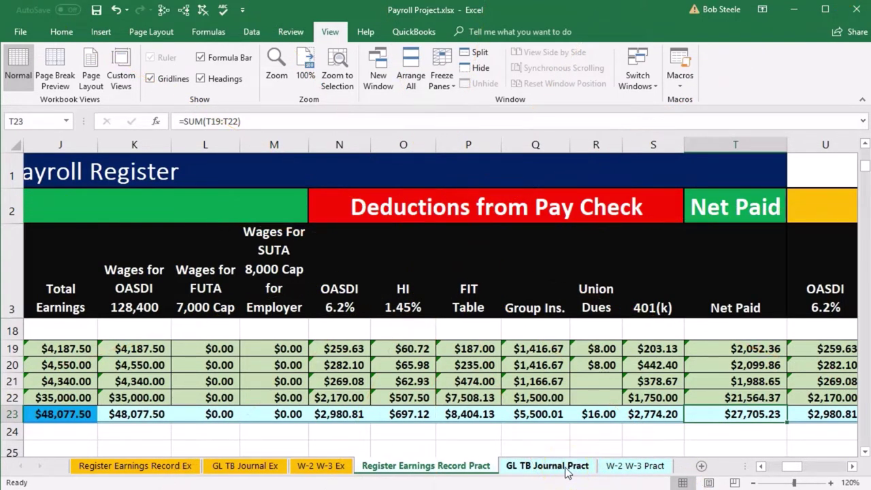
click(567, 468)
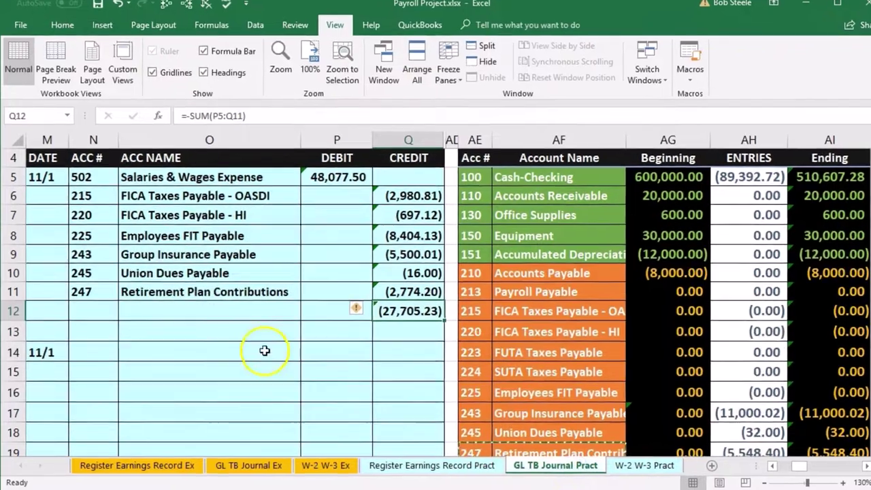
Copy account 100 Cash-Checking from the trial balance into the 11/1 entry at N12 as values
click(233, 311)
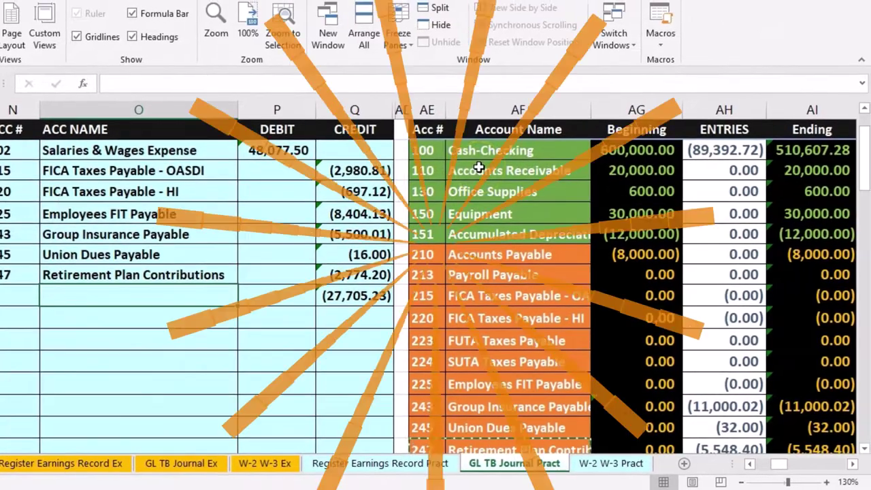
drag(425, 148, 468, 148)
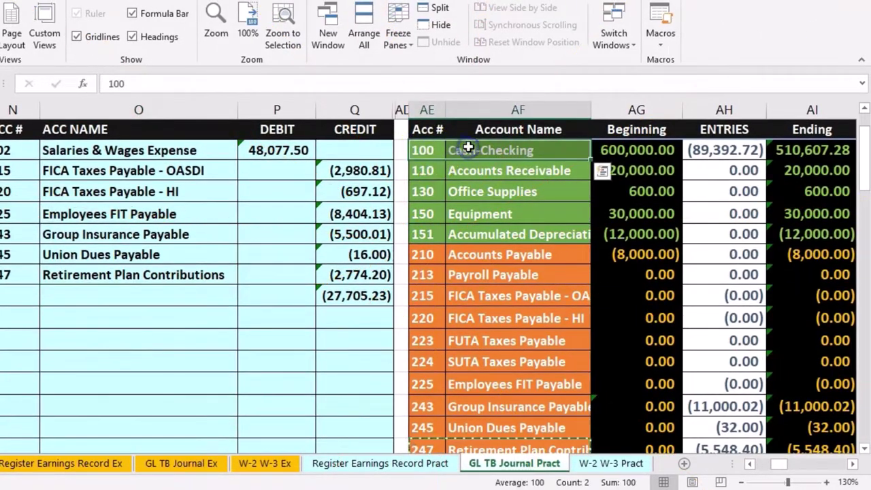
right_click(468, 148)
click(483, 170)
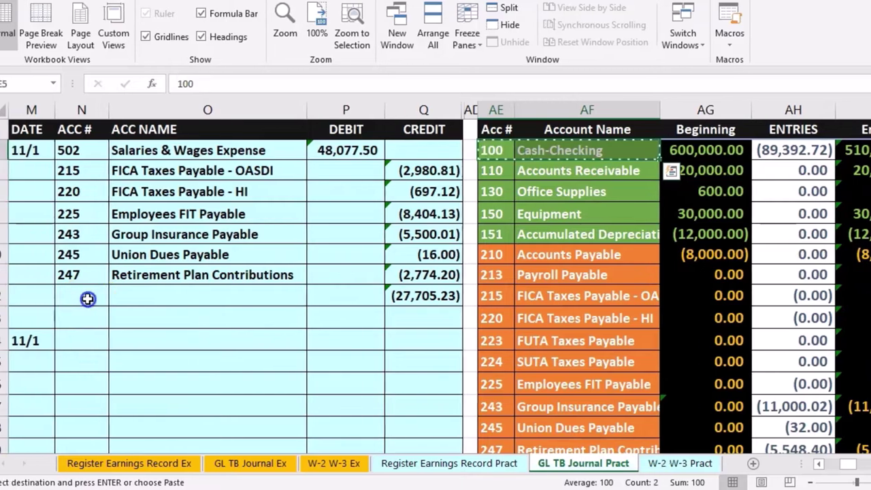
click(20, 297)
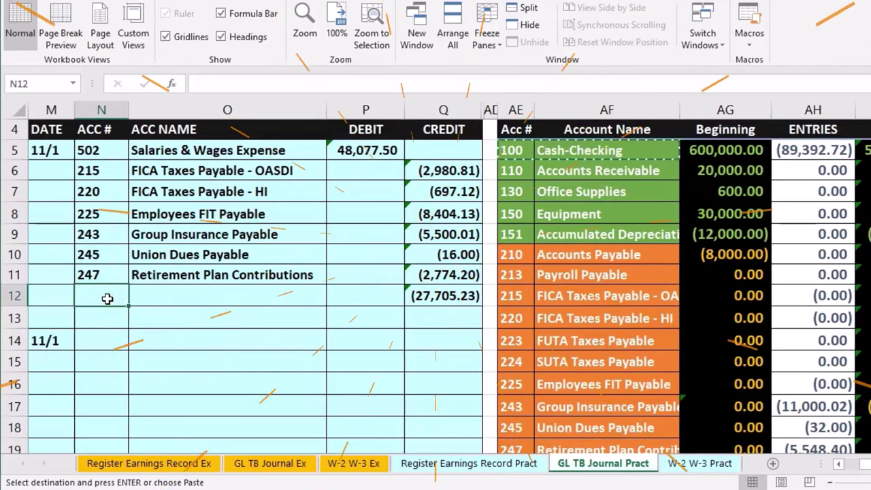
right_click(108, 299)
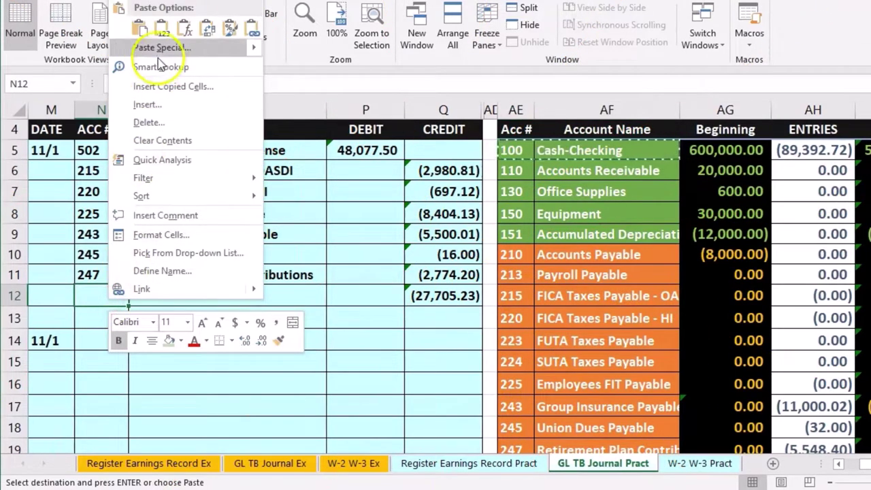
click(162, 30)
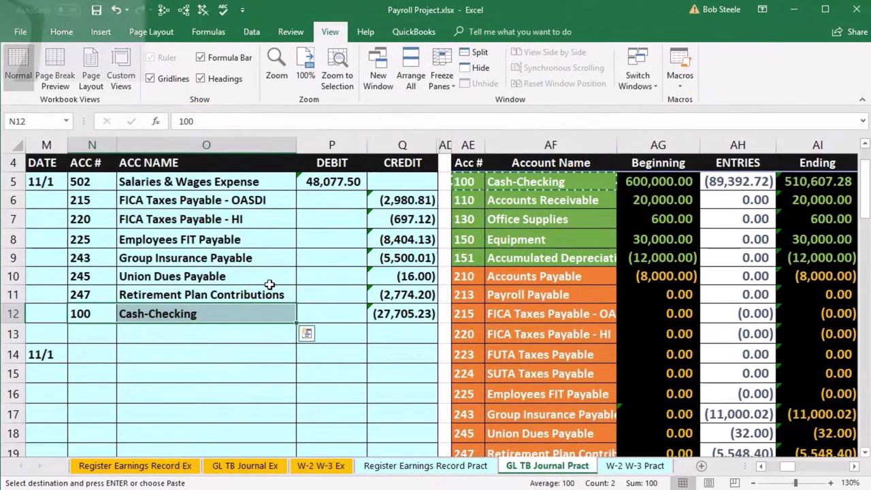
Review the 11/1 entry's lines and locate account 502 Salaries & Wages Expense in the trial balance
drag(100, 199, 401, 296)
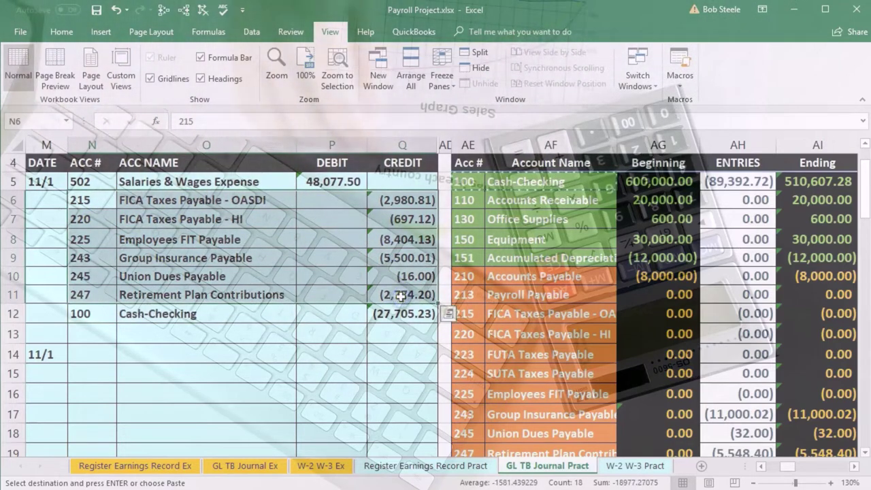
drag(88, 181, 137, 184)
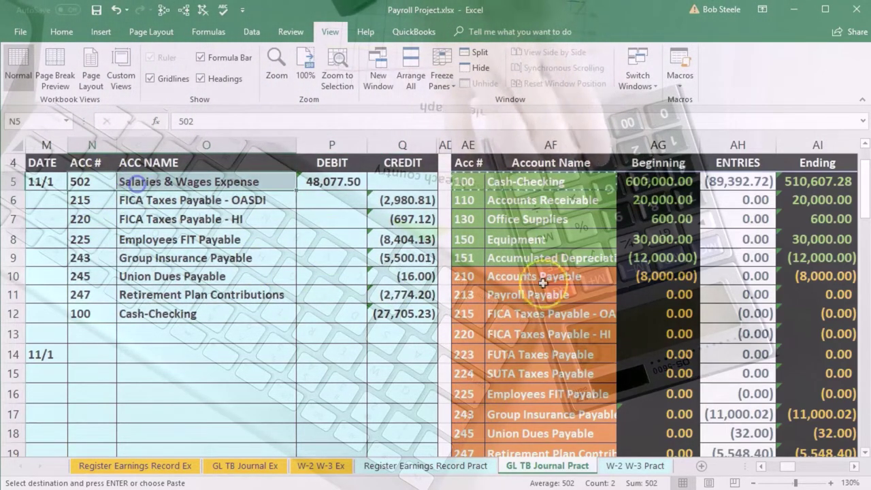
scroll(544, 285, down, 3)
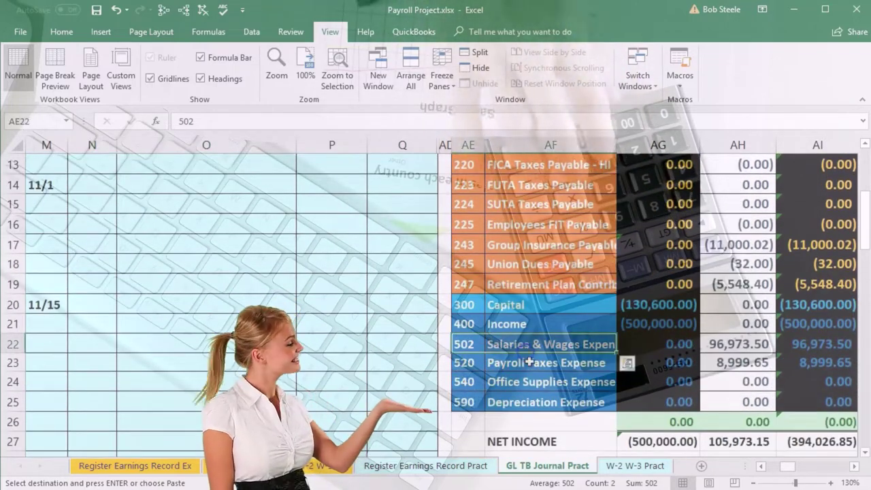
scroll(536, 374, up, 4)
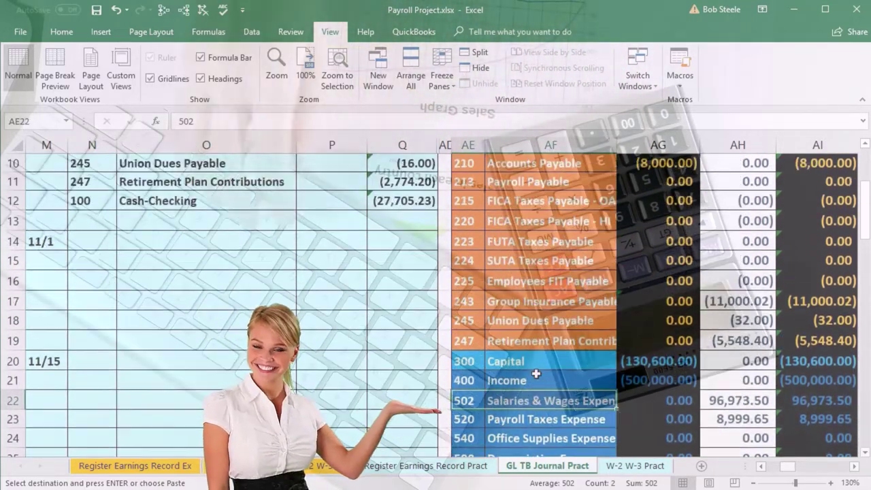
Enter the date 11/1 in BM20 of the Salaries & Wages Expense ledger account 502
key(Up)
key(Up)
key(Up)
key(Up)
key(Up)
key(Up)
key(Up)
key(Up)
key(Up)
key(Up)
key(Up)
key(Up)
key(Up)
key(Up)
key(Up)
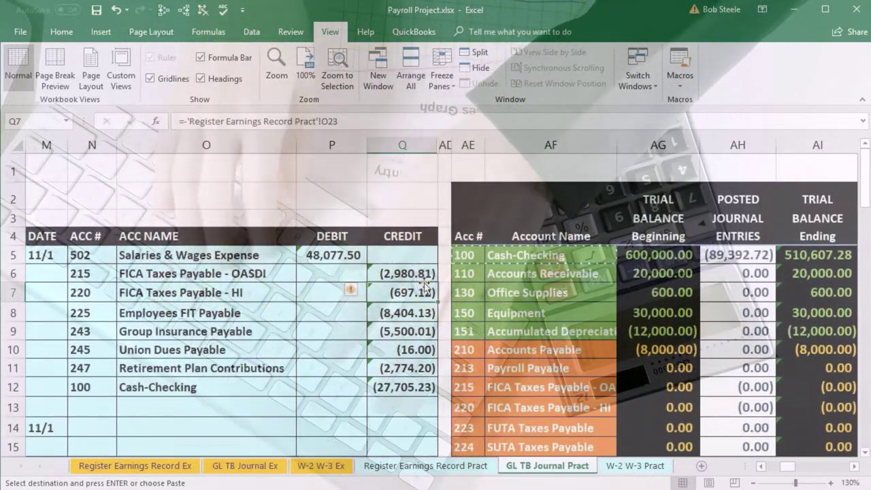
key(Right)
key(Right)
key(Right)
key(Right)
key(Right)
key(Right)
key(Right)
key(Right)
key(Right)
key(Right)
key(Right)
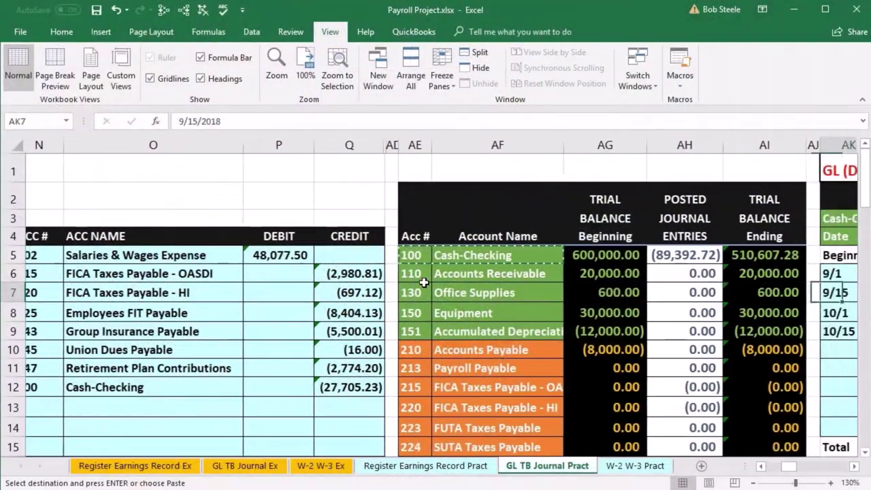
key(Right)
key(Right)
key(Right)
key(Right)
key(Right)
key(Right)
key(Right)
key(Right)
key(Right)
key(Right)
key(Right)
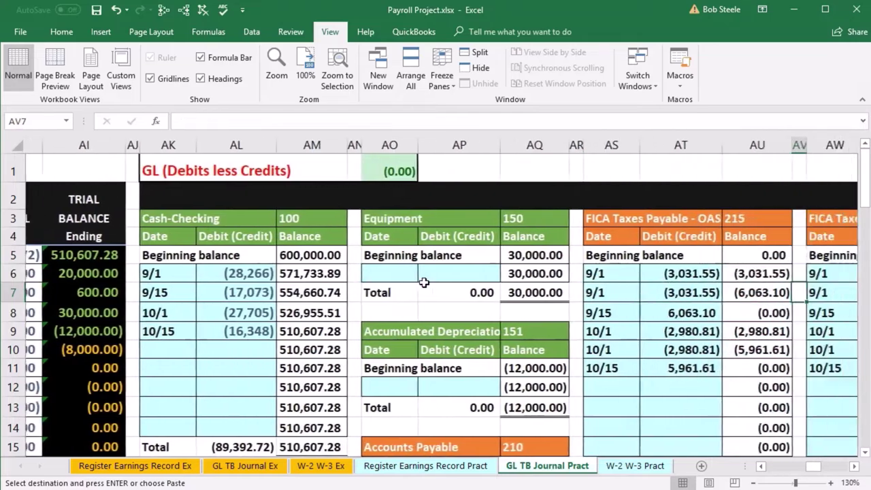
key(Right)
key(Right)
key(Right)
key(Right)
key(Right)
key(Right)
key(Right)
key(Right)
key(Right)
key(Right)
key(Right)
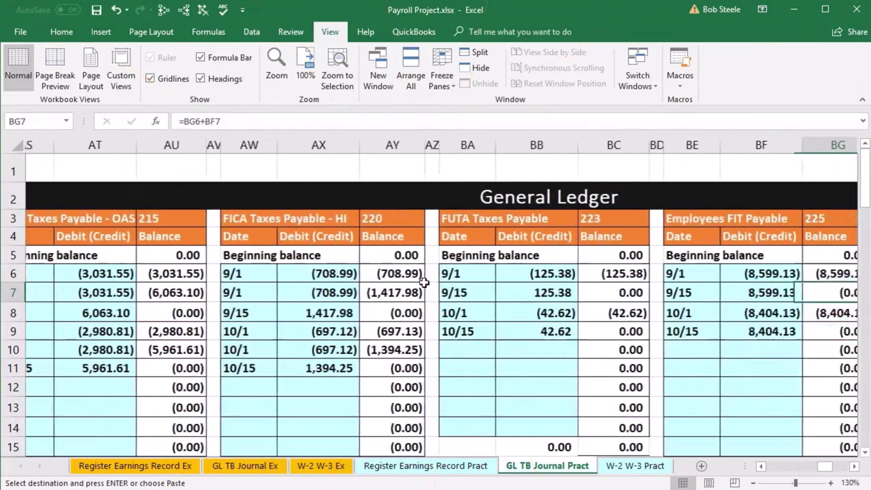
key(Right)
key(Right)
key(Right)
key(Right)
key(Right)
key(Right)
key(Right)
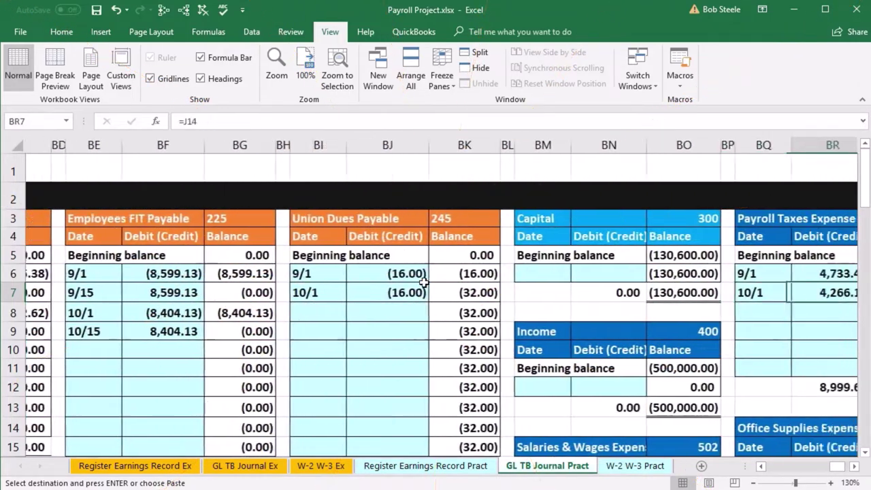
scroll(425, 283, down, 3)
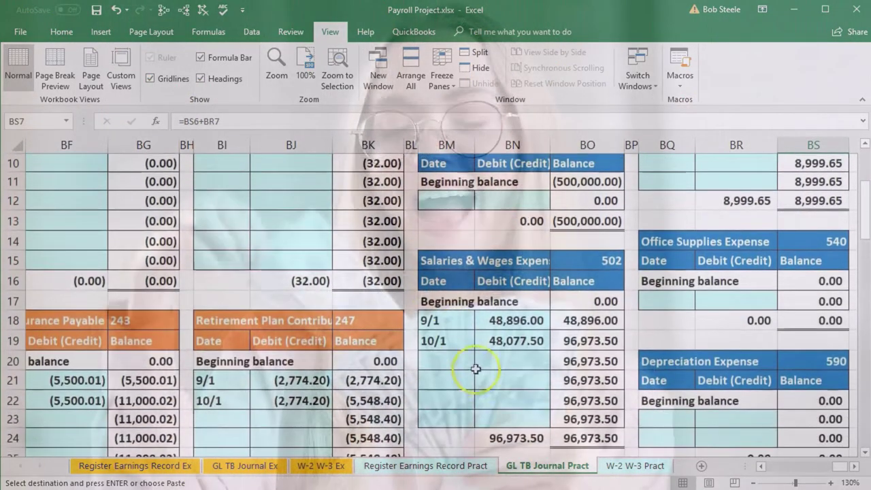
click(453, 361)
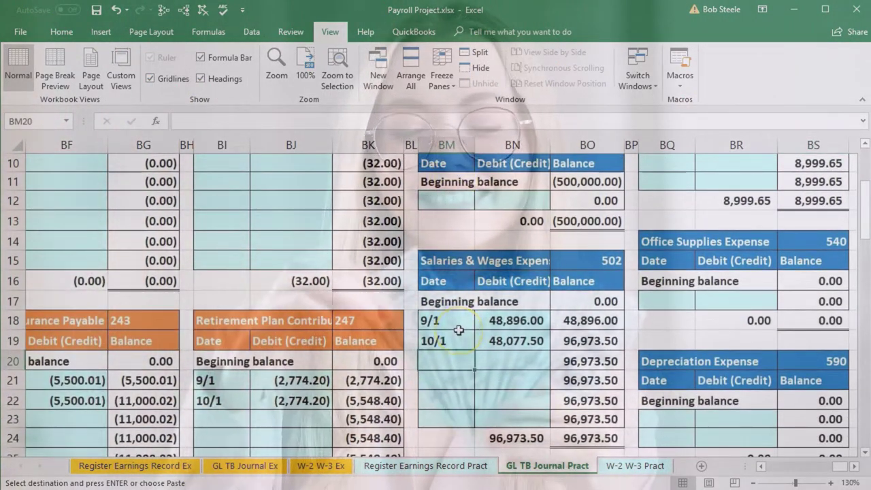
text(11/1)
key(Tab)
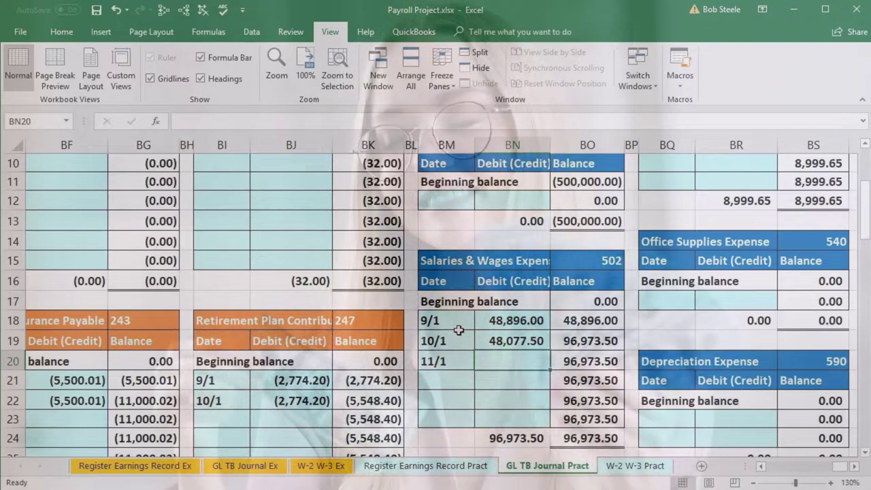
Link the 11/1 ledger amount in BN20 to the Salaries & Wages Expense debit in journal cell P5
text(=)
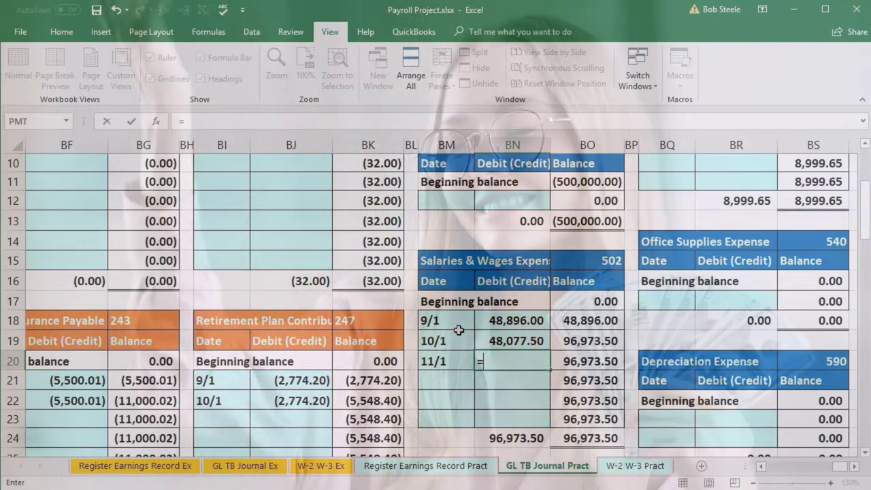
key(Left)
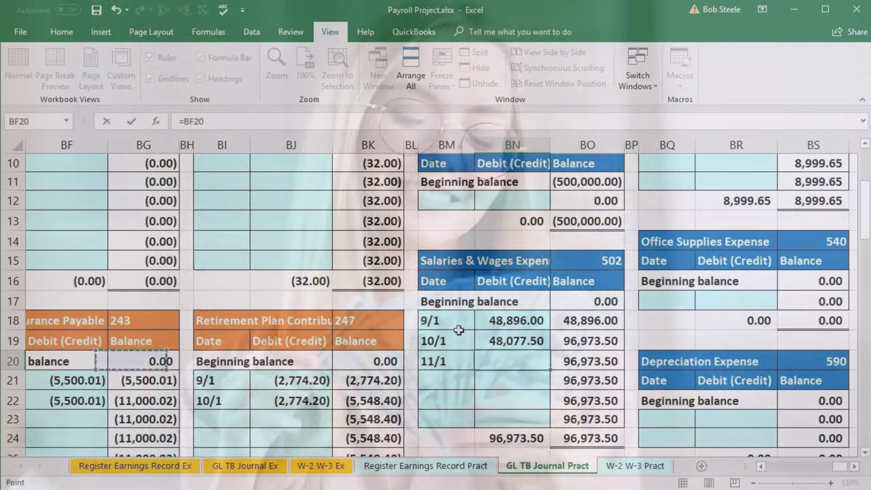
key(Left)
key(Left)
key(Left)
key(Left)
key(Left)
key(Left)
key(Left)
key(Left)
key(Left)
key(Left)
key(Left)
key(Left)
key(Left)
key(Left)
key(Left)
key(Left)
key(Left)
key(Left)
key(Left)
key(Left)
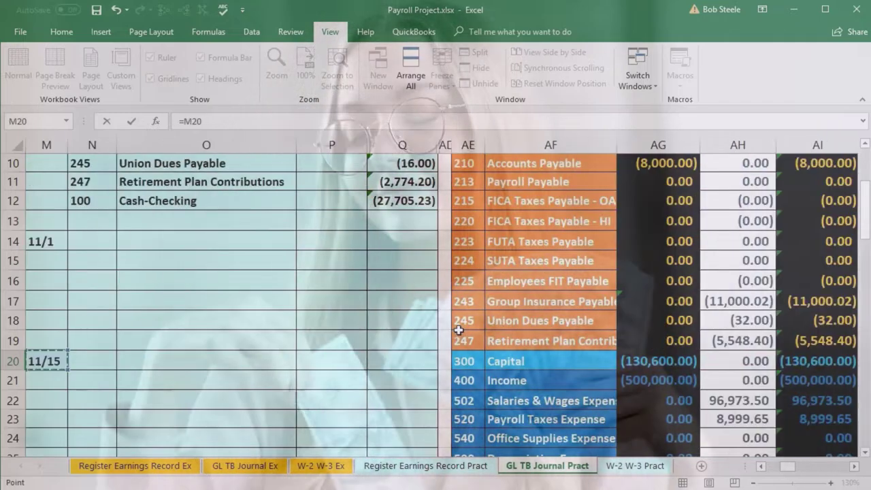
scroll(291, 327, up, 3)
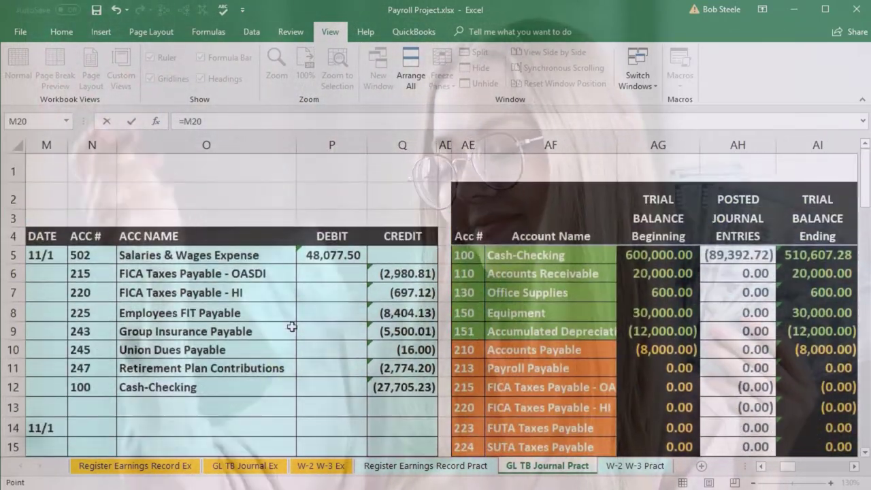
click(320, 254)
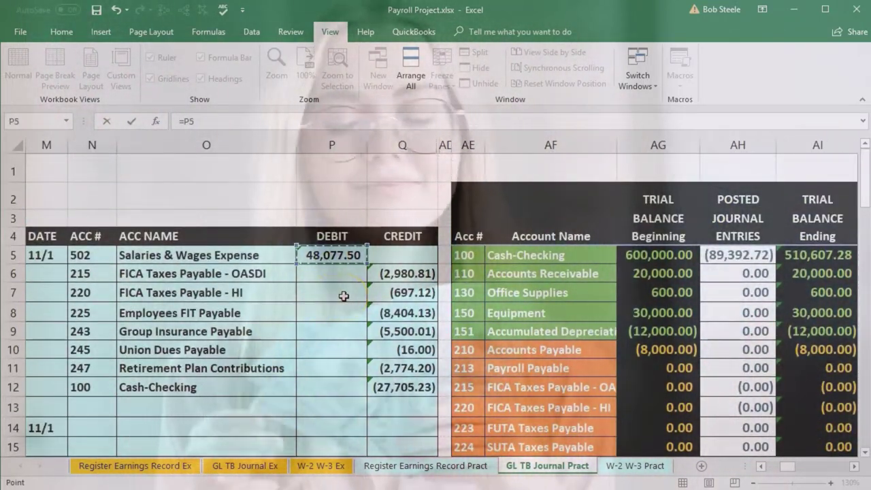
key(Return)
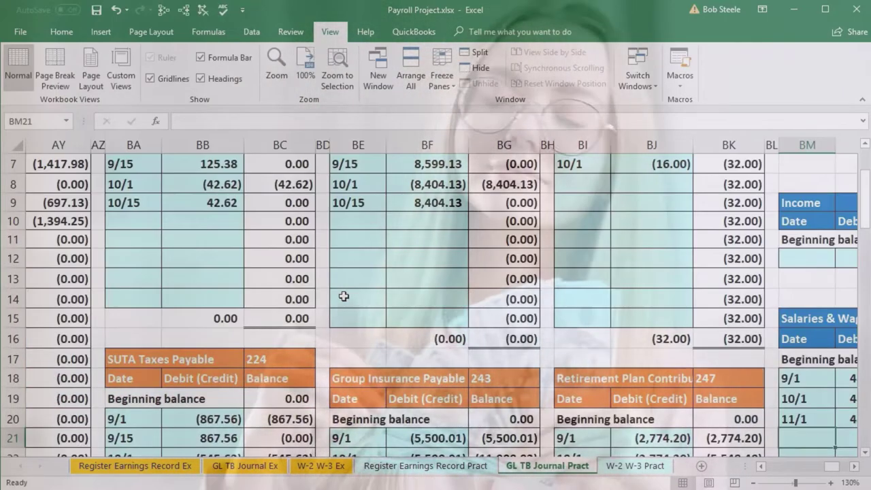
Check the running balance and the posted 11/1 amount in the Salaries & Wages Expense ledger account
key(Right)
key(Right)
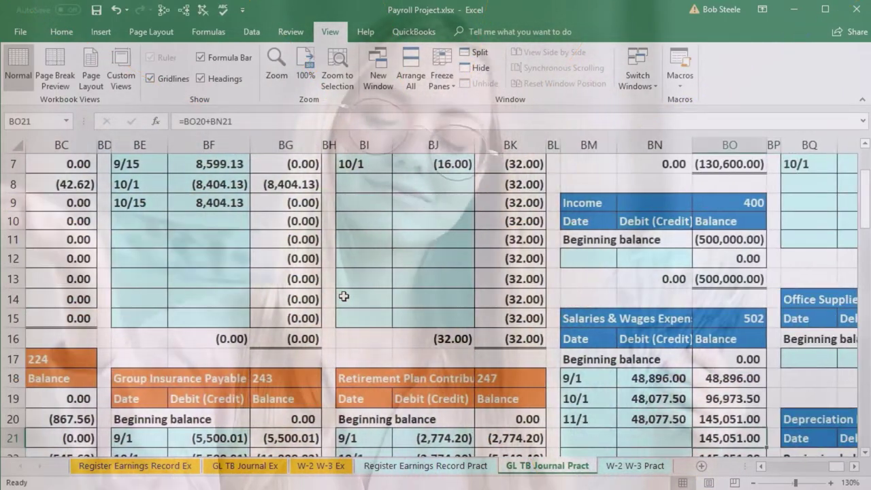
key(Up)
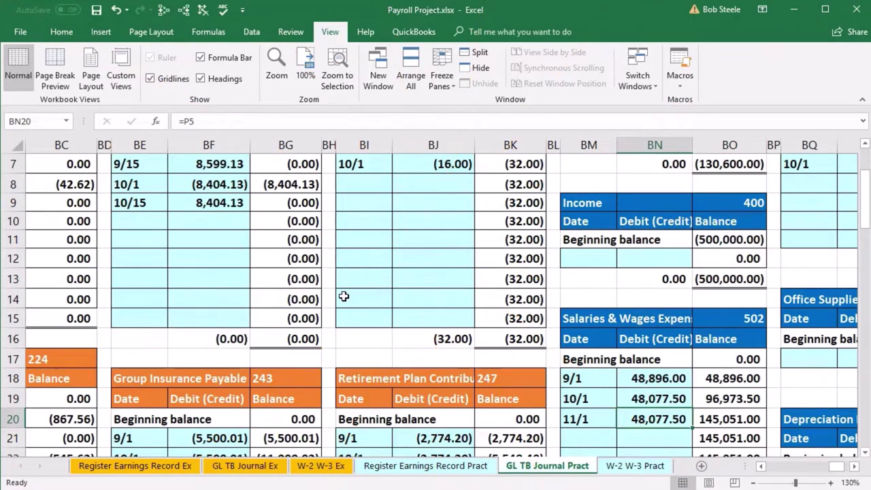
Freeze the panes at cell AD1, with journal columns M to Q as the fixed part of the sheet
key(Left)
key(Left)
key(Left)
key(Left)
key(Left)
key(Left)
key(Left)
key(Left)
key(Left)
key(Left)
key(Left)
key(Left)
key(Left)
key(Left)
key(Left)
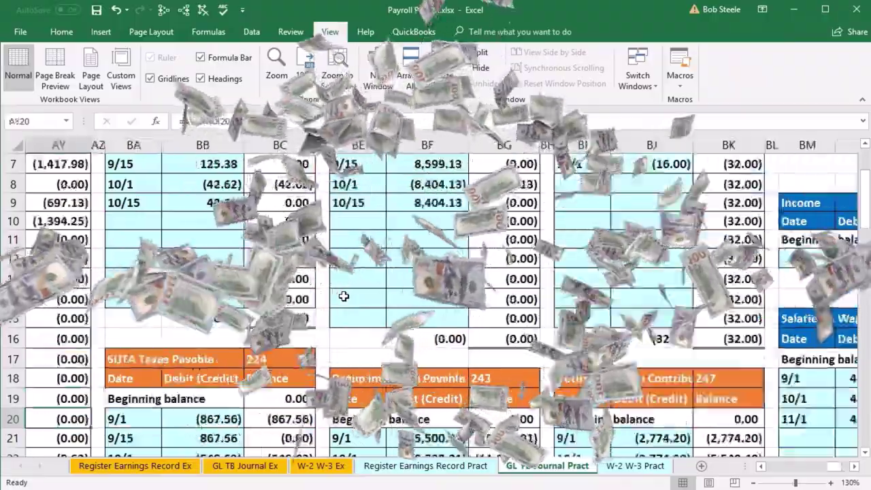
key(Left)
key(Left)
key(Left)
key(Left)
key(Left)
key(Left)
key(Left)
key(Left)
key(Left)
key(Left)
key(Left)
key(Left)
key(Left)
key(Left)
key(Left)
key(Left)
key(Left)
key(Left)
key(Left)
key(Left)
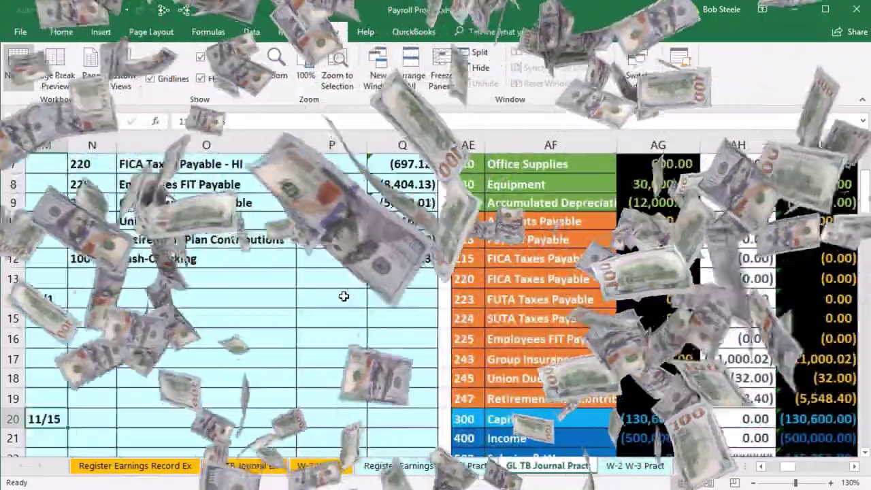
scroll(344, 296, up, 2)
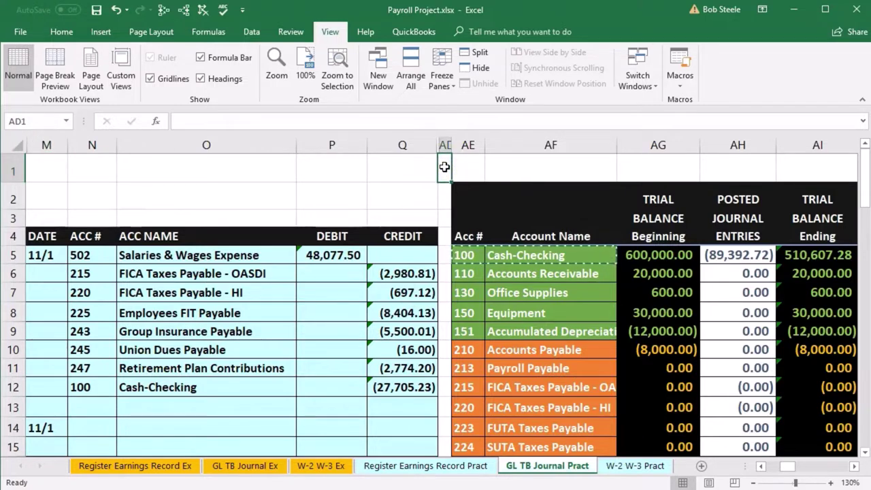
click(442, 85)
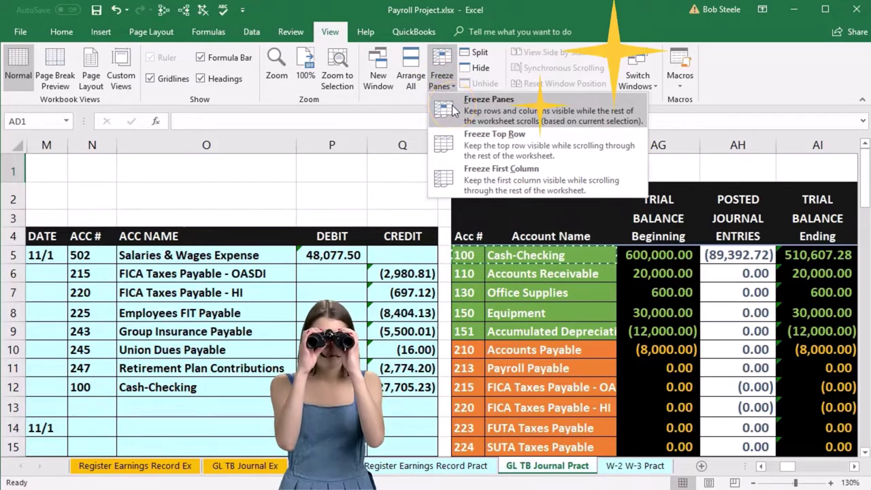
click(453, 109)
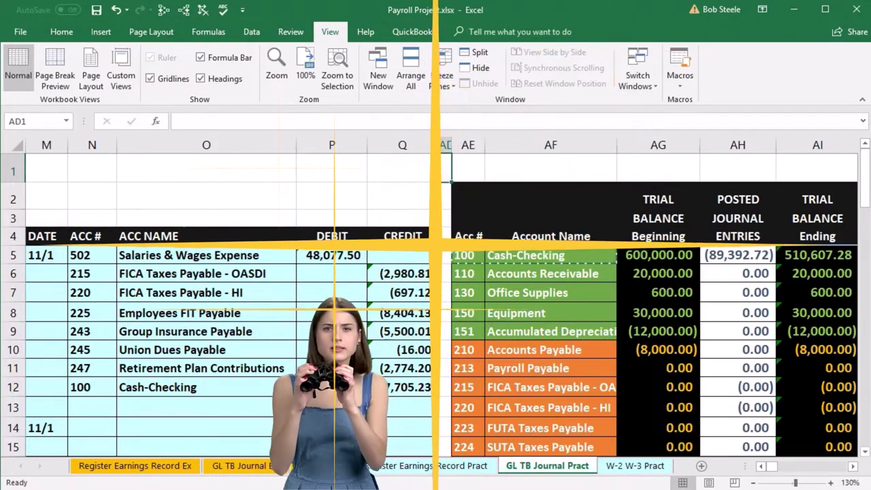
Post the FICA Taxes Payable - OASDI line to ledger account 215, dated 11/1 in AS12, with AT12 linked to journal credit Q6
drag(96, 276, 163, 268)
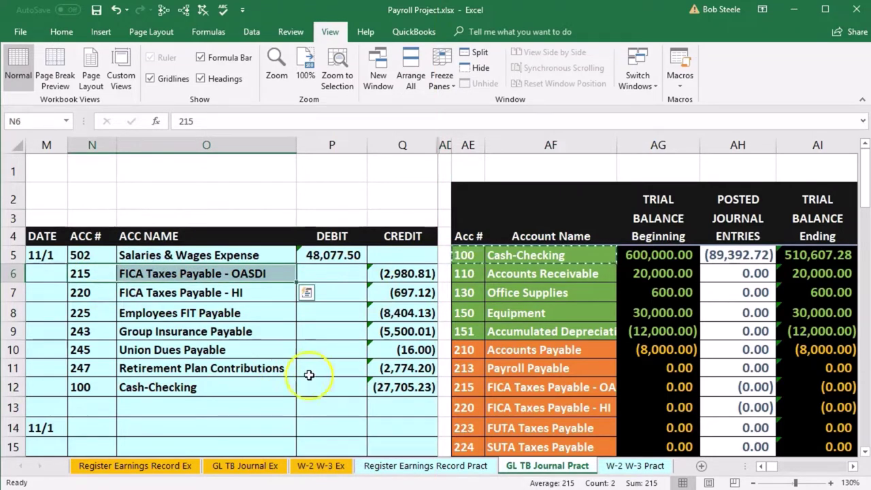
drag(475, 385, 515, 418)
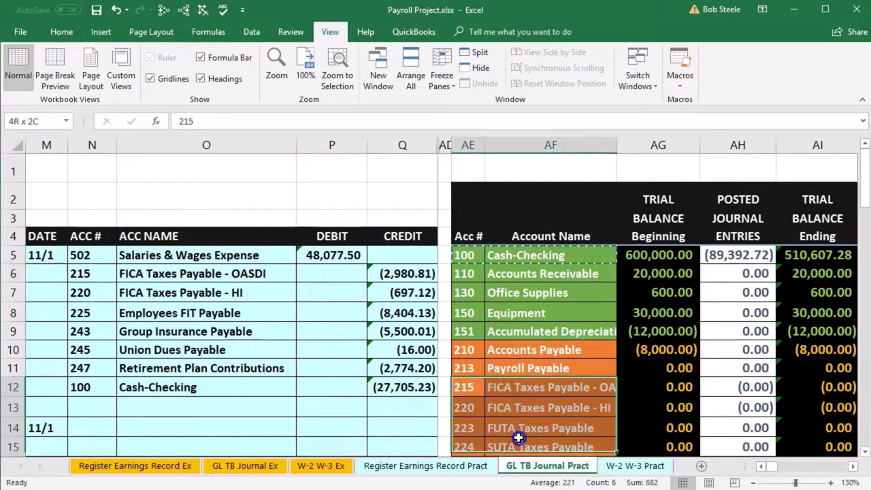
click(469, 285)
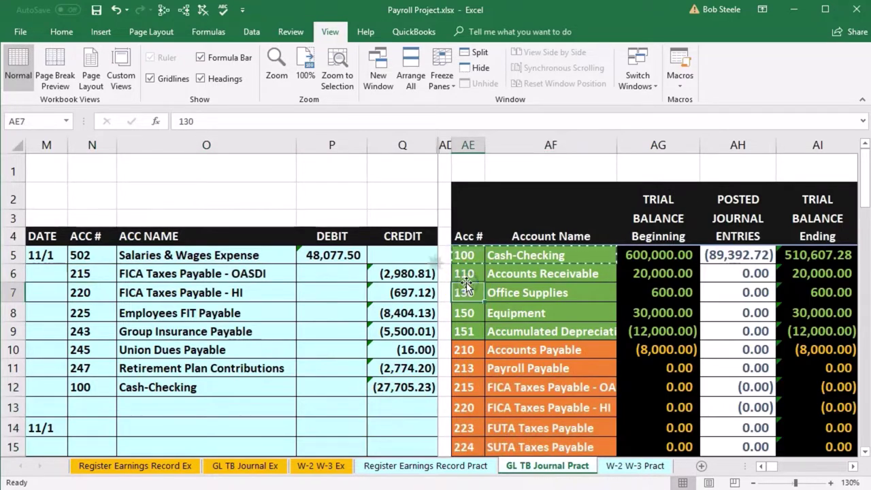
key(Right)
key(Right)
key(Right)
key(Right)
key(Right)
key(Right)
key(Right)
key(Right)
key(Right)
key(Right)
key(Right)
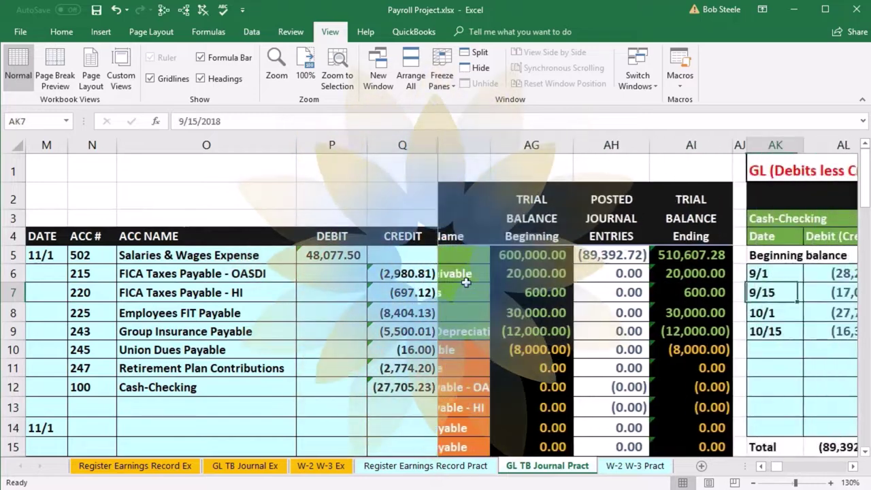
key(Right)
key(Right)
key(Right)
key(Right)
key(Right)
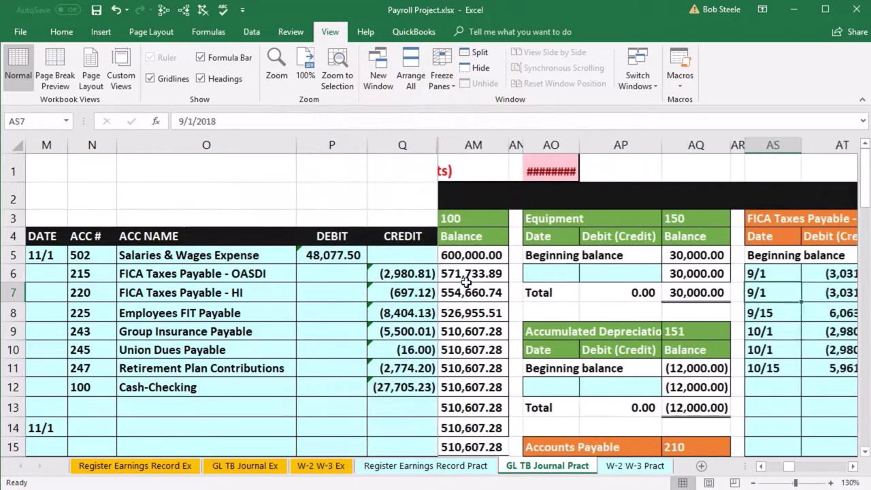
key(Right)
key(Right)
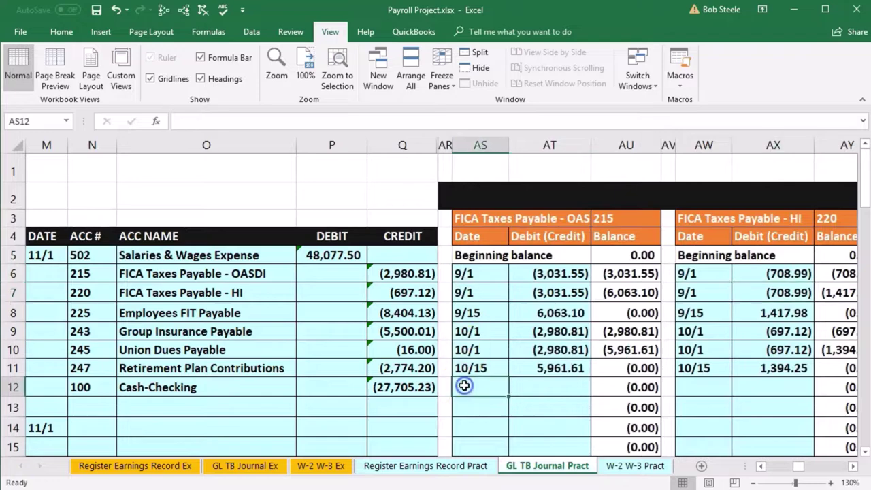
text(11/1)
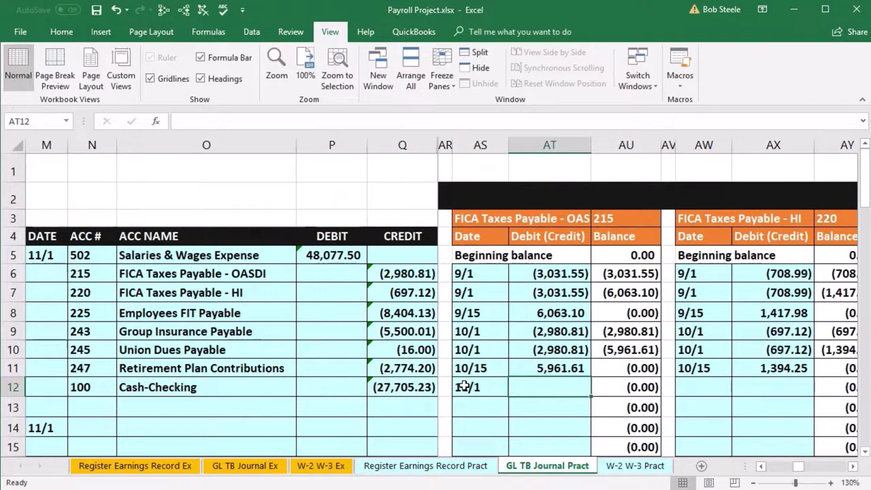
text(=)
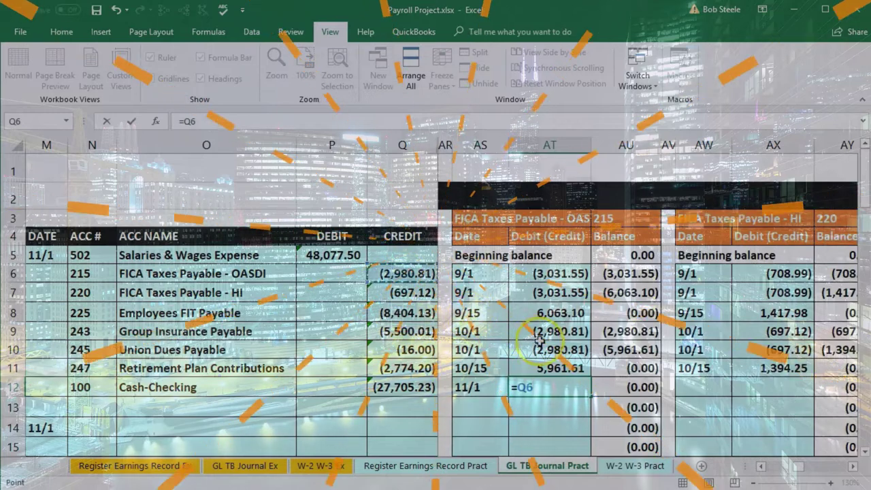
key(Return)
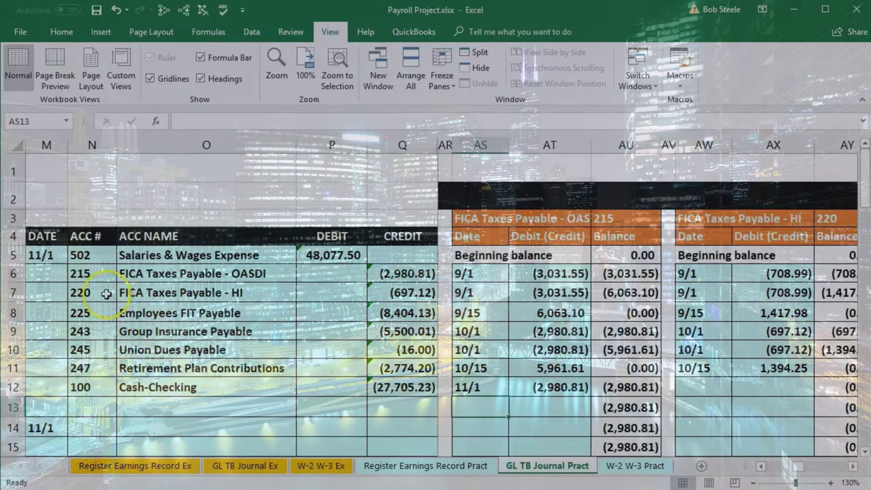
Post the FICA Taxes Payable - HI line to ledger account 220, dated 11/1 in AW12, with AX12 linked to journal credit Q7
drag(106, 293, 153, 296)
scroll(585, 361, down, 3)
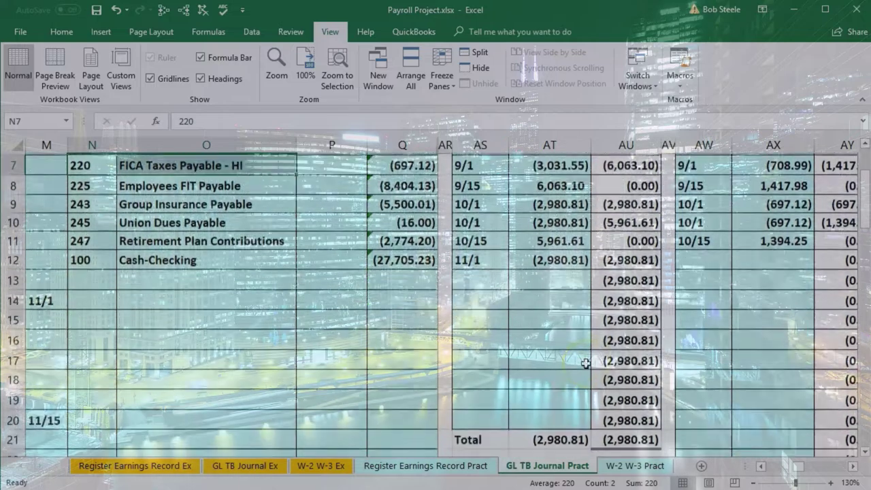
scroll(588, 363, up, 2)
scroll(588, 364, up, 1)
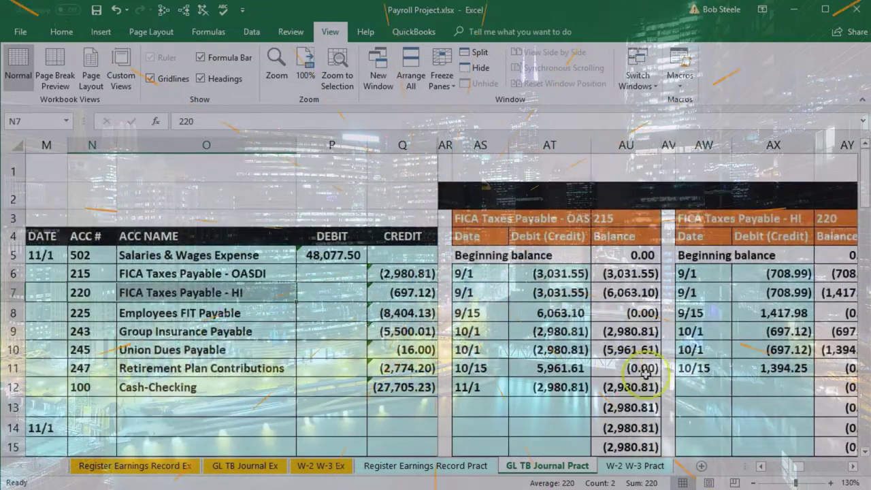
click(696, 383)
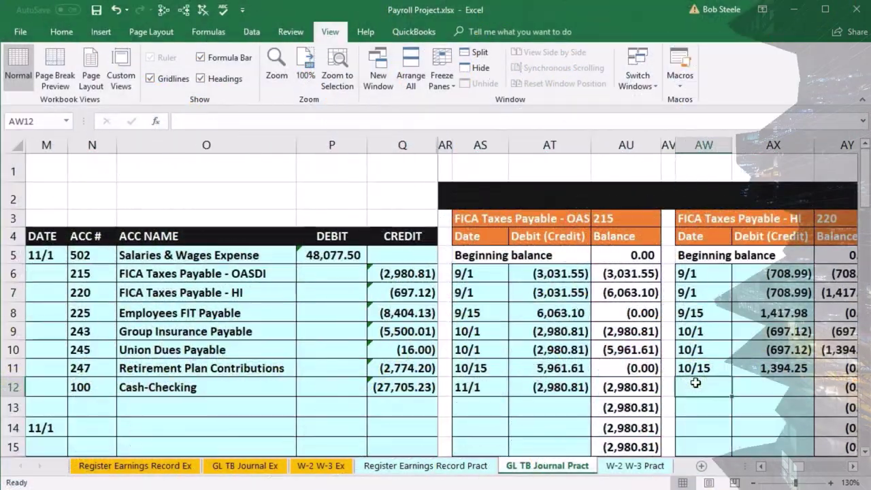
text(1)
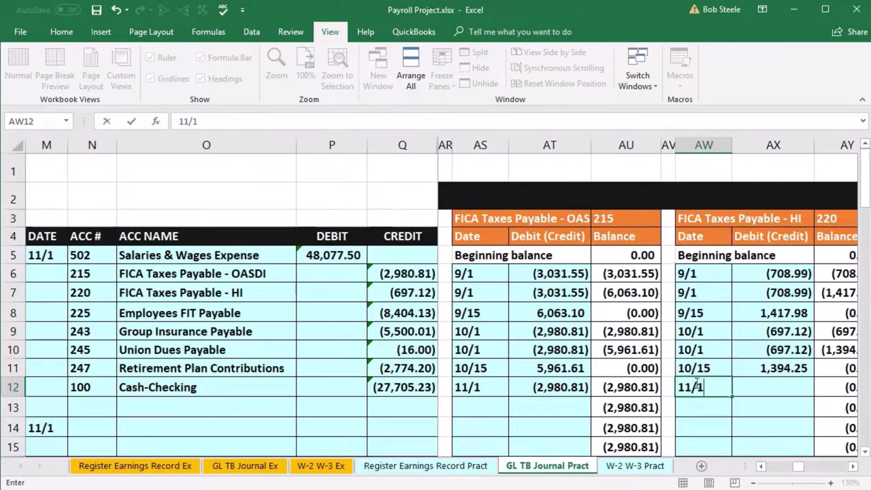
text(1/1)
key(Tab)
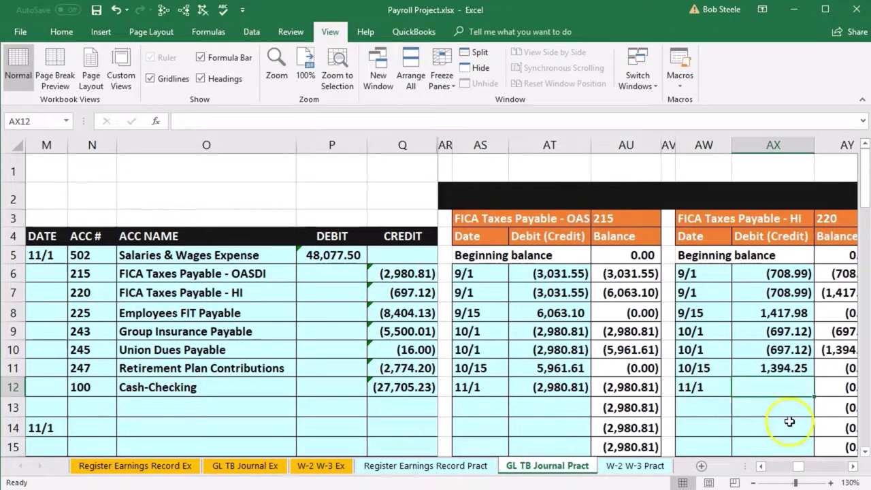
text(=)
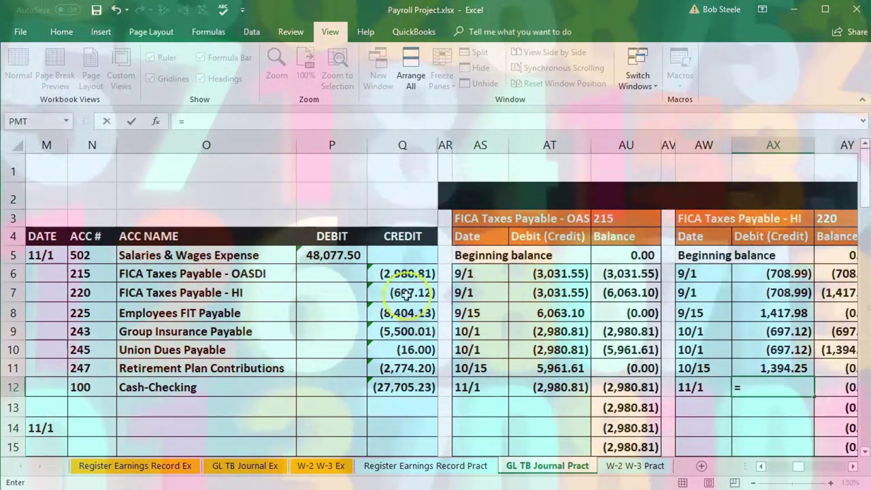
click(405, 293)
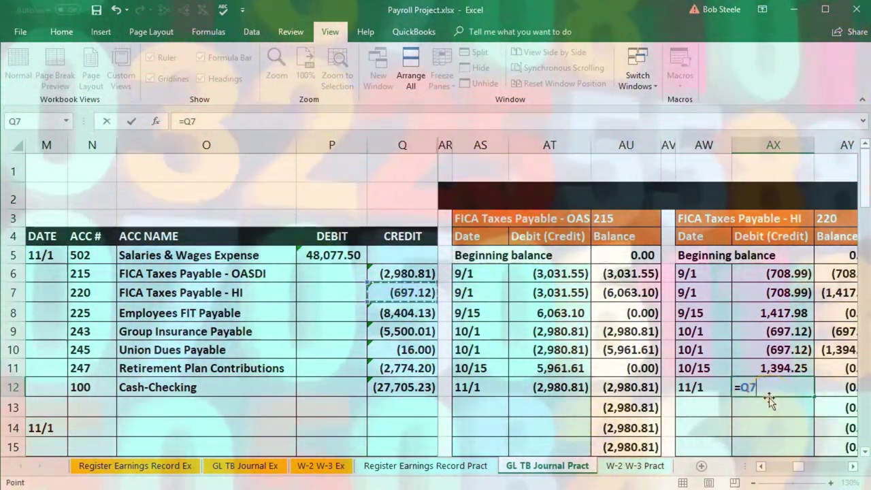
key(Return)
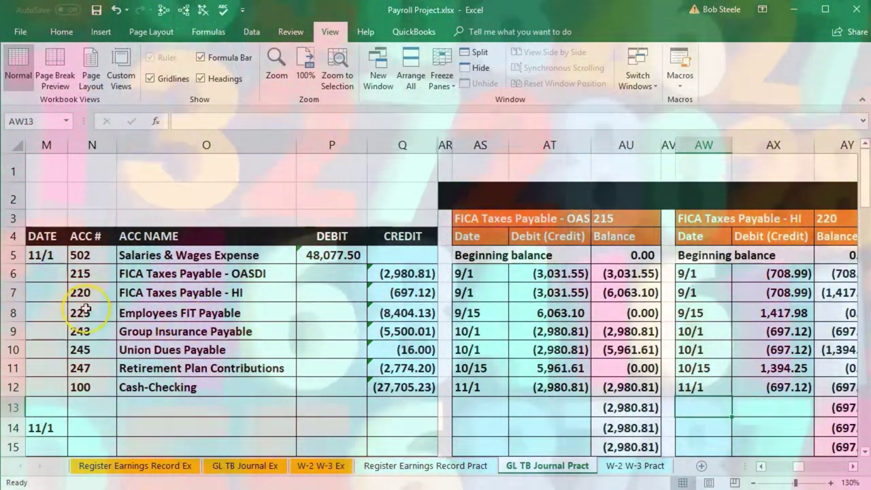
Post the Employees FIT Payable line to ledger account 225, dated 11/1 in BE10, with BF10 linked to journal credit Q8
drag(92, 312, 124, 313)
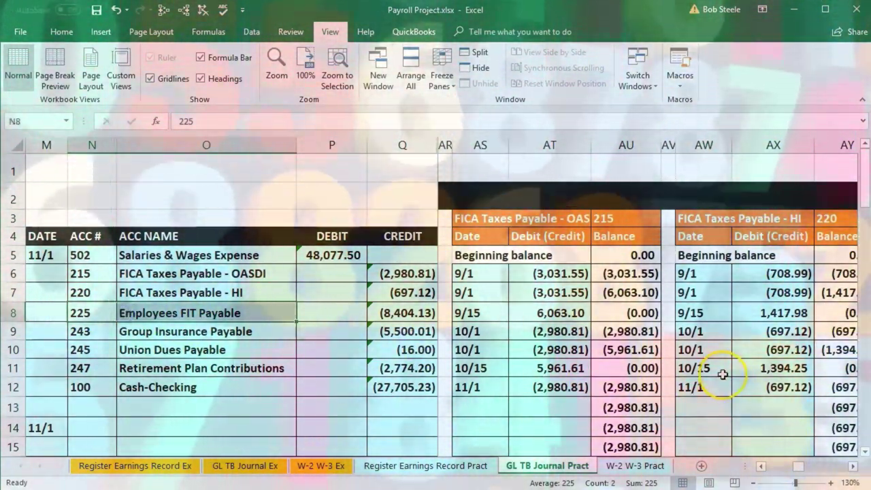
click(714, 371)
scroll(748, 374, down, 5)
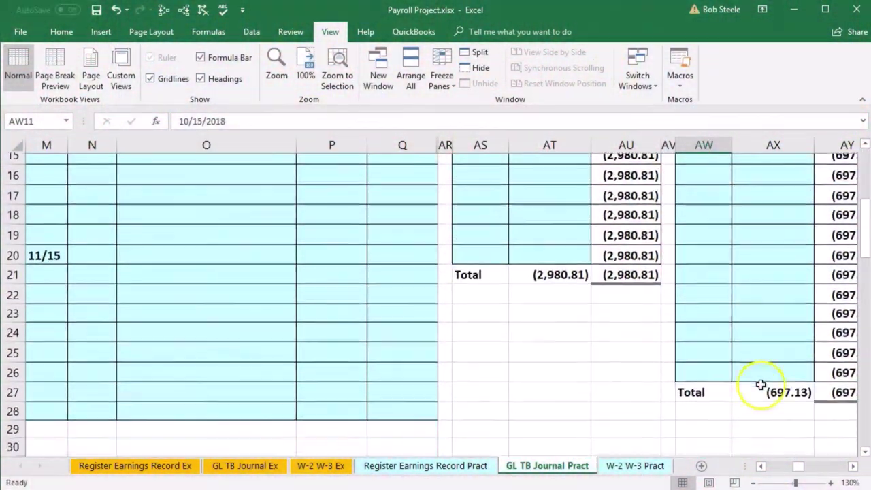
click(855, 466)
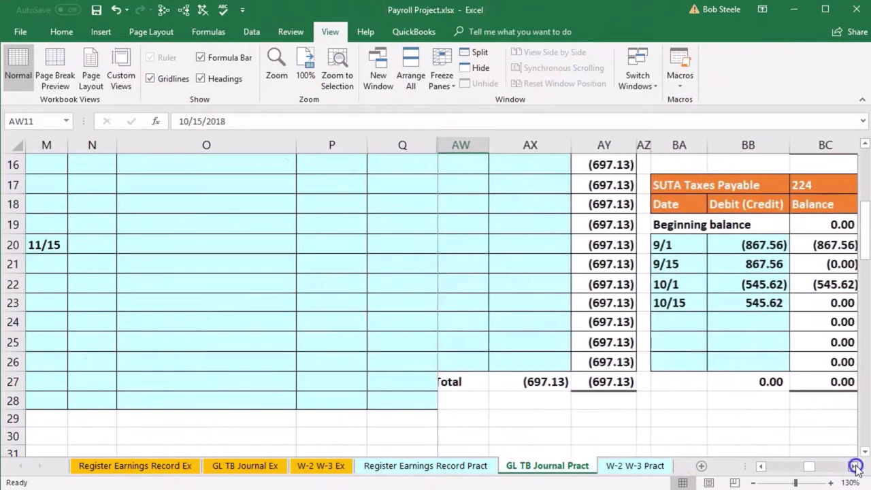
click(855, 467)
click(855, 467)
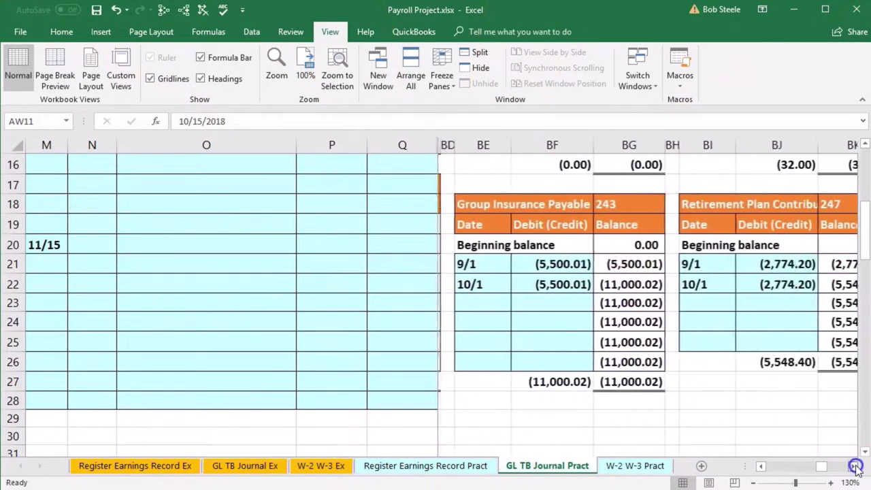
scroll(670, 408, up, 5)
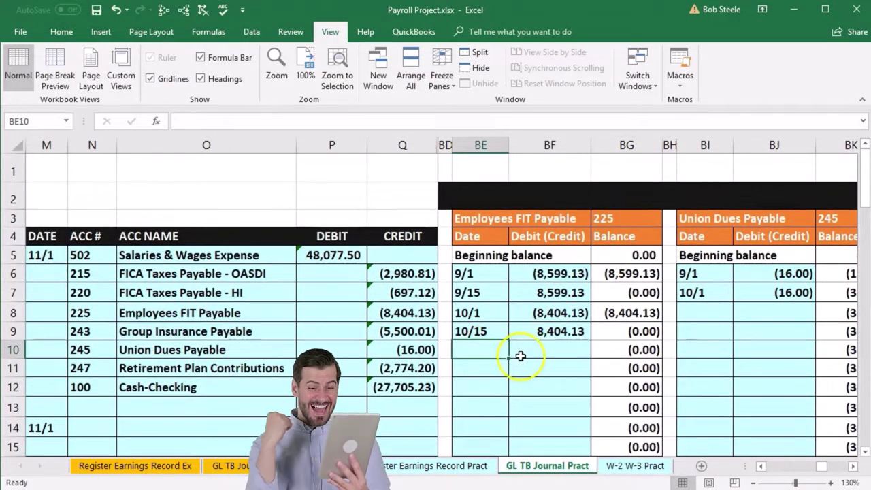
text(11/)
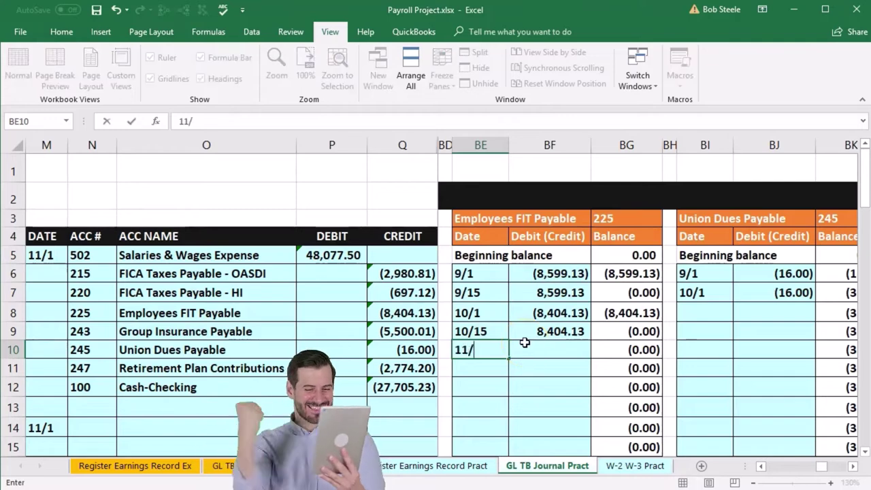
text(1)
key(Tab)
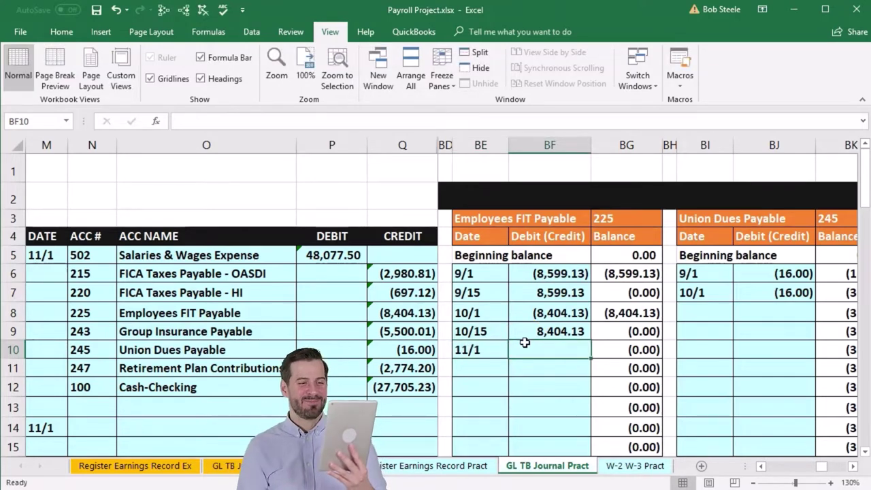
text(=)
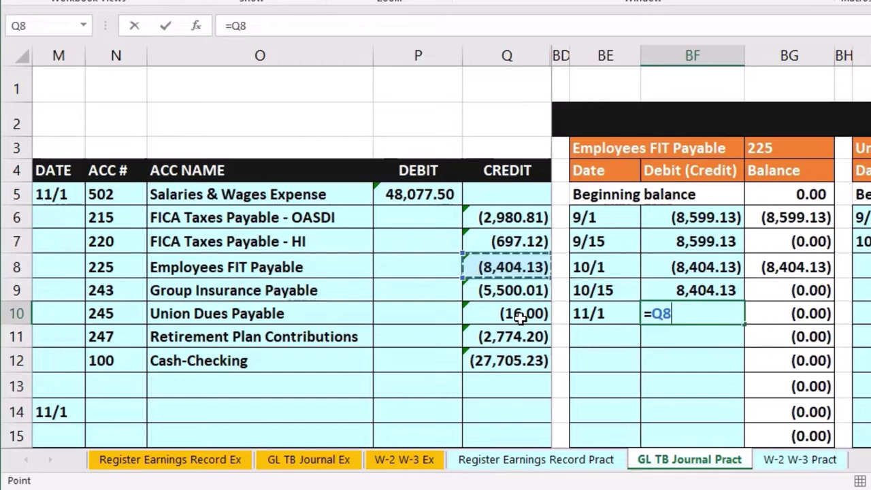
key(Return)
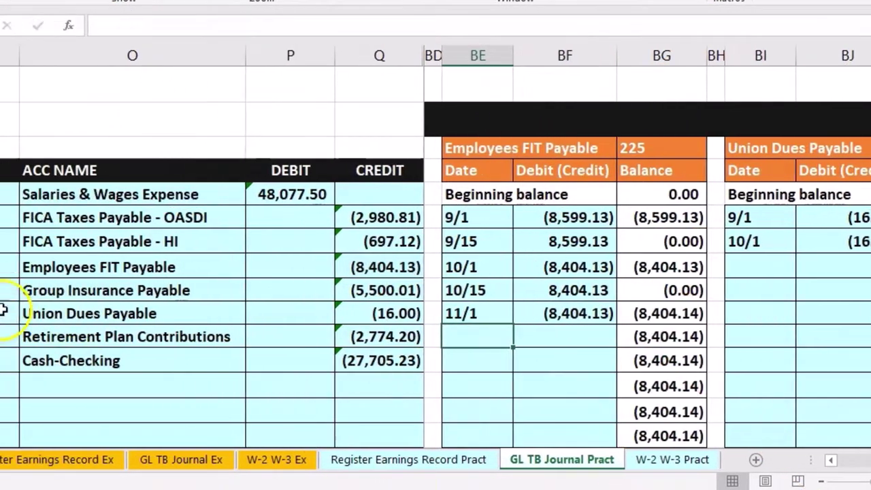
Post the Group Insurance Payable line to ledger account 243, dated 11/1 in BE23, with BF23 linked to journal credit Q9
drag(0, 291, 0, 293)
click(782, 313)
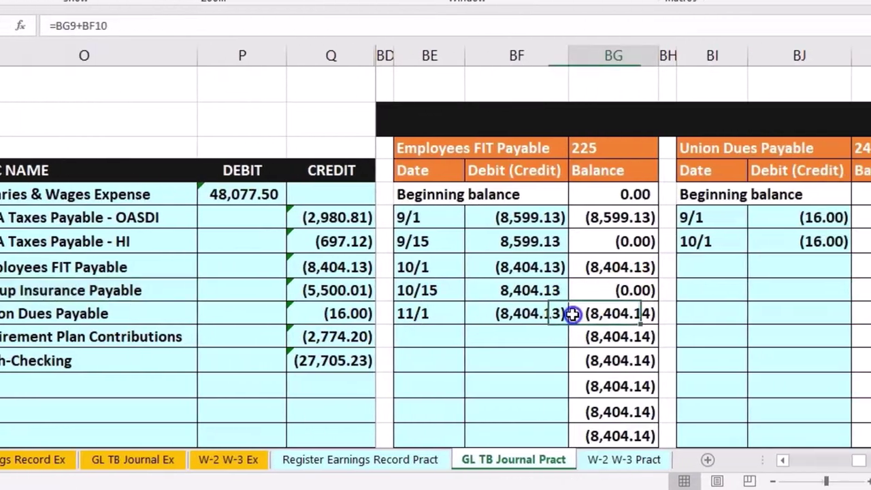
scroll(748, 310, down, 2)
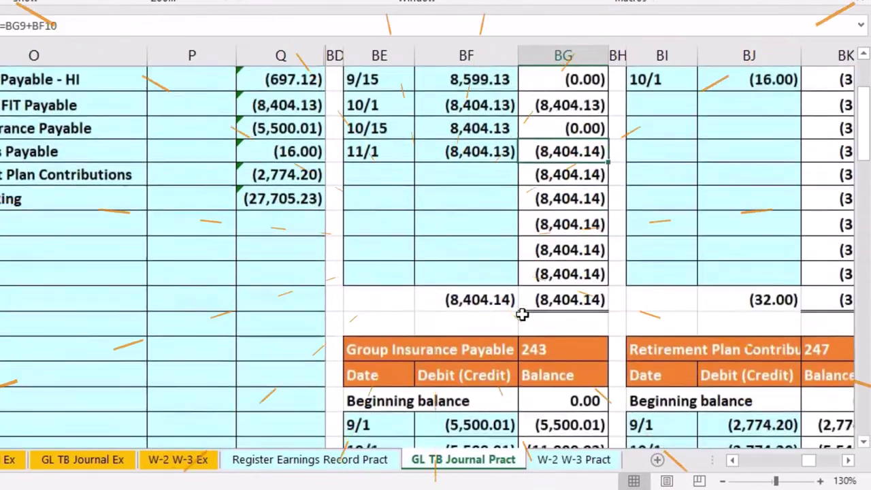
scroll(521, 313, down, 2)
click(402, 333)
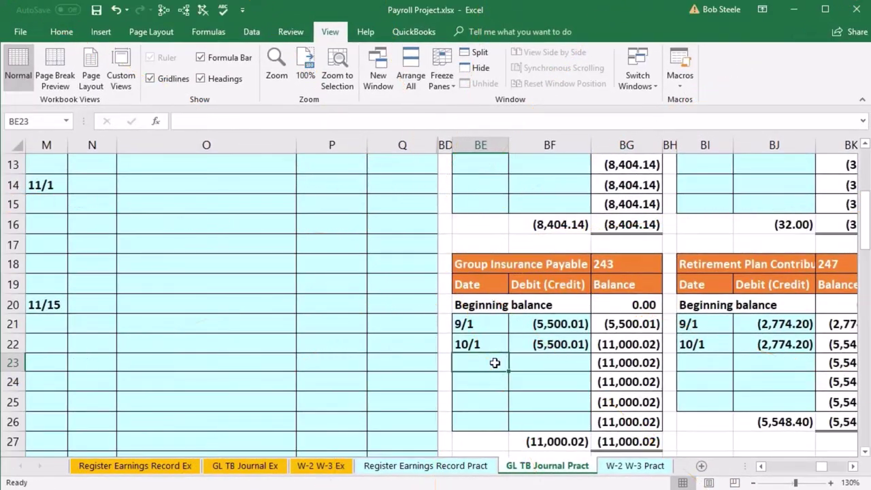
text(11/1)
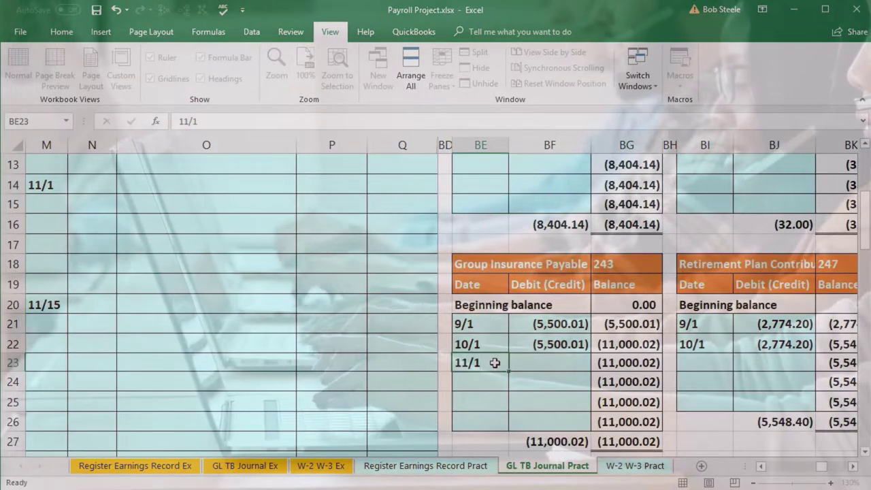
key(Tab)
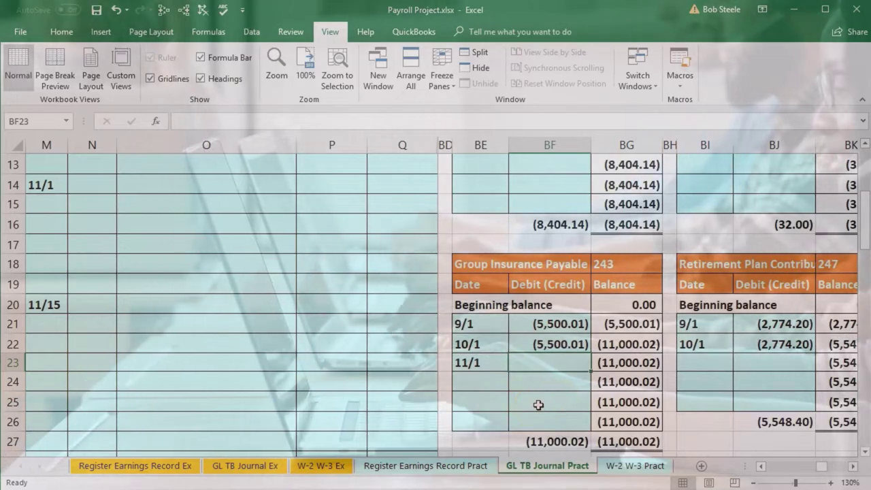
text(=)
scroll(375, 389, up, 3)
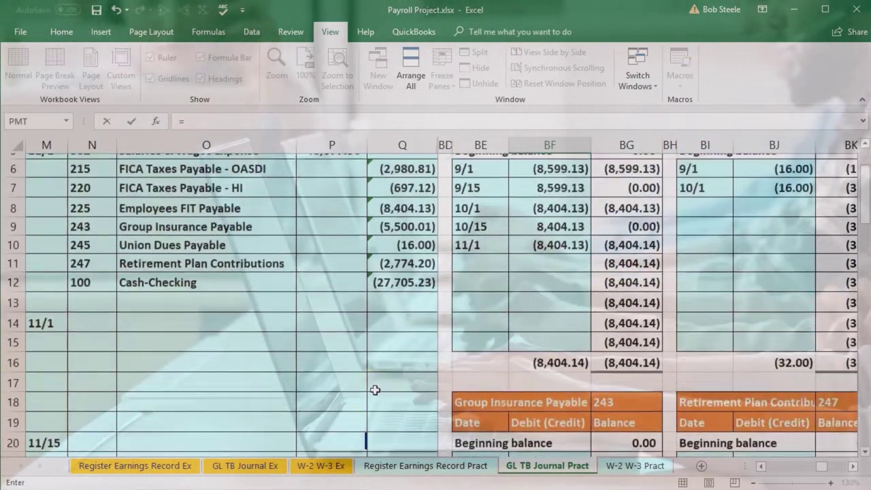
click(385, 256)
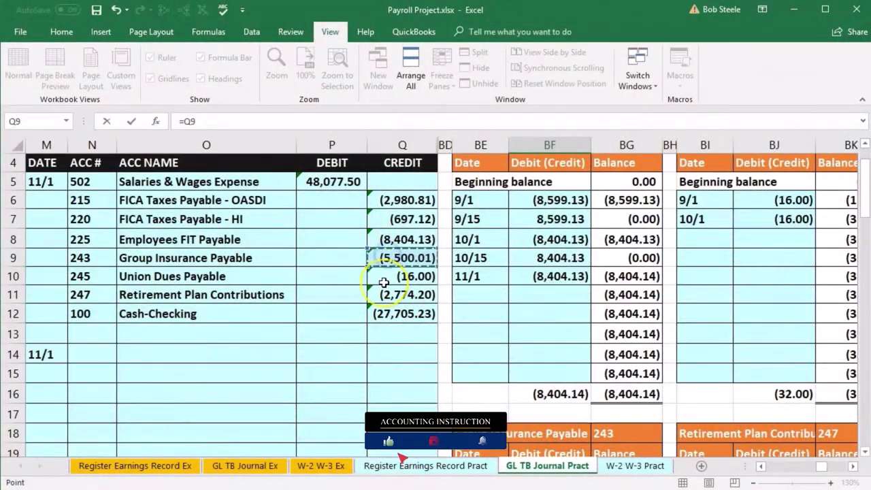
key(Return)
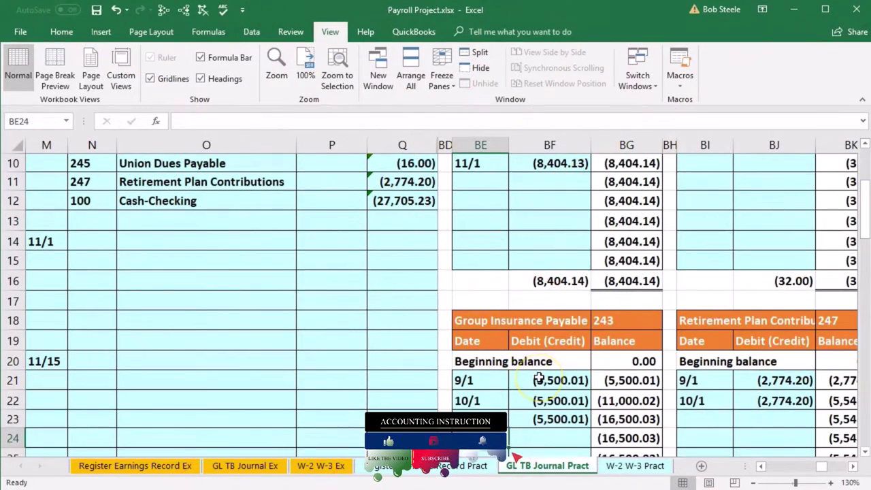
scroll(414, 395, up, 2)
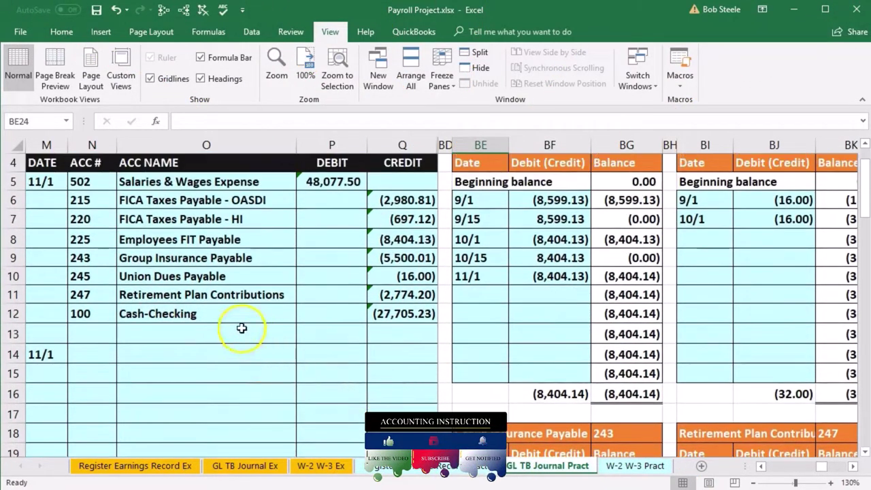
Post the Union Dues Payable line to ledger account 245, dated 11/1 in BI8, with BJ8 linked to journal credit Q10
drag(116, 276, 129, 279)
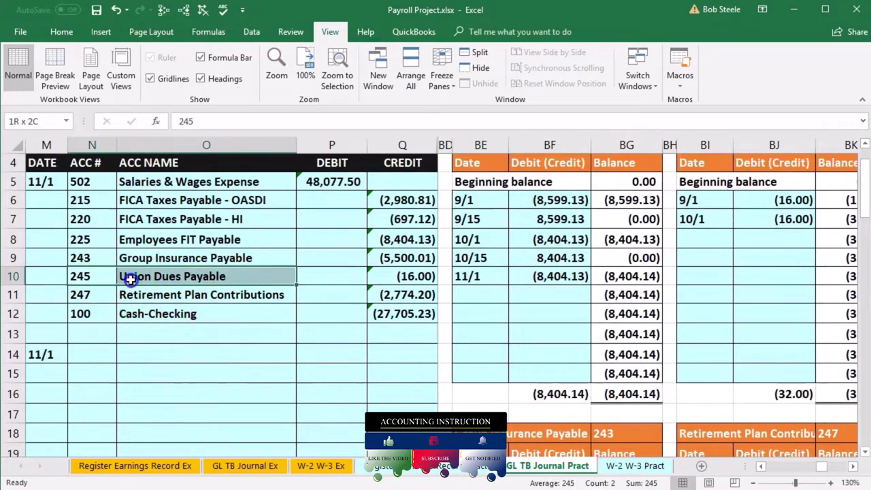
scroll(684, 376, up, 1)
click(723, 326)
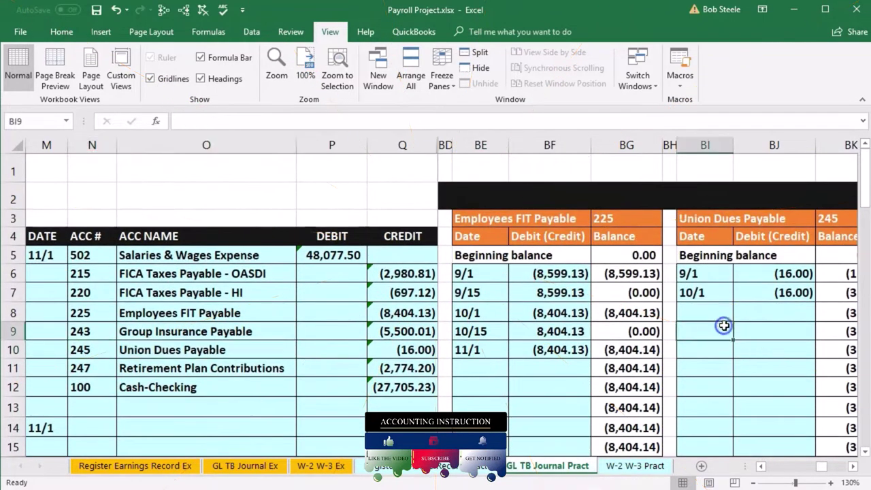
key(Right)
key(Right)
key(Right)
key(Right)
key(Right)
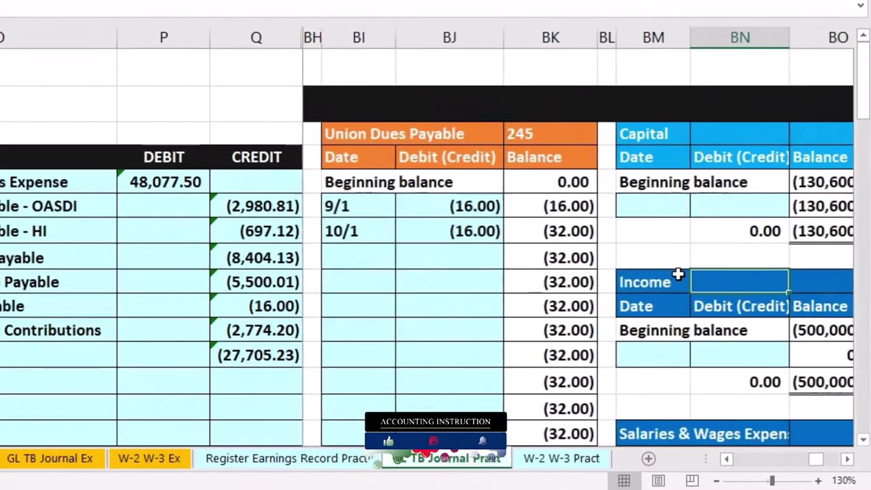
click(360, 253)
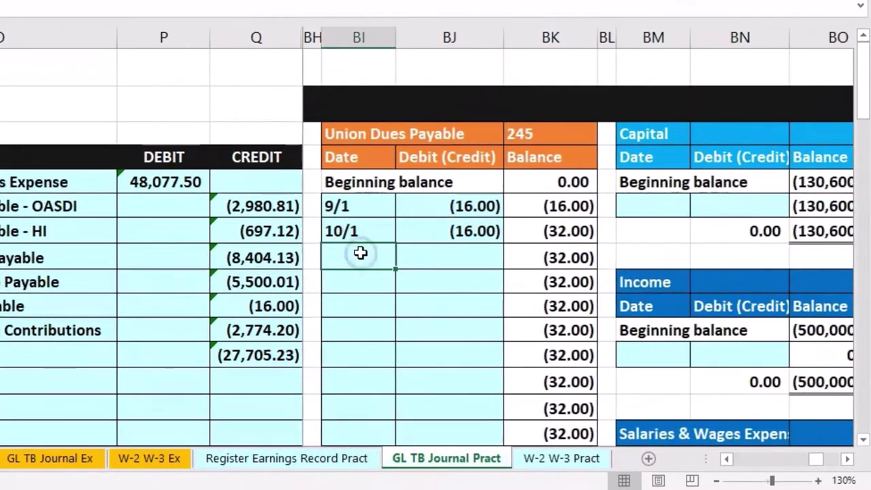
key(Tab)
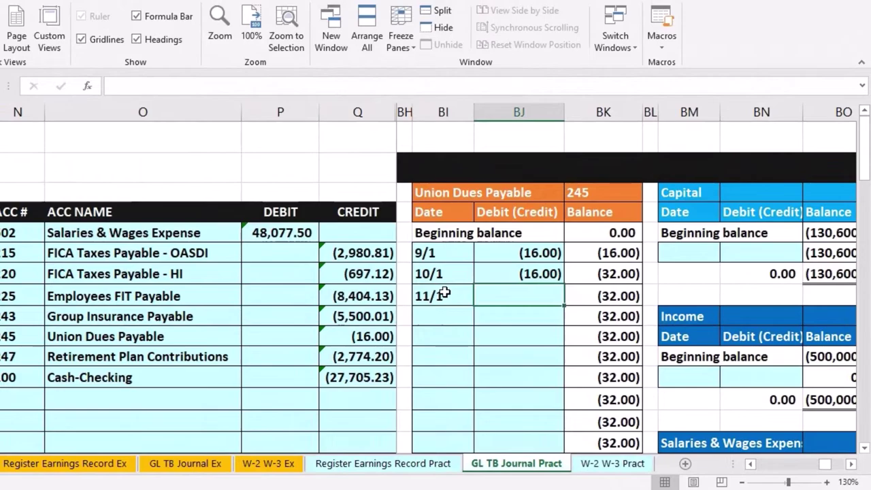
text(=)
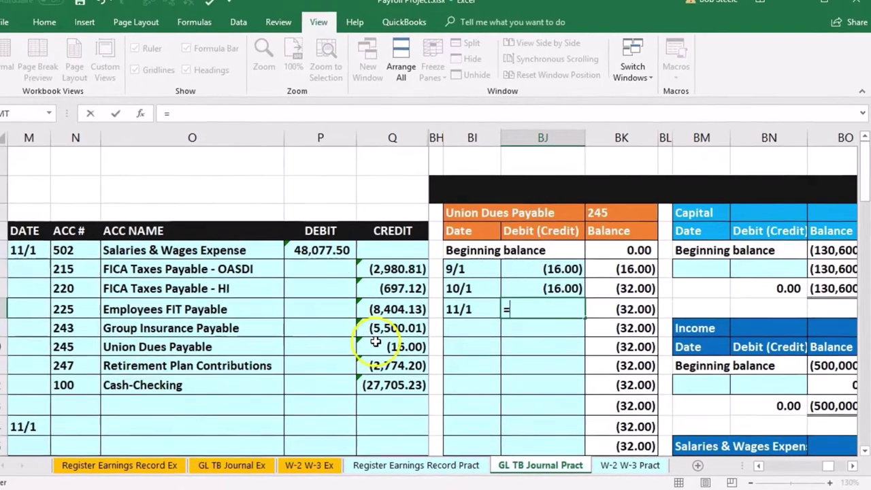
click(343, 334)
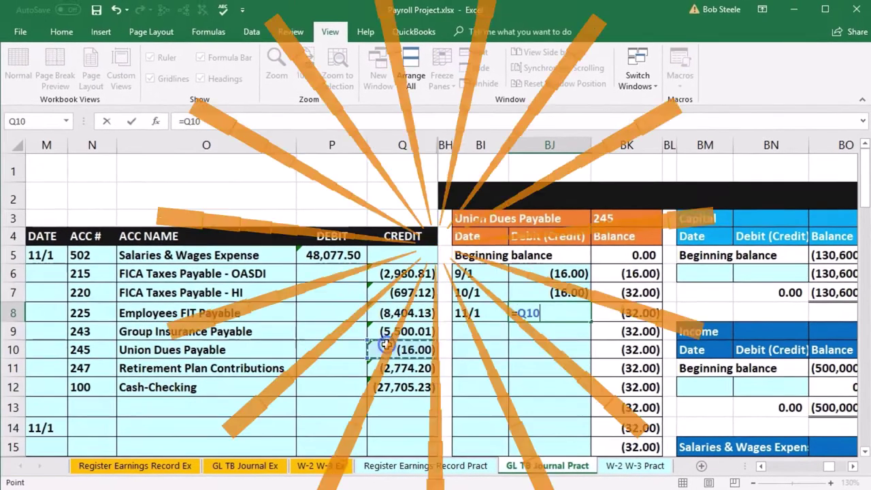
key(Return)
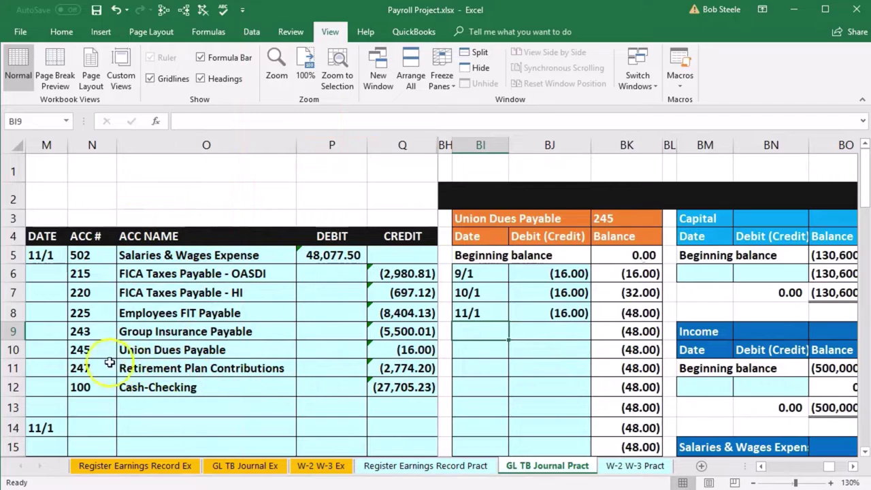
Post the Retirement Plan Contributions line to ledger account 247, dated 11/1 in BI23, with BJ23 linked to journal credit Q11
drag(99, 365, 116, 365)
scroll(505, 379, down, 2)
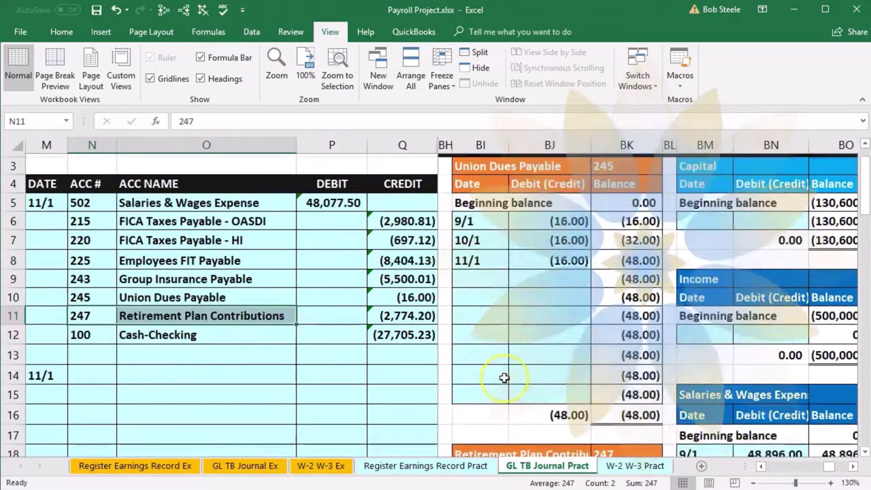
scroll(504, 378, down, 1)
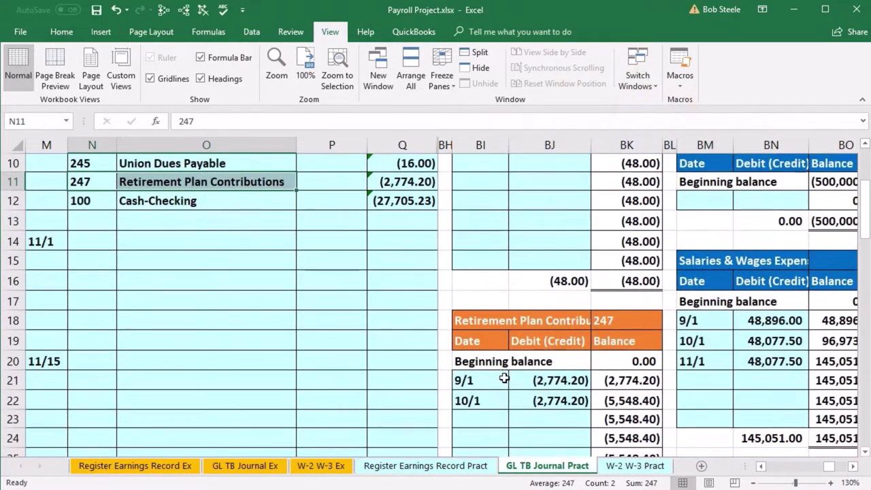
click(483, 415)
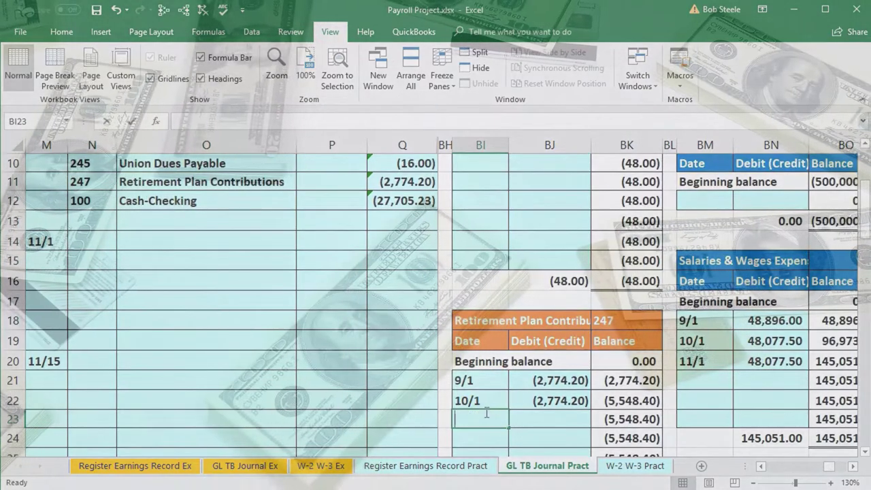
text(11/1)
key(Tab)
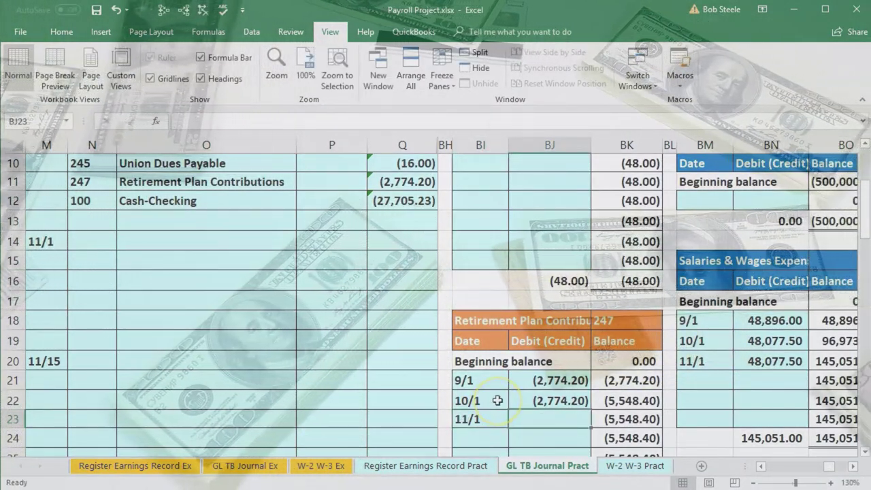
text(=)
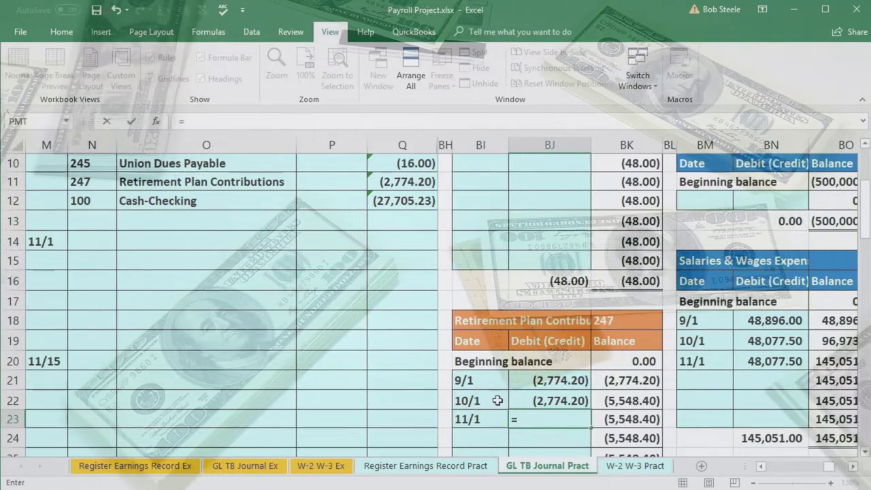
click(402, 181)
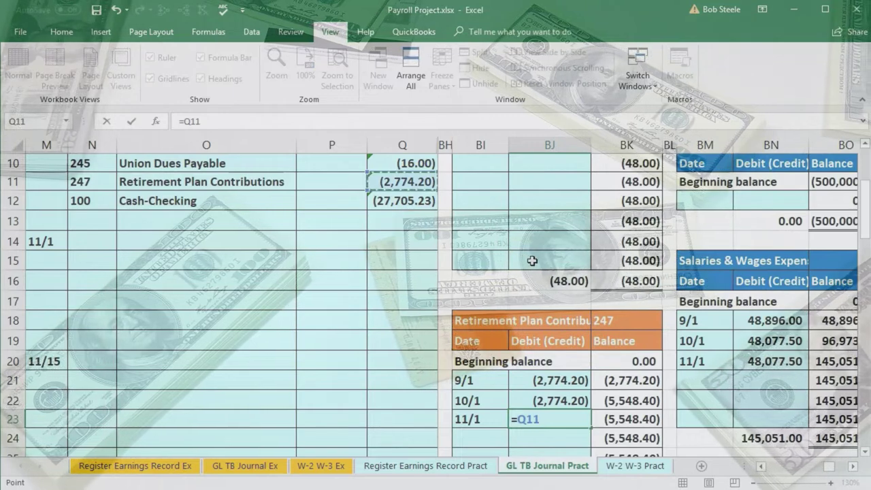
key(Return)
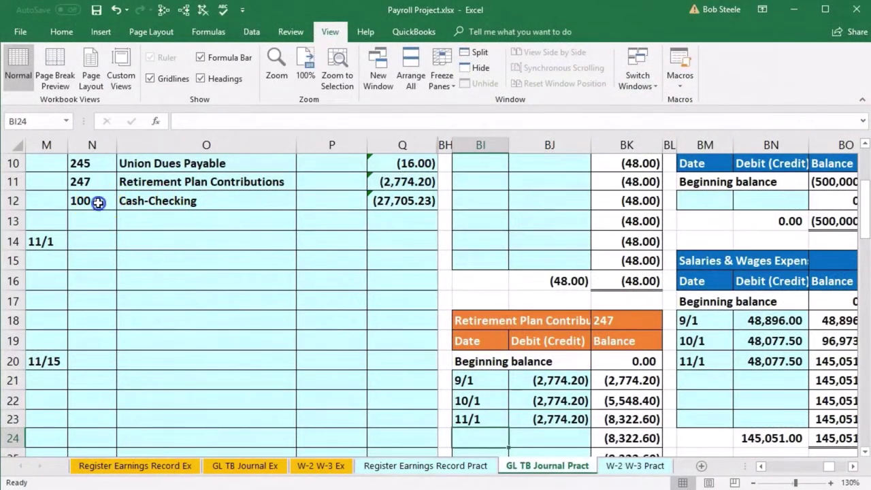
Post the Cash-Checking line to ledger account 100, dated 11/1 in AK10, with AL10 linked to journal credit Q12
drag(99, 203, 128, 204)
scroll(129, 204, up, 3)
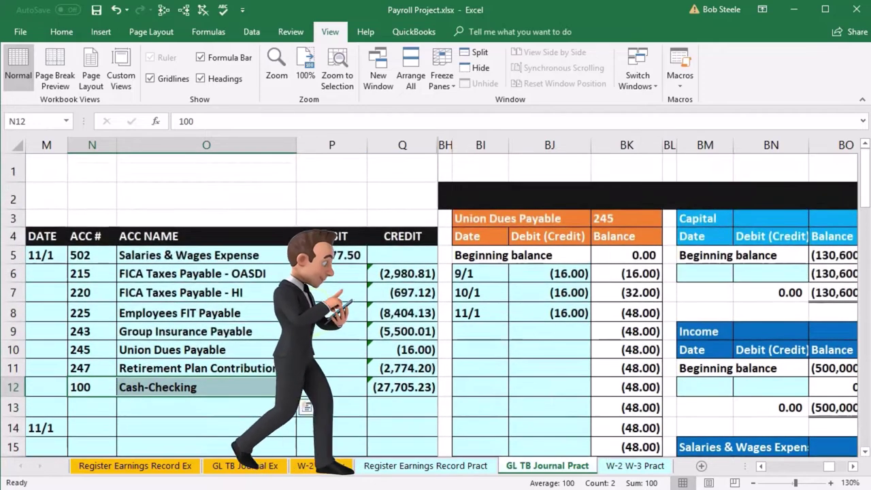
click(425, 318)
key(ctrl+Right)
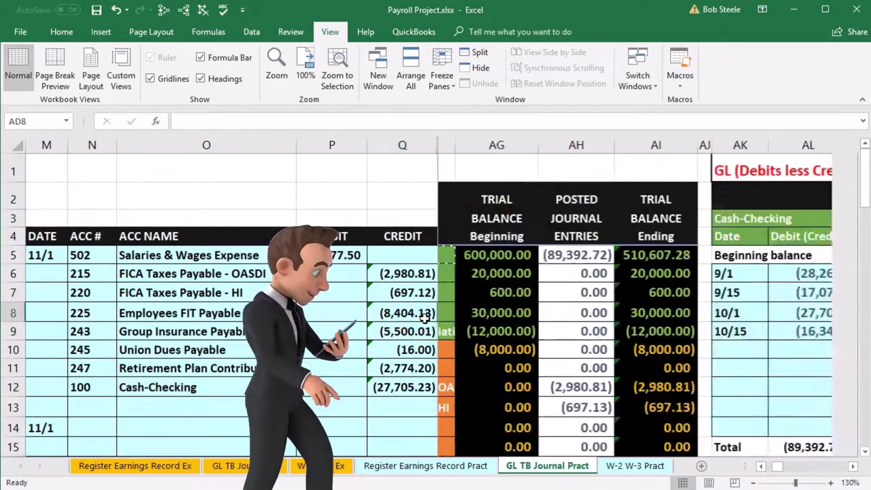
key(Right)
key(Right)
key(Right)
key(Right)
key(Right)
key(Right)
key(Right)
key(Right)
key(Right)
key(Right)
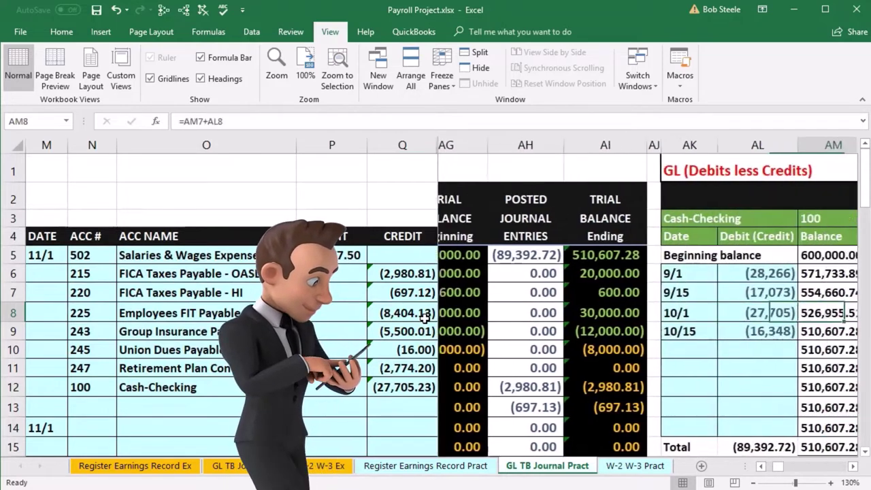
key(Down)
key(Down)
key(Left)
key(Left)
key(Left)
key(Left)
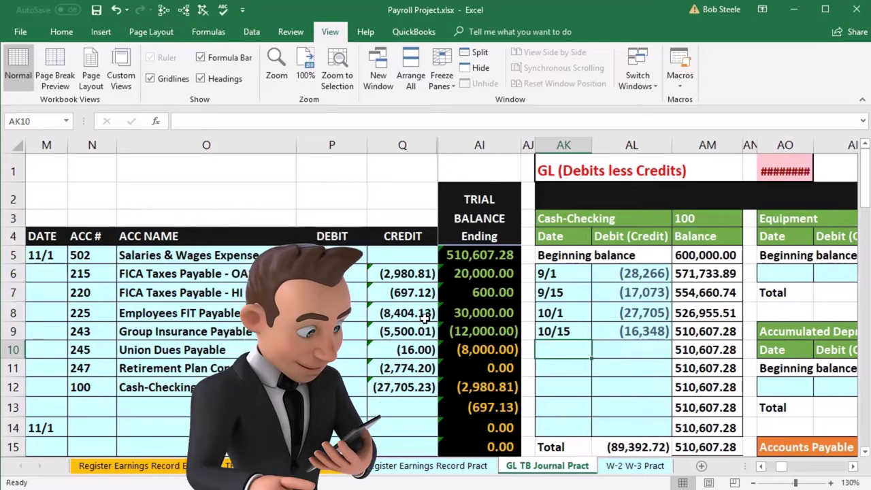
text(11/)
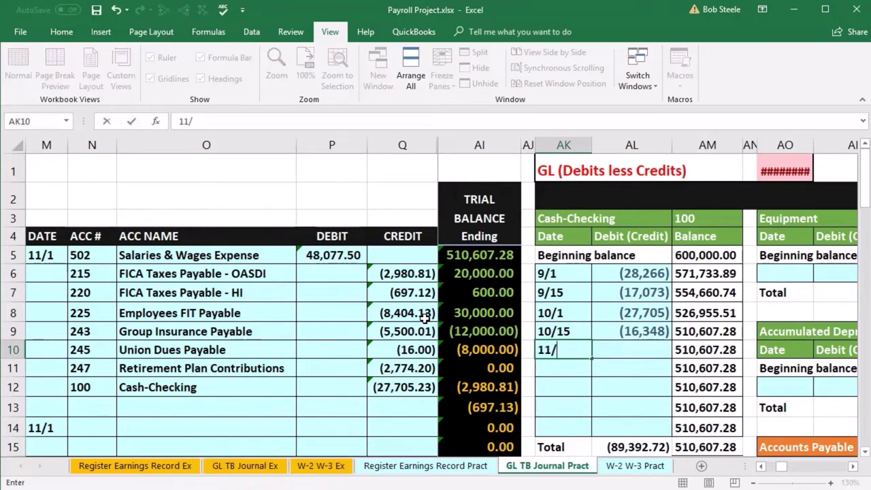
key(Tab)
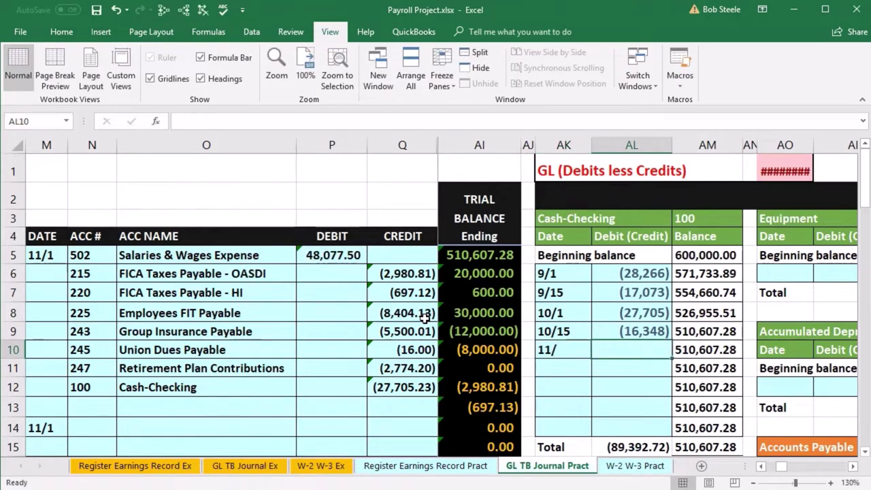
double_click(583, 347)
text(1)
key(Tab)
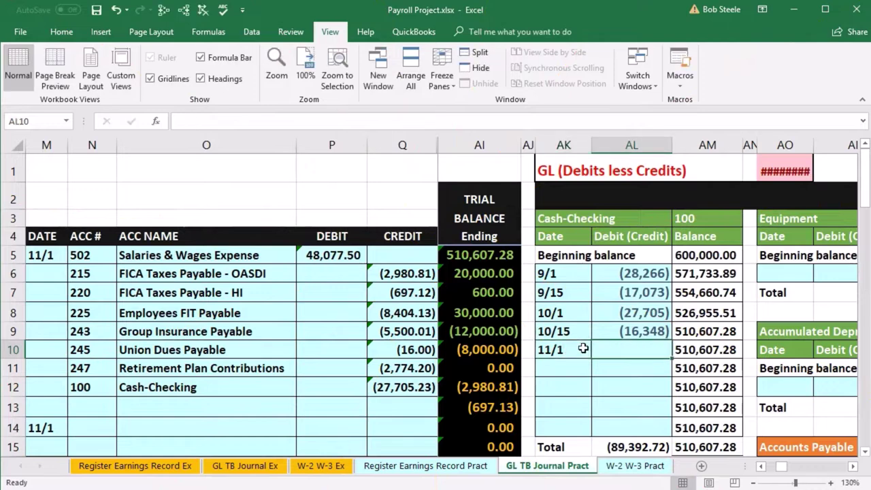
text(=)
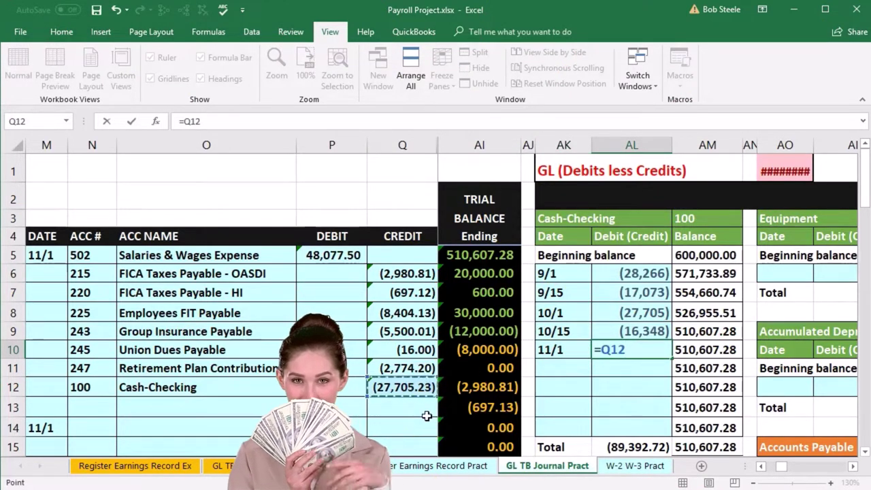
key(Return)
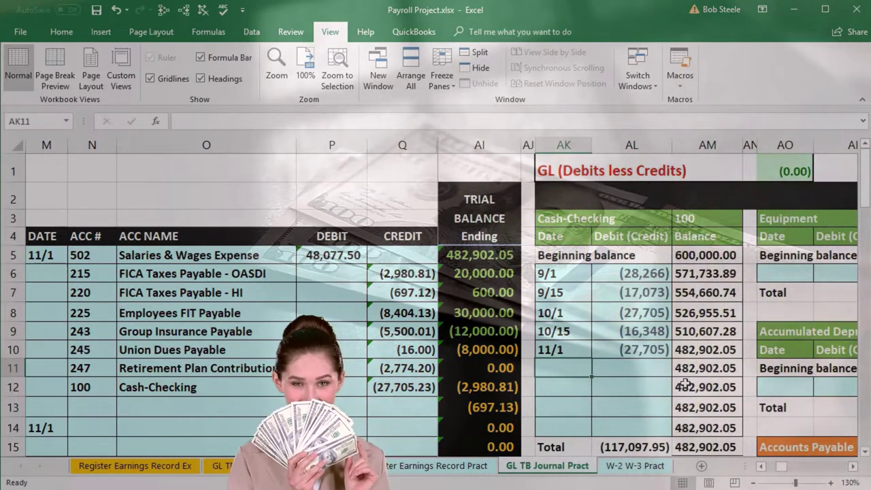
Widen the trial balance's Posted Journal Entries column AH enough to show the full Cash-Checking amount
key(Left)
key(Left)
key(Left)
key(Left)
key(Left)
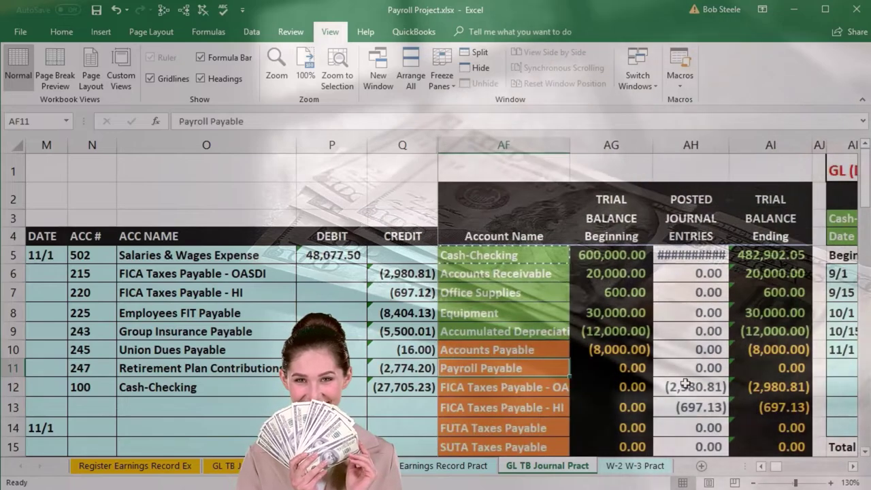
drag(731, 141, 736, 140)
Review the trial balance's ending balances from Cash-Checking down through the liabilities and expenses to the column total and net income
click(778, 255)
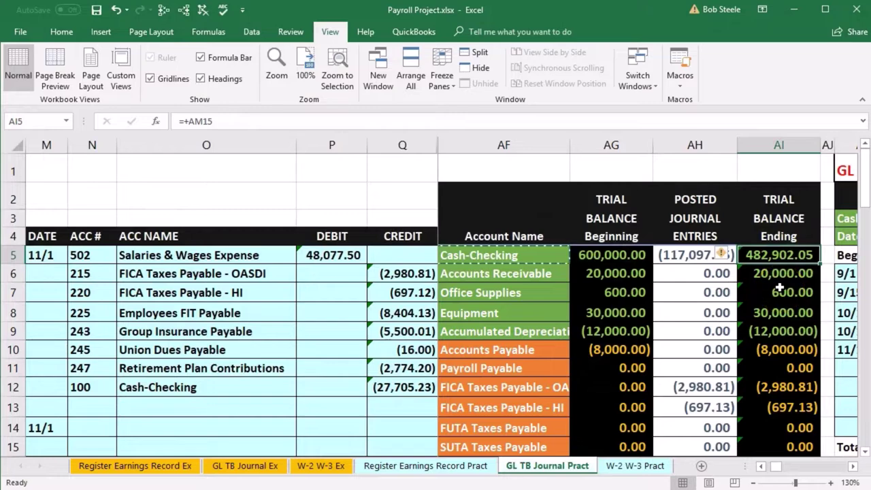
scroll(764, 318, down, 2)
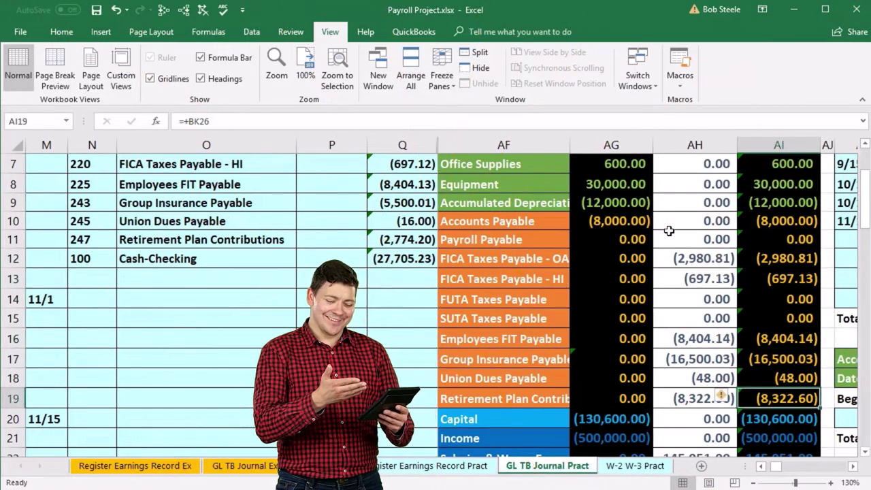
key(Down)
key(Down)
key(Down)
key(Down)
key(Down)
key(Down)
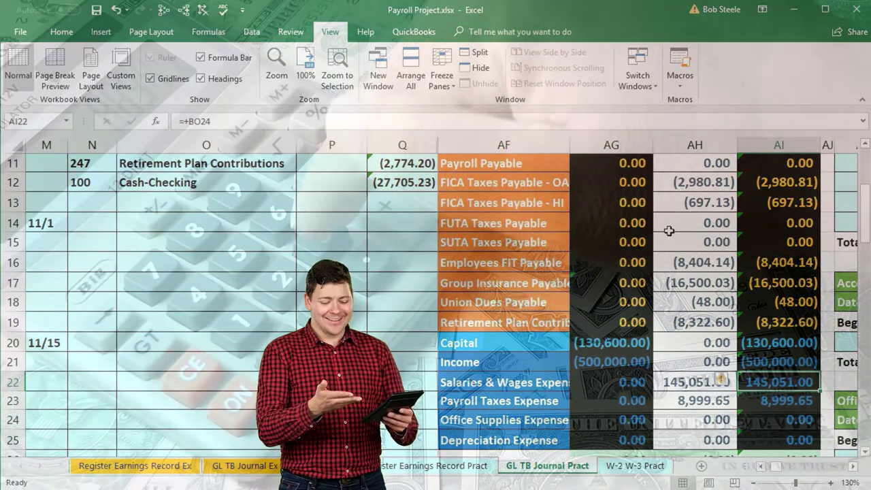
key(Down)
key(Down)
key(Down)
key(Down)
key(Down)
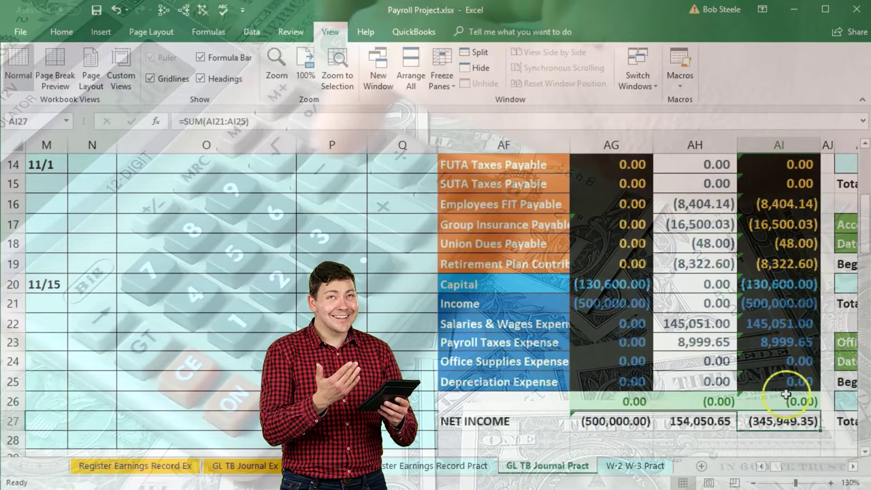
double_click(784, 400)
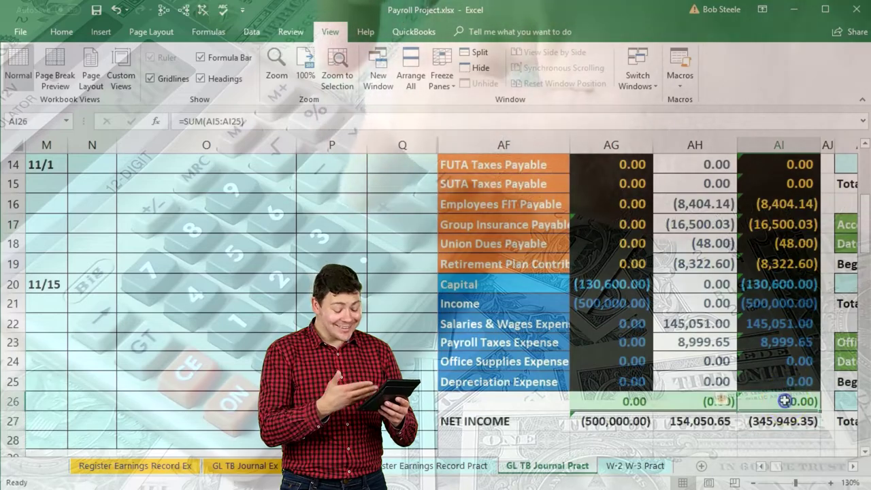
key(Return)
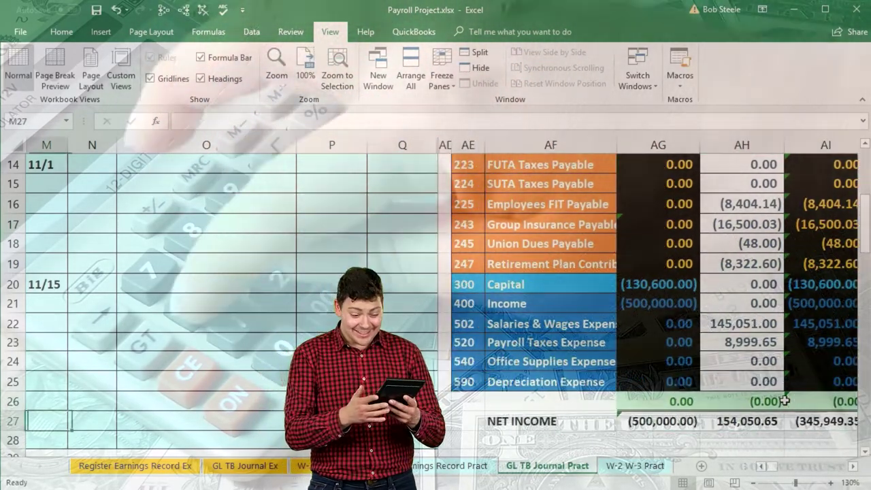
scroll(785, 401, up, 2)
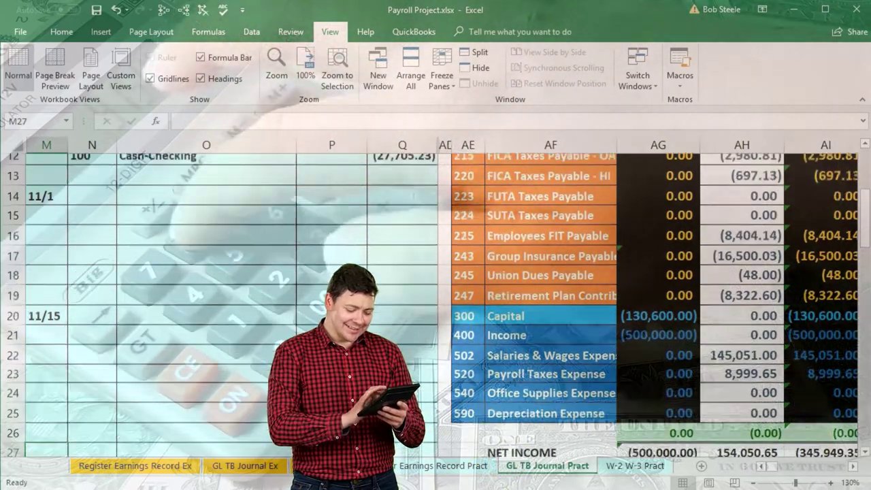
scroll(304, 377, up, 1)
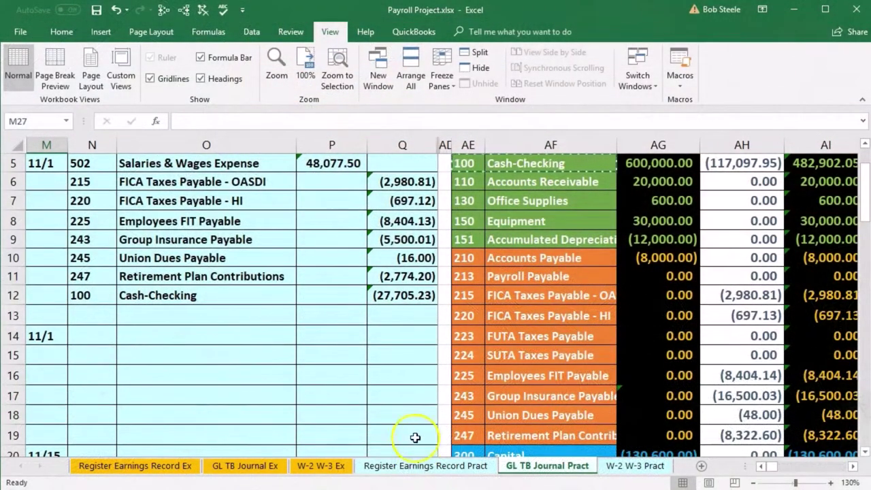
Examine the October employer taxes for OASDI, HI, FUTA and SUTA on the Register Earnings Record Pract sheet
click(422, 467)
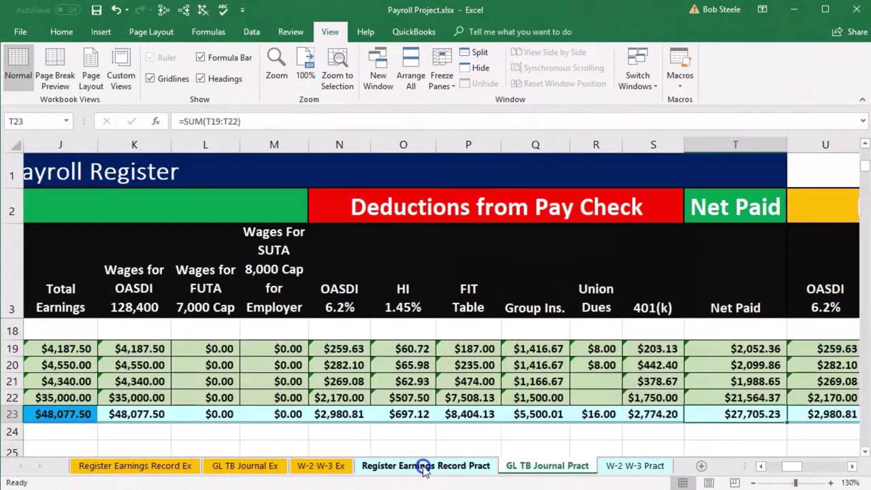
click(651, 364)
key(Right)
key(Right)
key(Right)
key(Right)
key(Right)
key(Right)
key(Right)
key(Right)
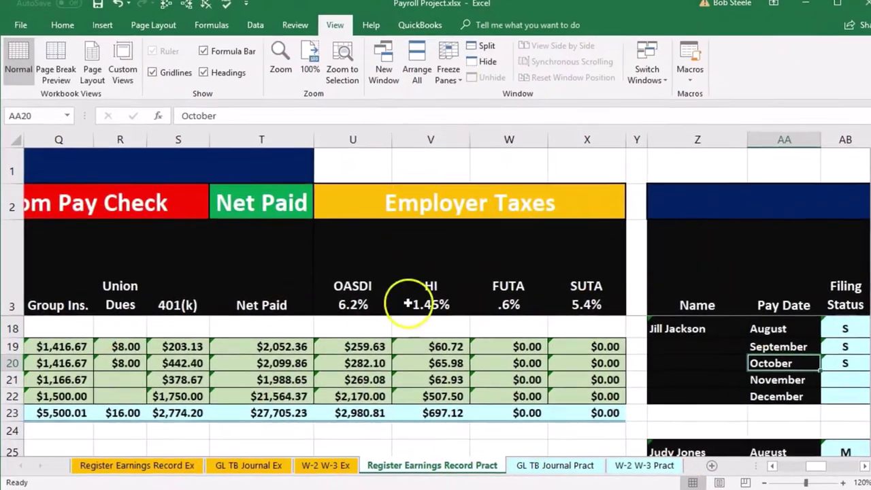
click(378, 295)
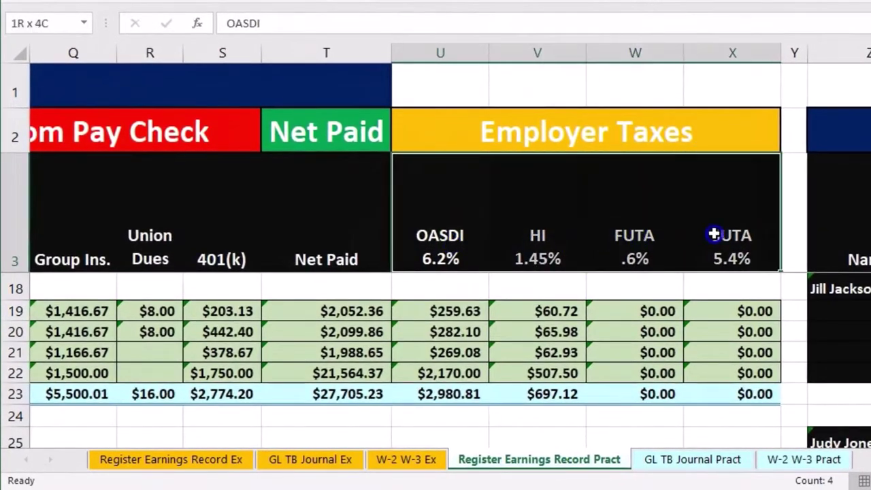
Review the OASDI, HI, FUTA and SUTA employer tax columns in the payroll register
click(458, 210)
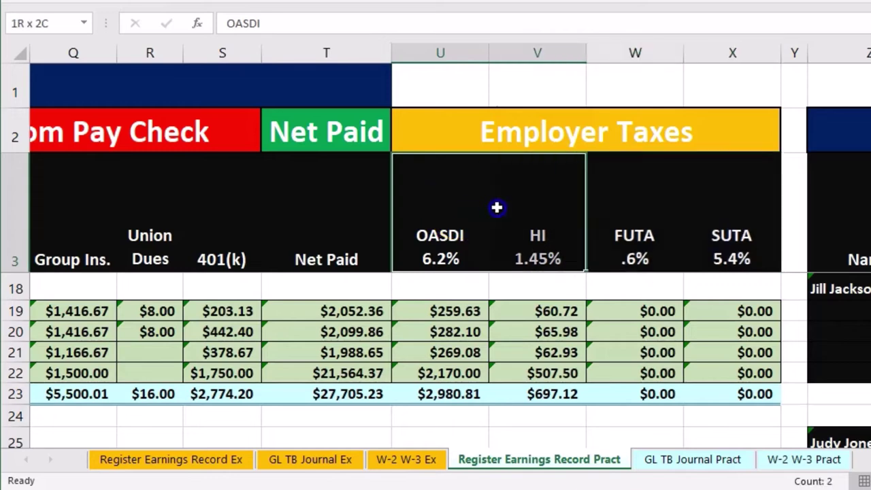
drag(496, 207, 496, 208)
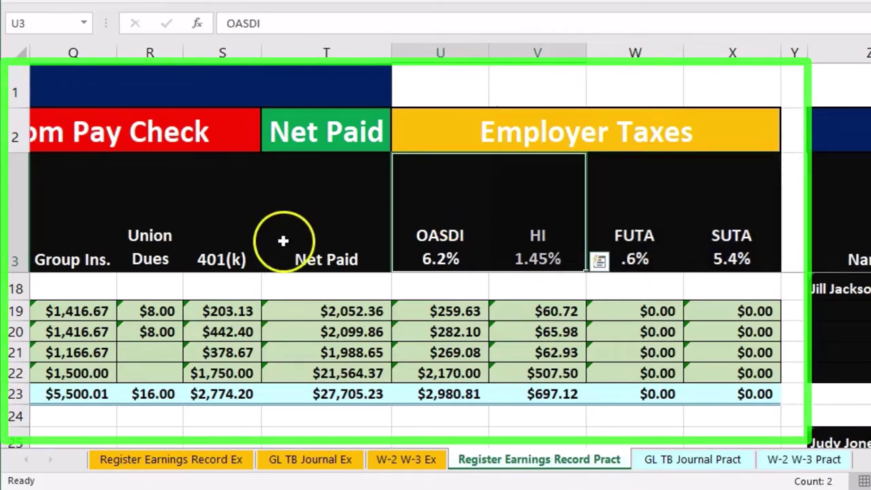
drag(632, 193, 689, 192)
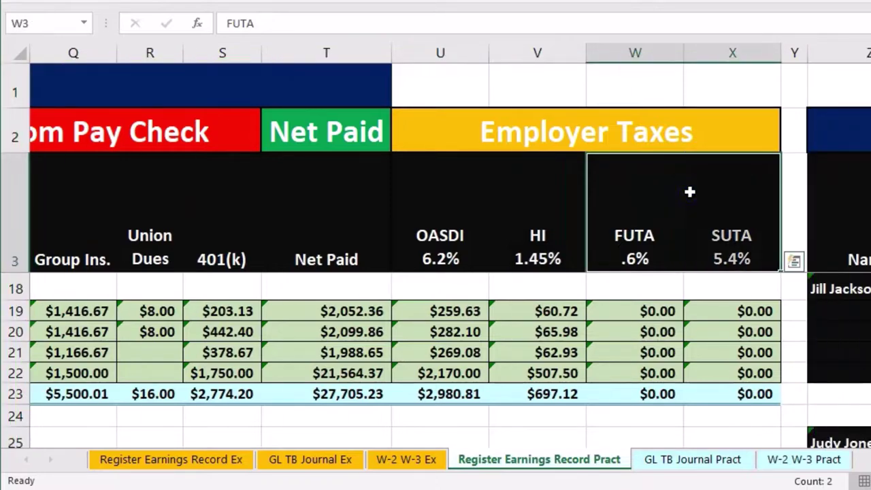
click(445, 332)
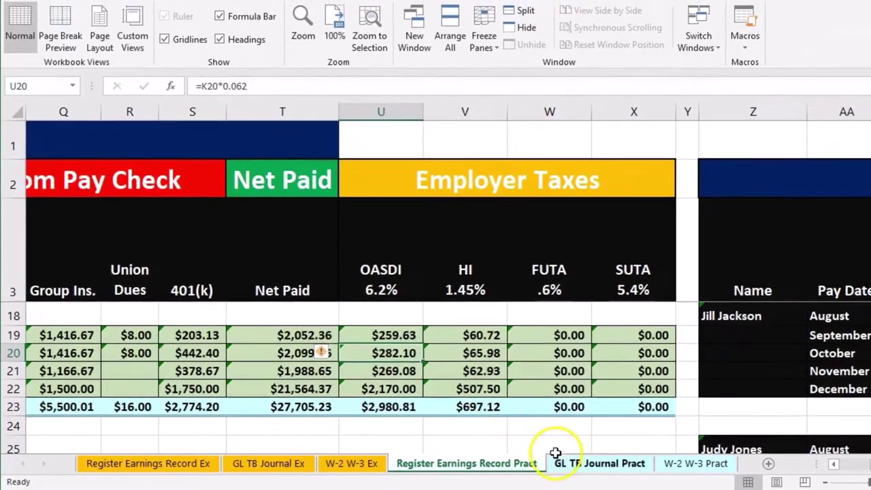
On the GL TB Journal Pract sheet, copy accounts 215, 220, 223 and 224 with their names and paste them as values starting at N15
click(568, 463)
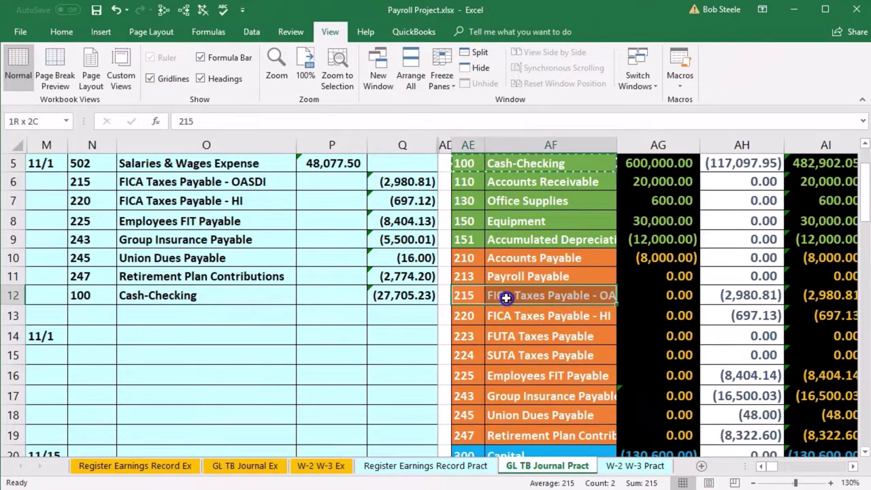
drag(506, 297, 546, 354)
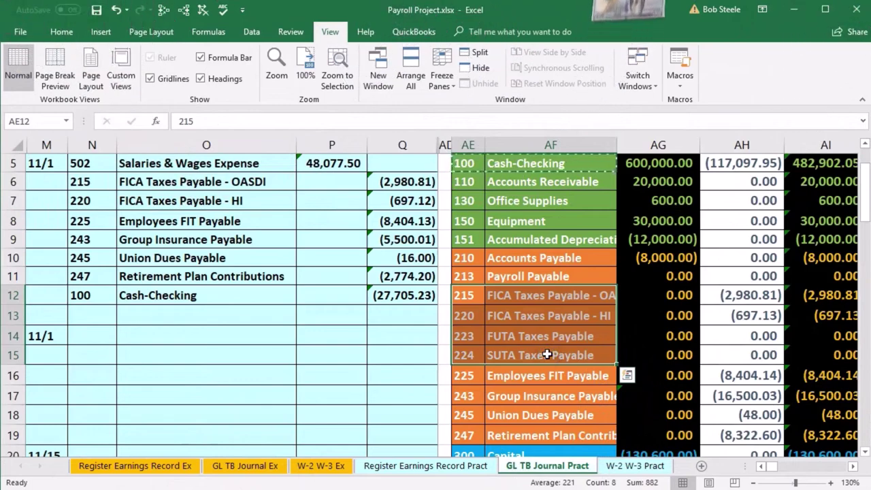
right_click(547, 355)
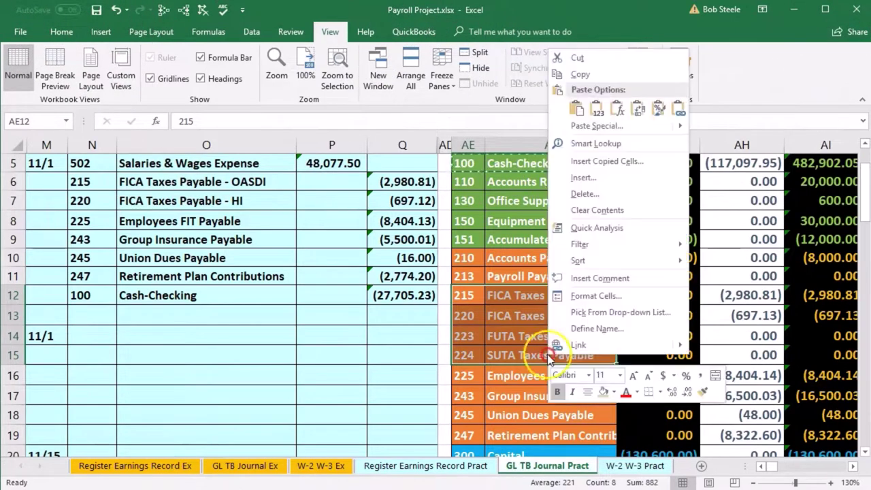
click(564, 74)
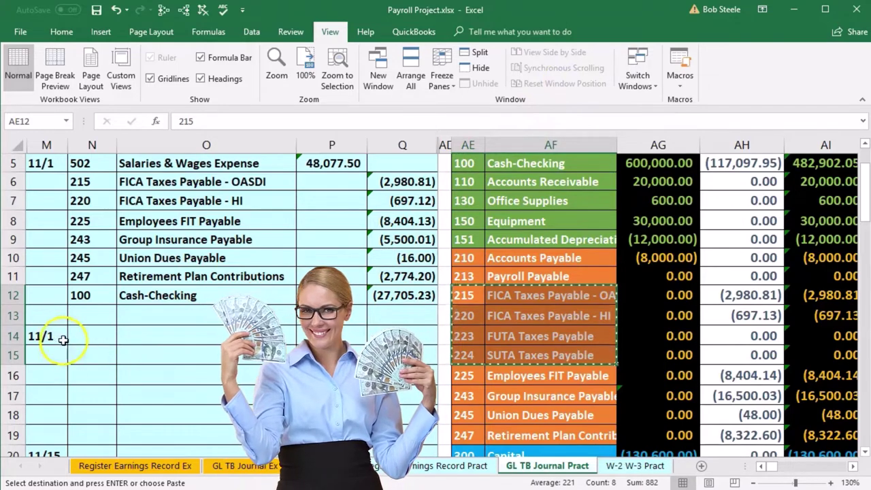
click(85, 354)
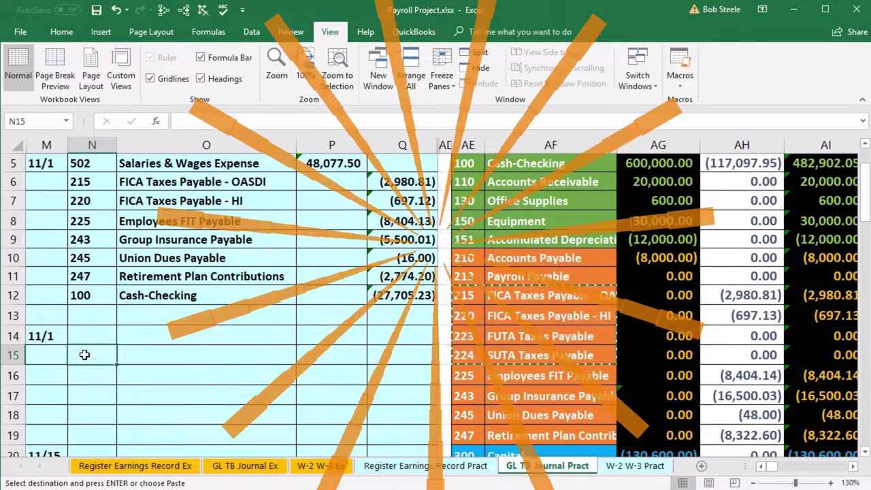
right_click(84, 355)
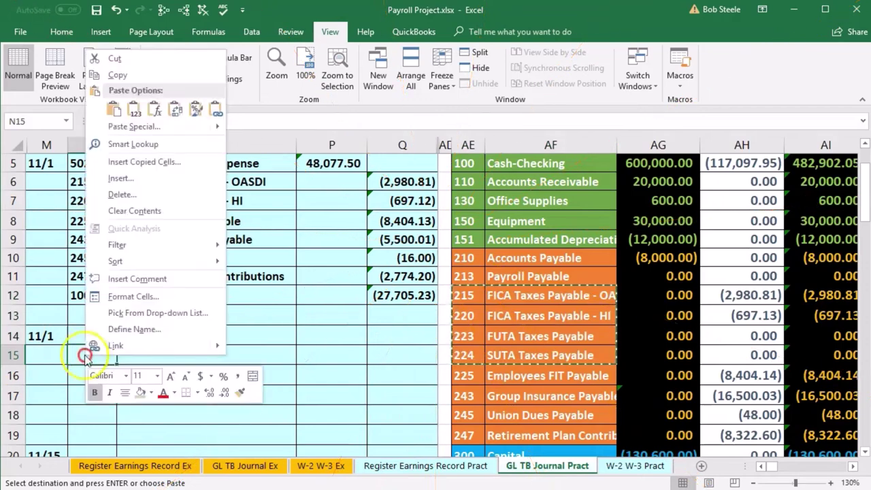
click(141, 116)
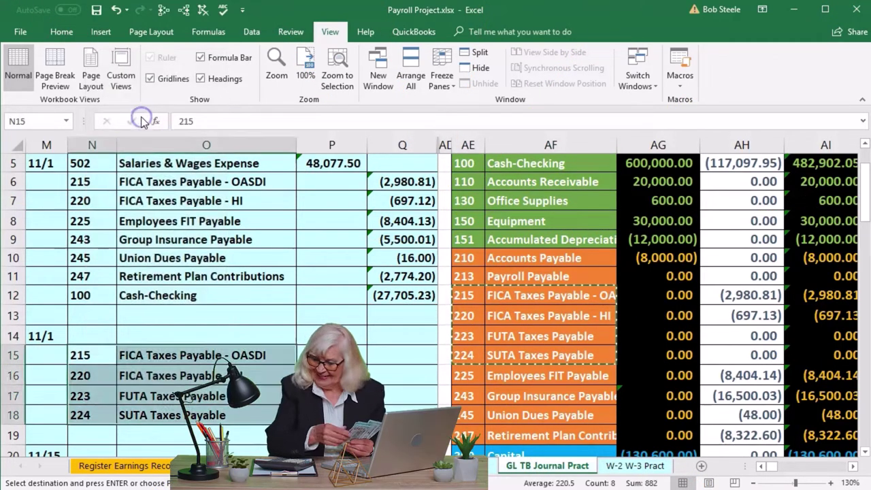
Copy account 520 Payroll Taxes Expense from the trial balance and paste it as values into N14 beside the second 11/1 date
drag(96, 336, 123, 337)
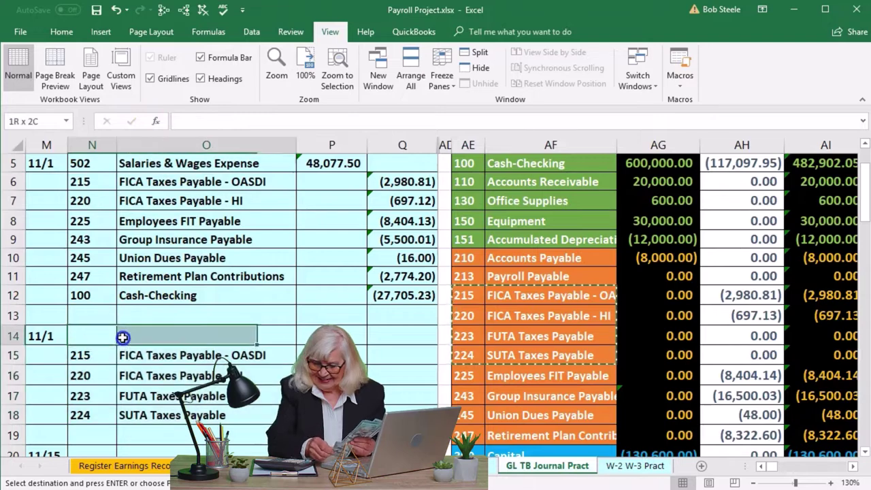
click(533, 390)
scroll(533, 389, down, 2)
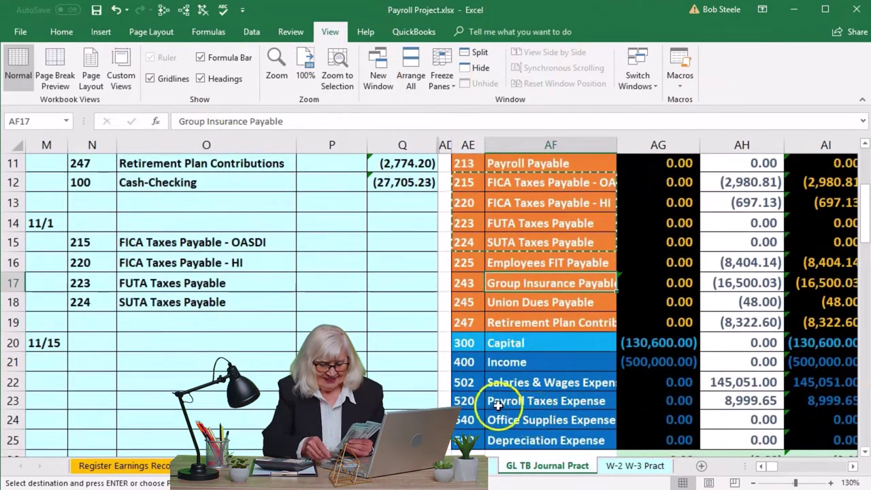
drag(473, 402, 495, 401)
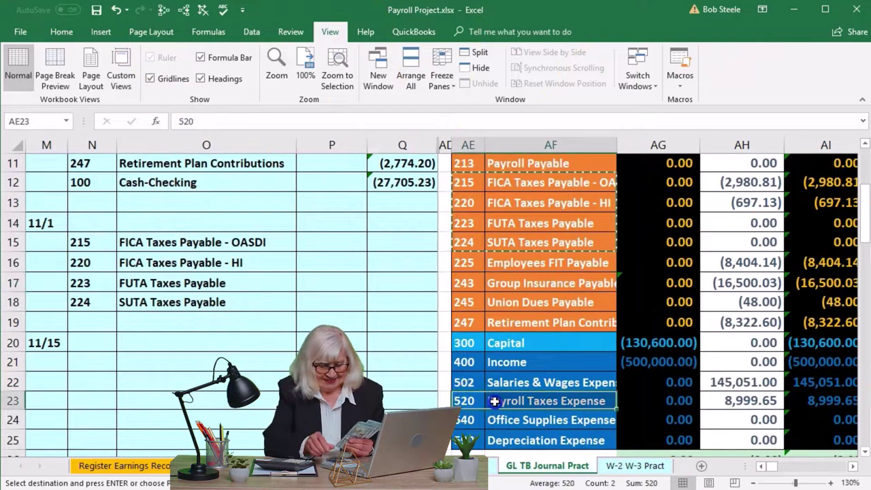
right_click(497, 407)
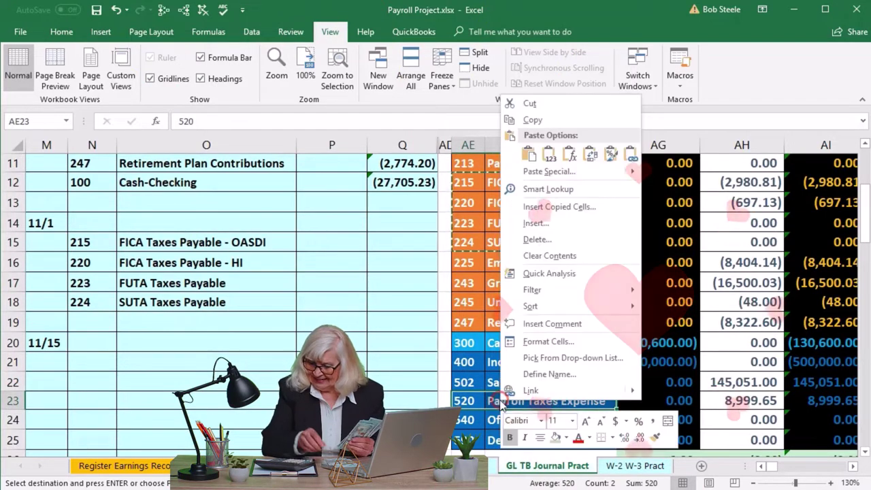
click(531, 120)
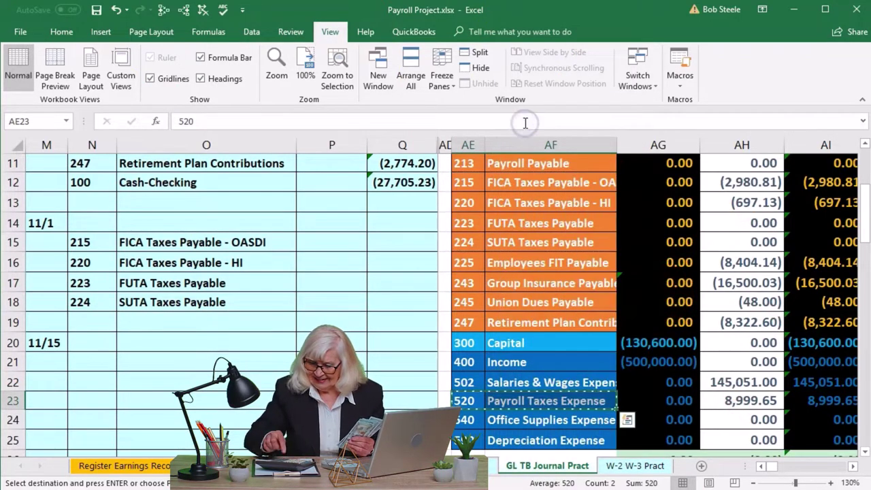
click(98, 224)
right_click(98, 224)
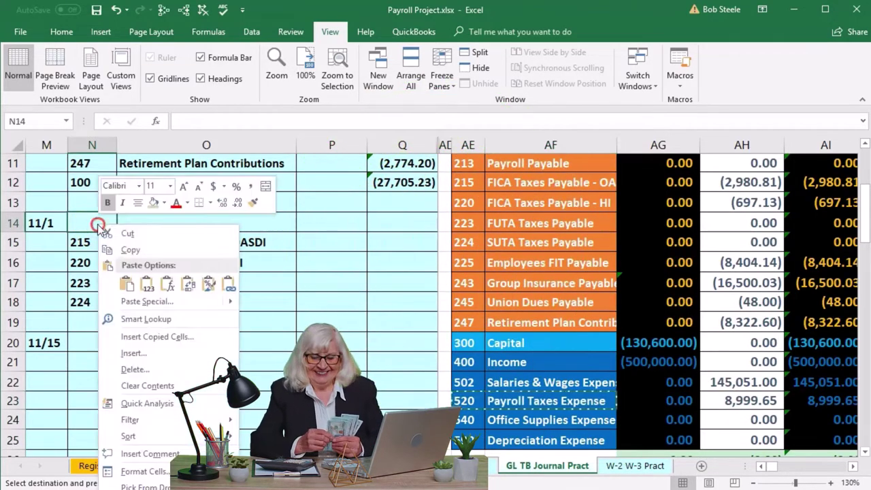
click(145, 284)
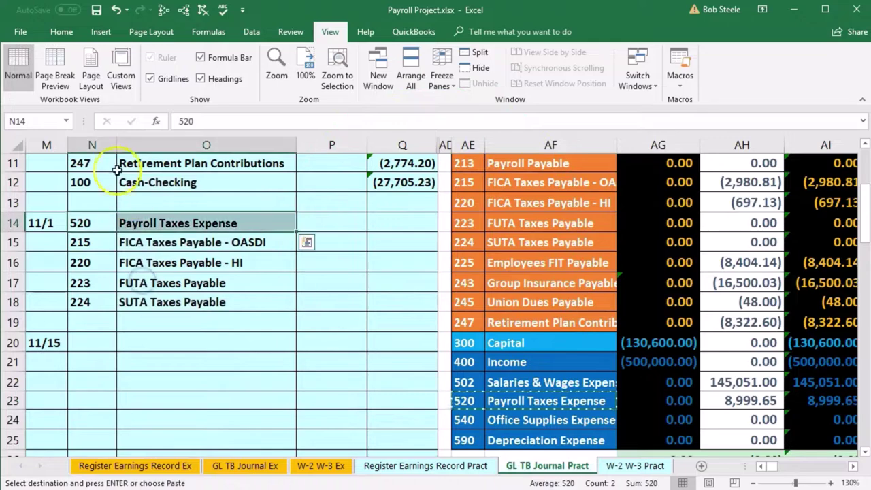
Narrow the journal's account number column N
drag(114, 142, 99, 143)
click(222, 311)
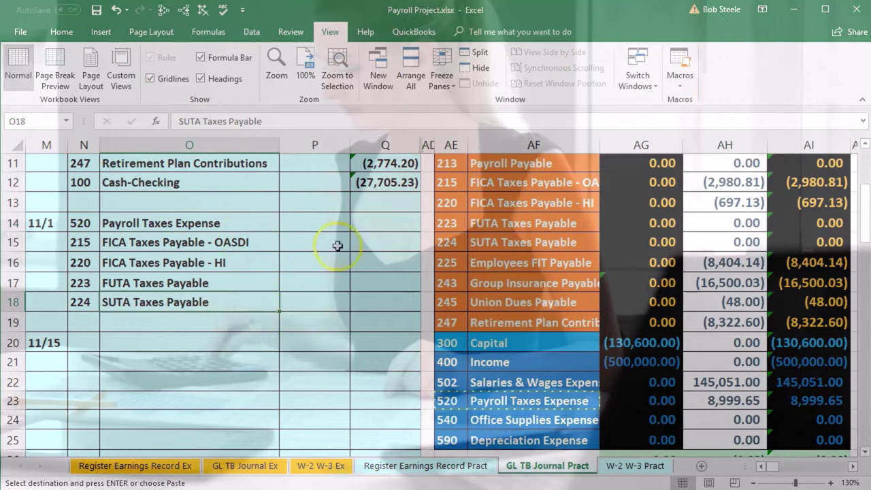
drag(371, 242, 375, 304)
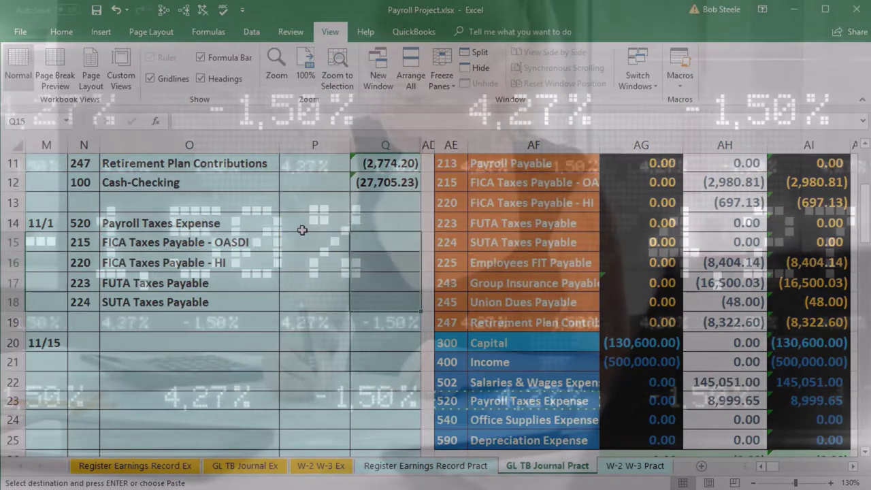
Credit FICA Taxes Payable - OASDI in Q15 with the negative of the register's OASDI employer tax total in U23
click(373, 242)
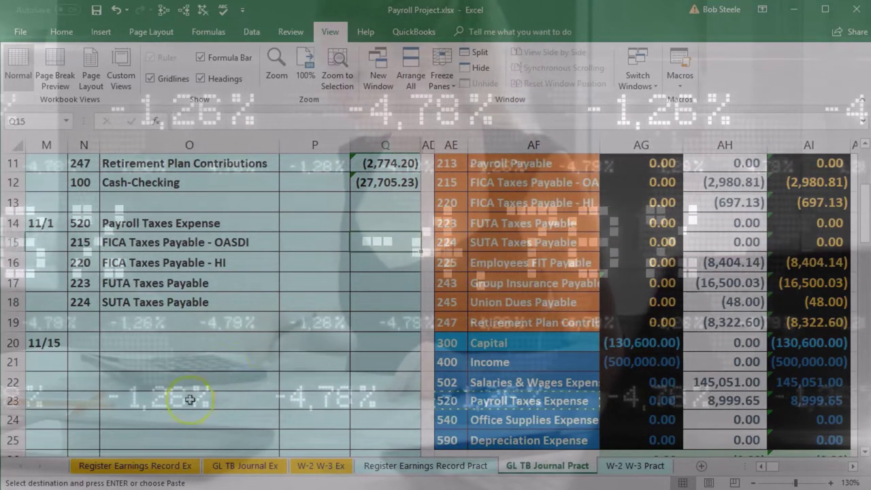
key(Escape)
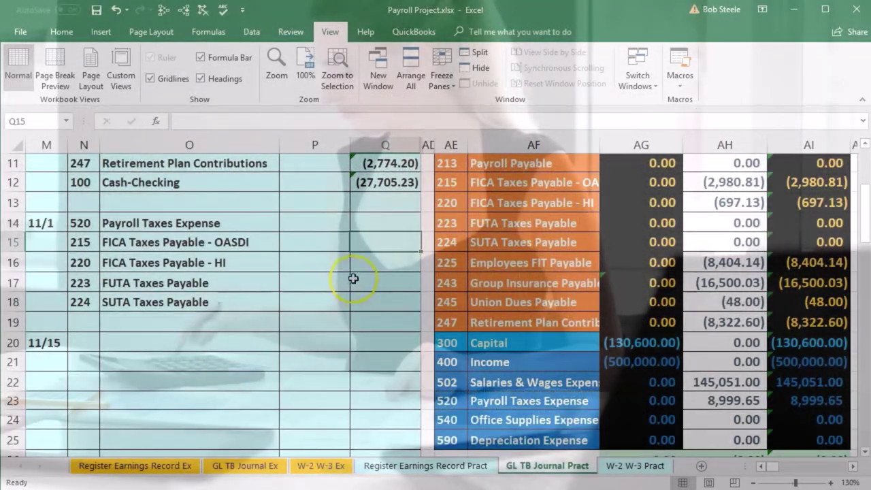
text(-)
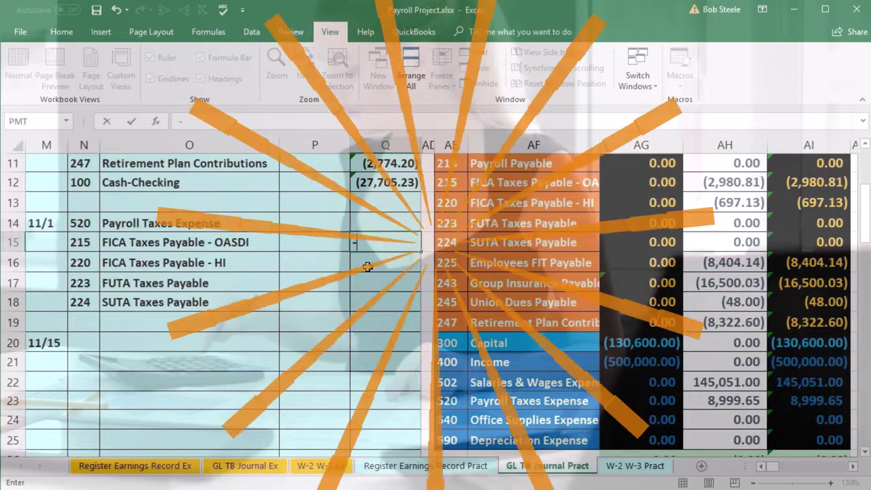
click(413, 467)
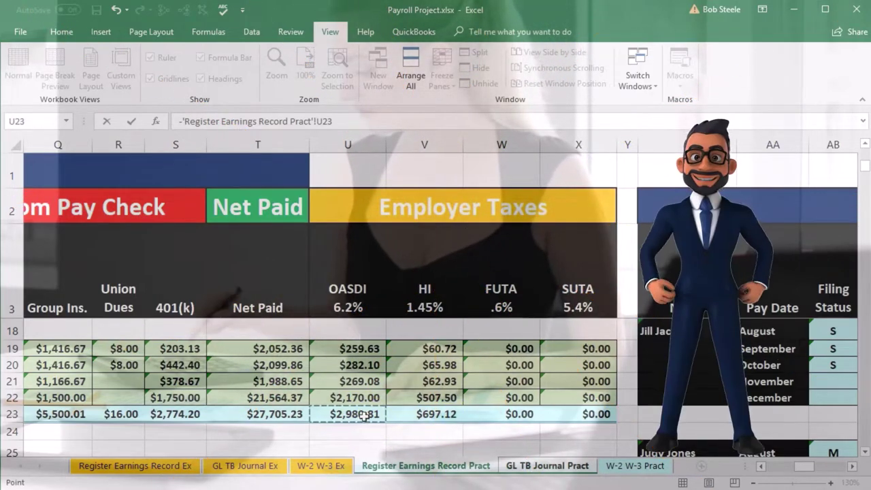
key(Return)
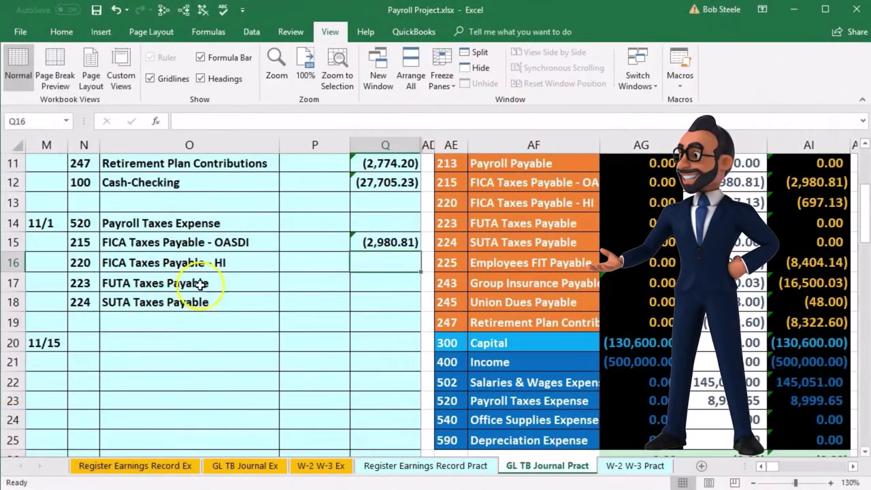
Credit FICA Taxes Payable - HI in Q16 with the negative of the register's HI employer tax total in V23
text(-)
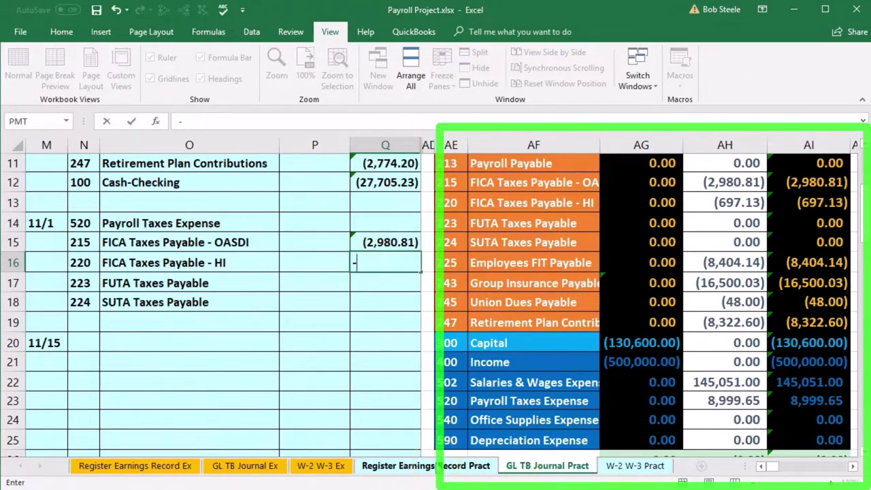
click(428, 466)
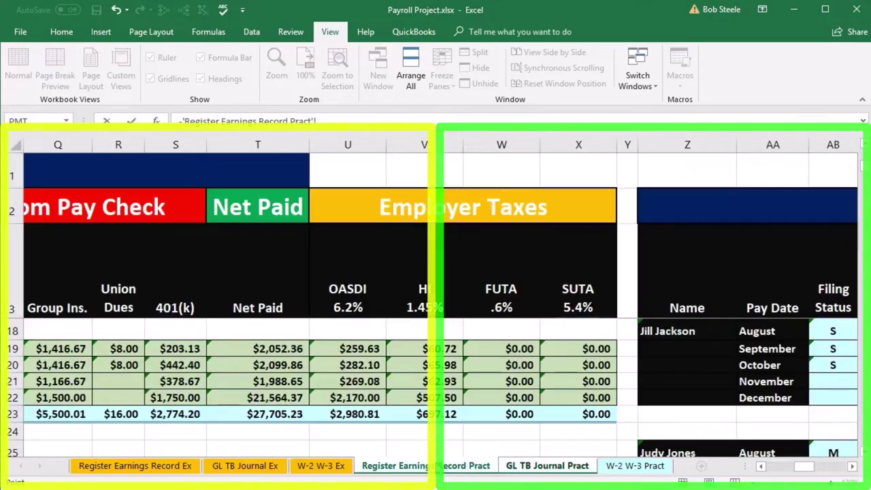
click(435, 415)
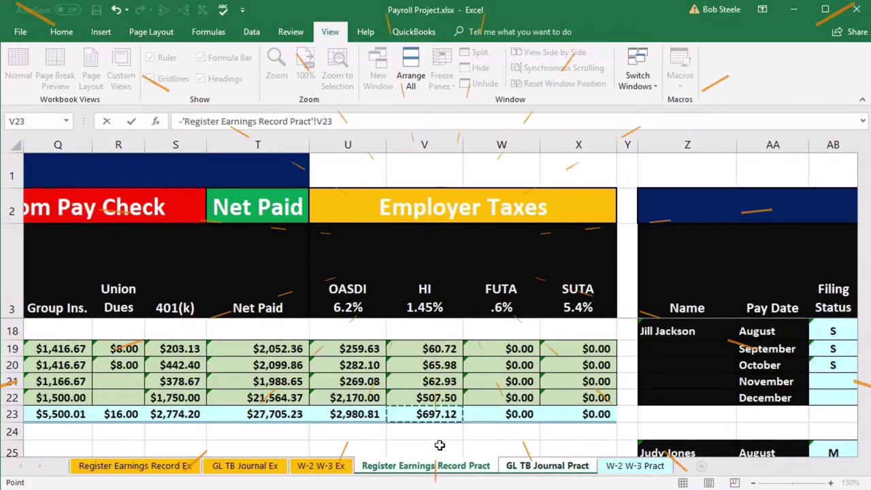
key(Return)
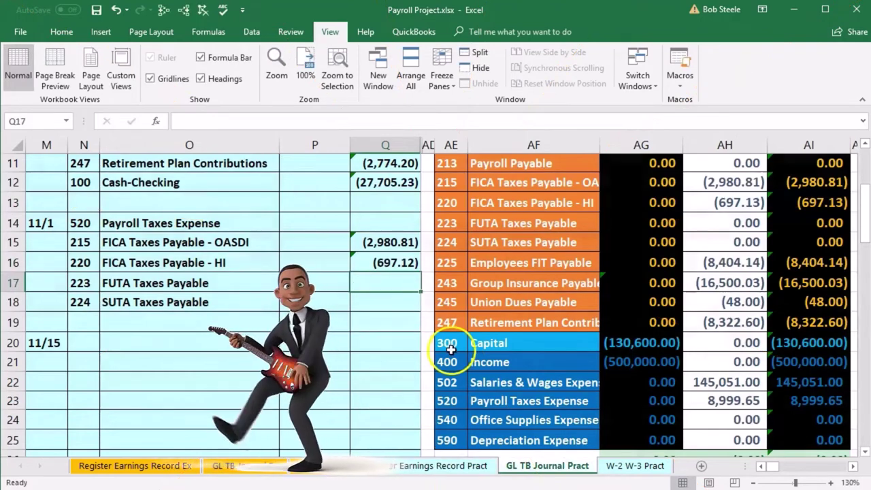
Enter 0 as the credit amounts for FUTA Taxes Payable in Q17 and SUTA Taxes Payable in Q18
text(0)
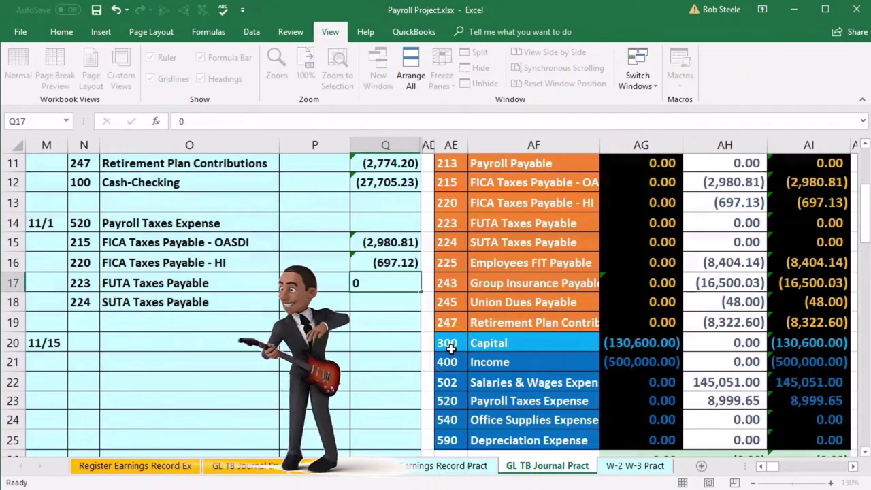
key(Return)
text(0)
key(Return)
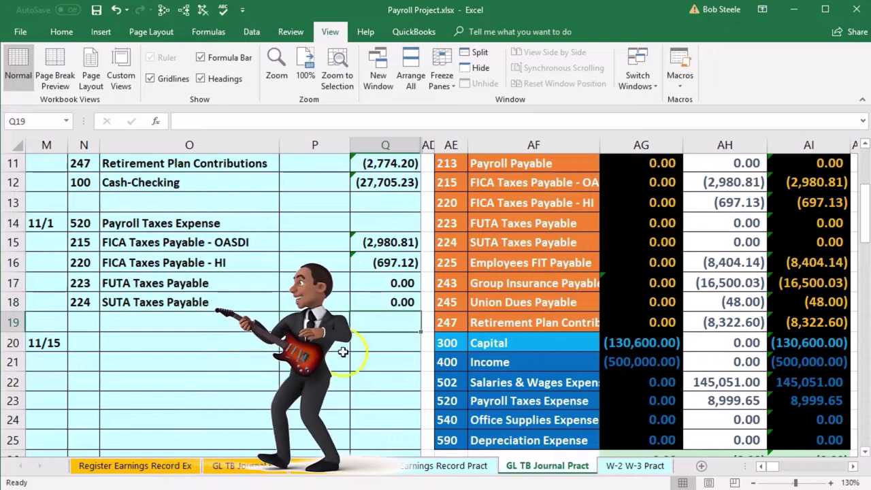
Debit Payroll Taxes Expense in P14 with the negative sum of the entry's amounts in P15:Q18
drag(88, 286, 371, 302)
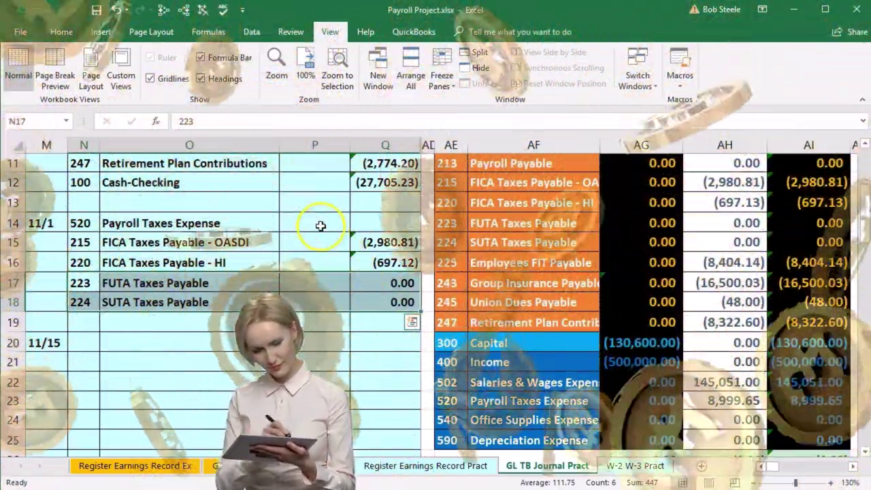
click(321, 228)
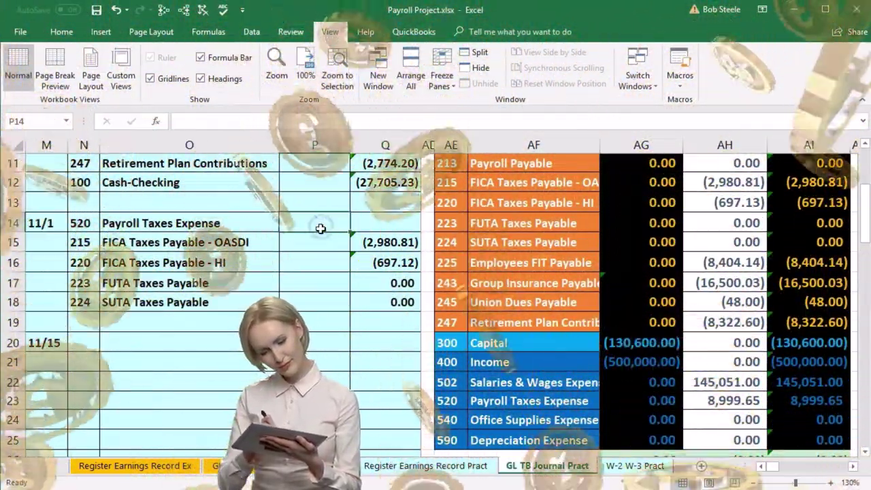
drag(385, 242, 394, 284)
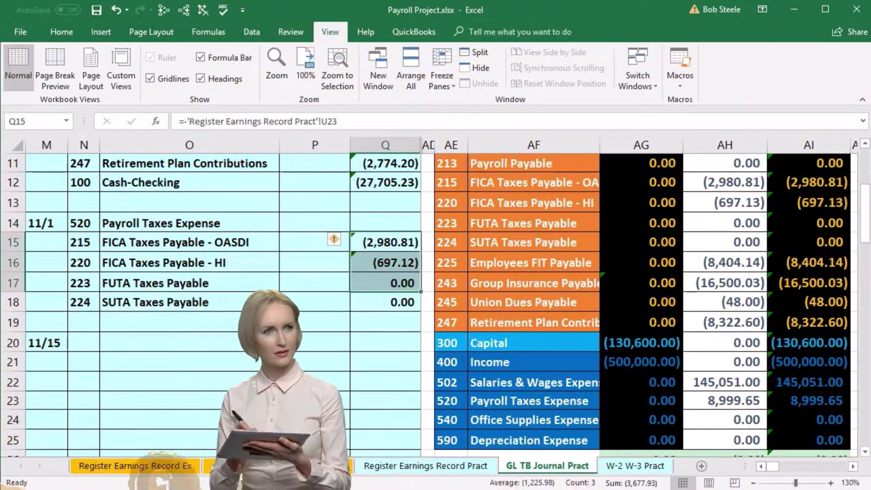
click(315, 227)
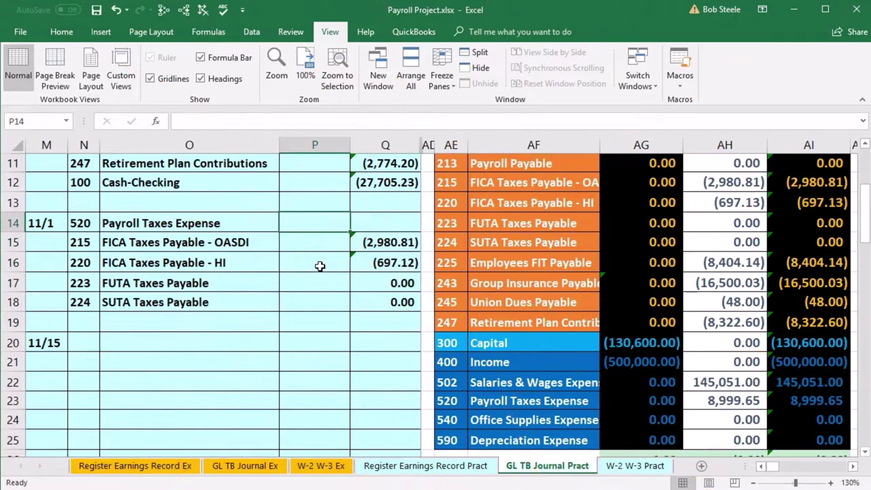
text(-sum)
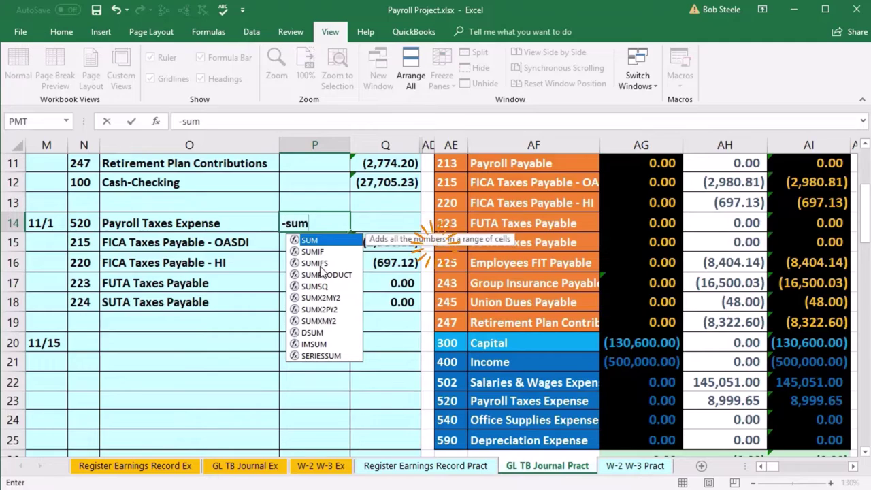
double_click(317, 240)
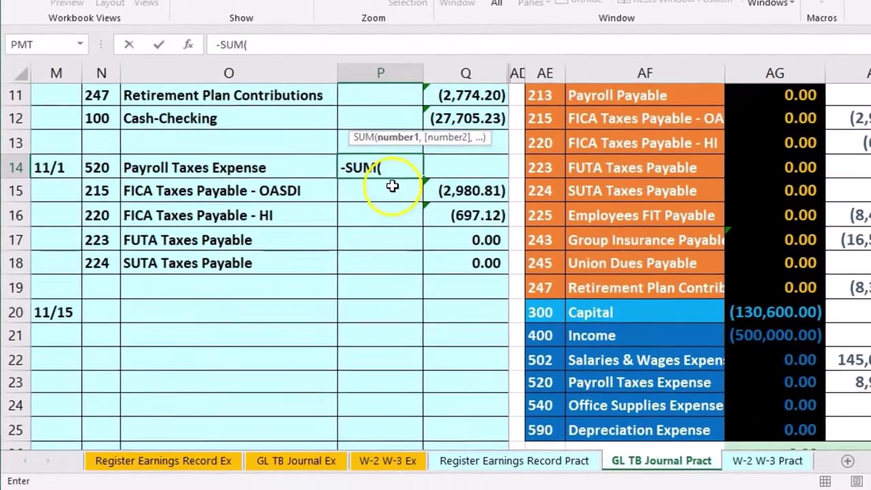
drag(337, 239, 387, 296)
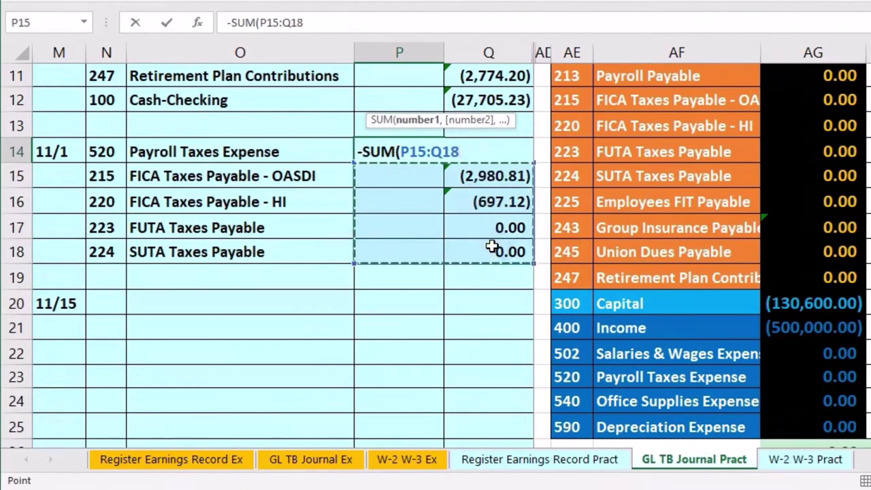
key(Return)
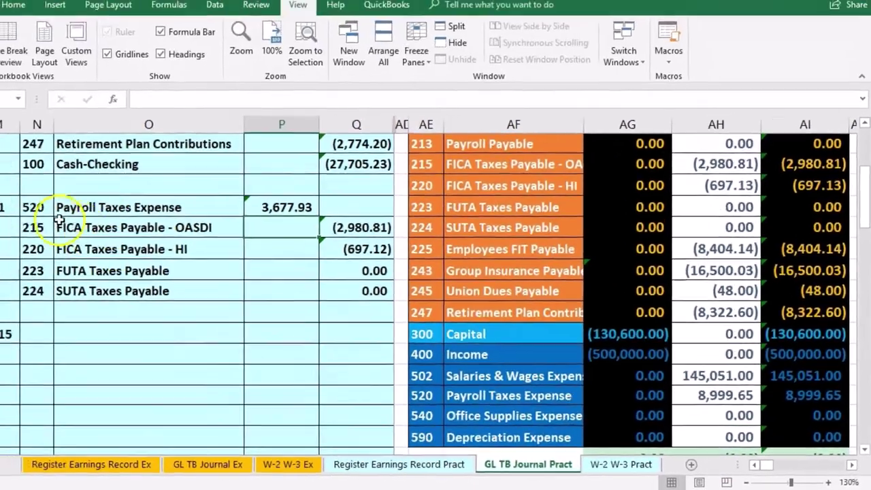
Enter the date 11/1 in BQ8, the first empty row of the Payroll Taxes Expense ledger account 520
drag(57, 214, 107, 169)
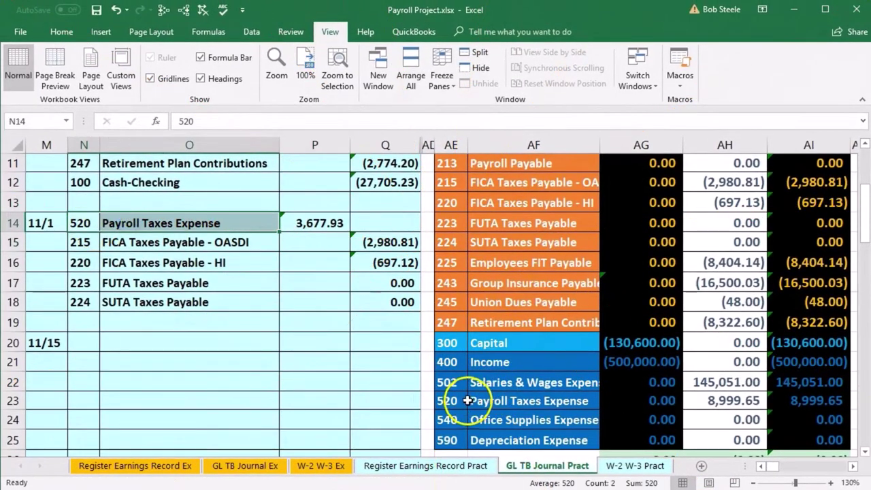
drag(467, 400, 481, 399)
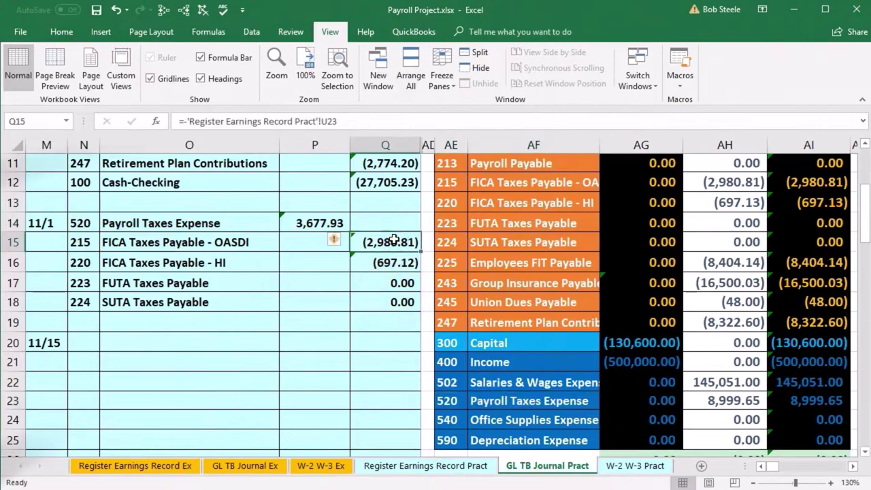
key(Right)
key(Right)
key(Right)
key(Right)
key(Right)
key(Right)
key(Right)
key(Right)
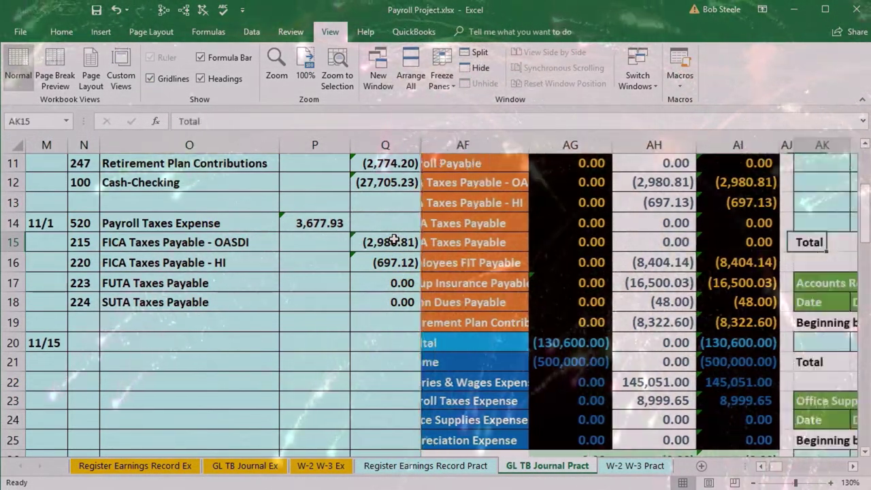
key(Right)
key(Right)
key(Right)
key(Right)
key(Right)
key(Right)
key(Right)
key(Right)
key(Right)
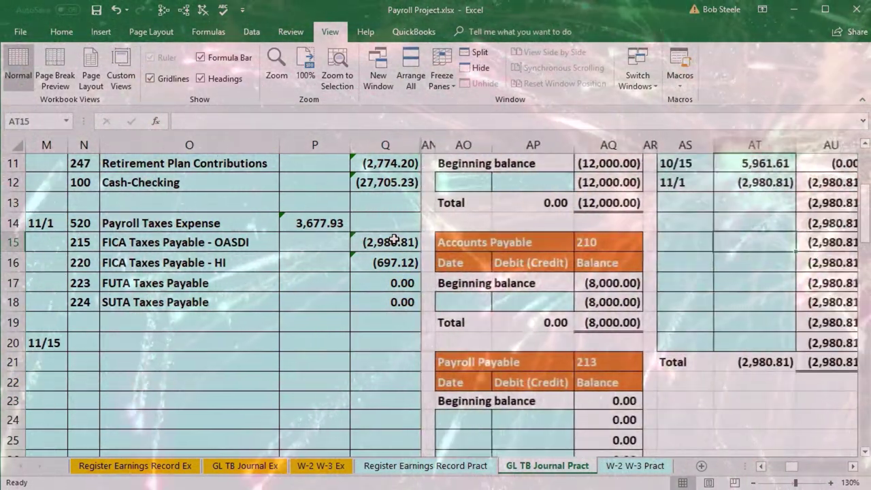
key(Right)
key(Right)
key(Right)
key(Right)
key(Right)
key(Right)
key(Right)
key(Right)
key(Right)
key(Right)
key(Right)
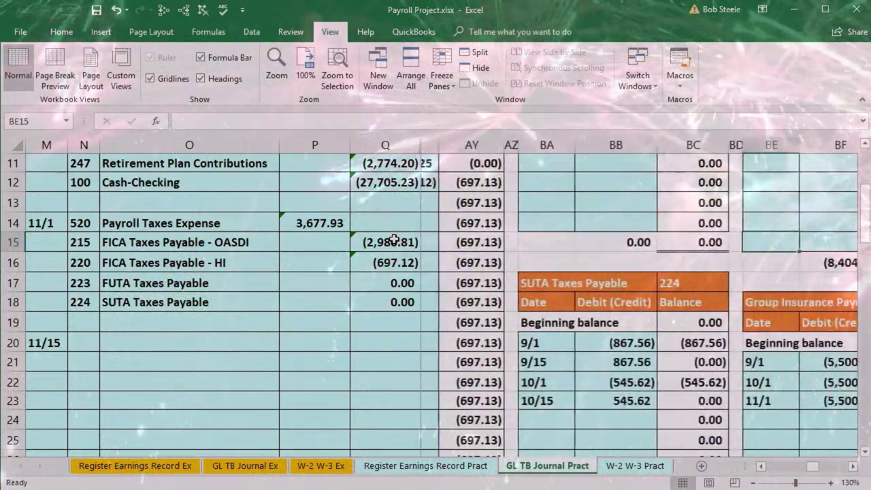
key(Right)
key(Right)
key(Right)
key(Right)
key(Right)
key(Right)
key(Right)
key(Right)
key(Right)
key(Right)
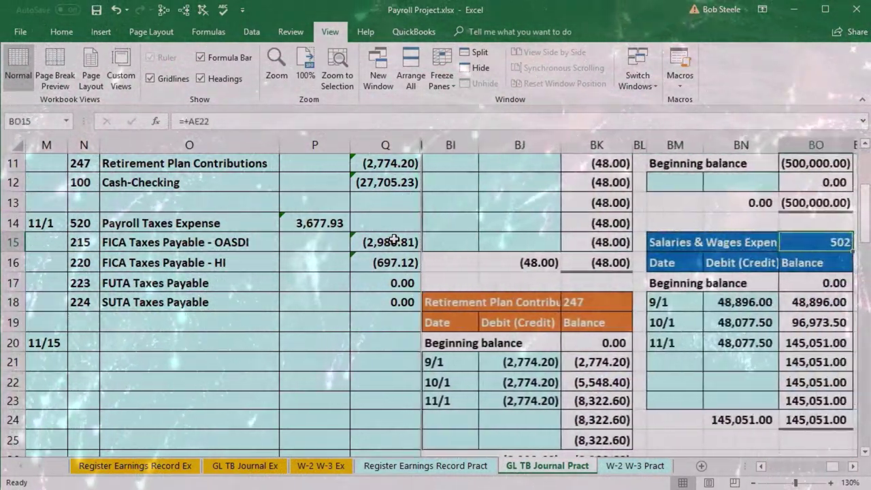
key(Right)
key(Right)
key(Right)
key(Right)
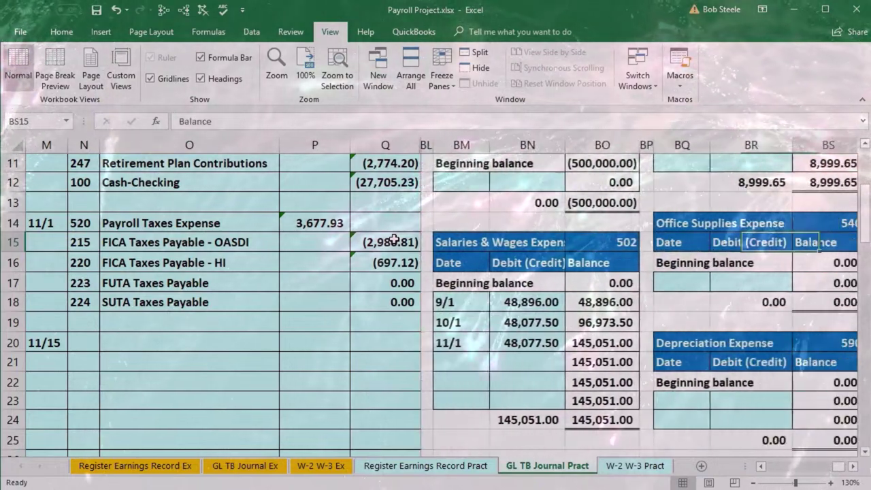
key(Right)
key(Right)
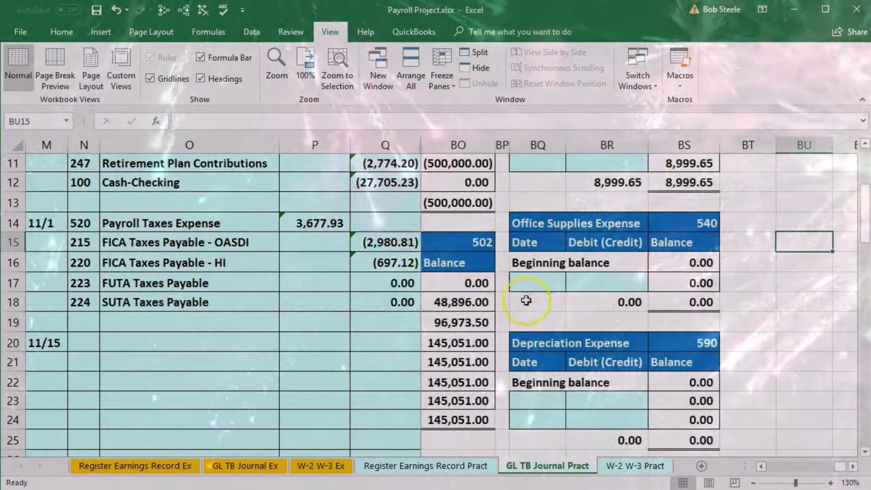
scroll(526, 300, up, 4)
click(531, 306)
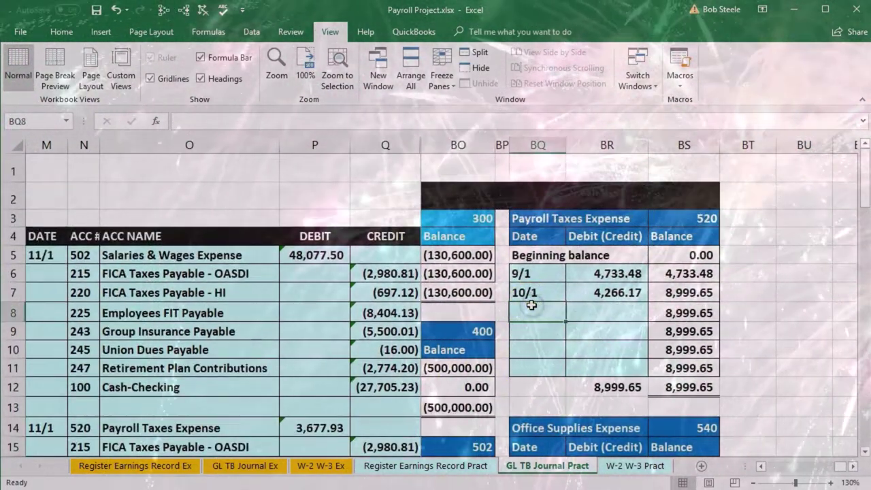
click(534, 307)
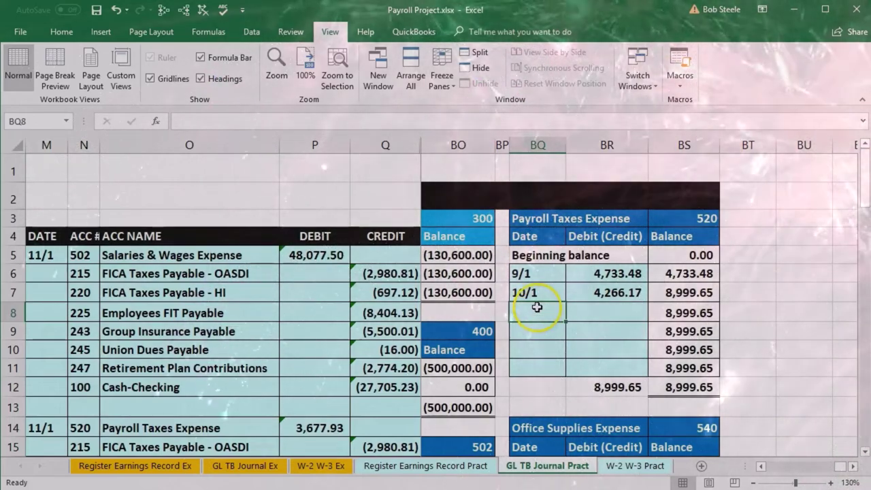
text(11/1)
key(Tab)
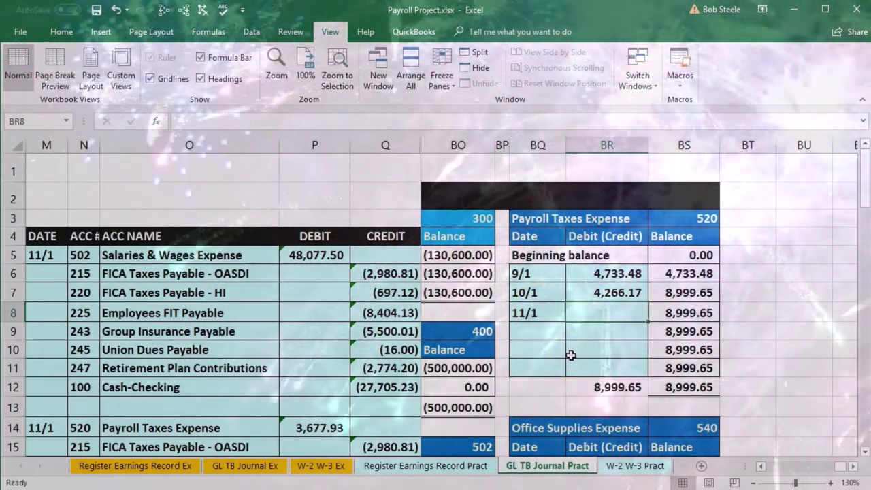
Link the 11/1 amount in BR8 to the journal debit in P14 and check the account's ledger and trial balance figures
text(=)
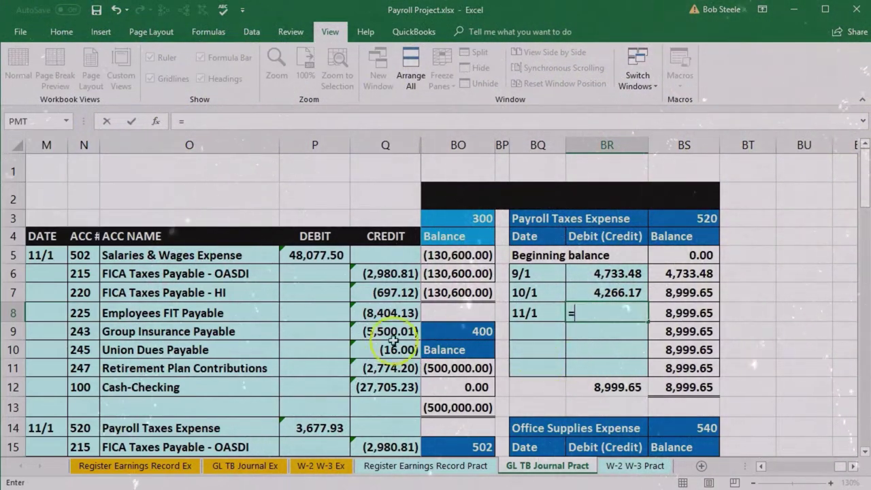
scroll(393, 340, down, 2)
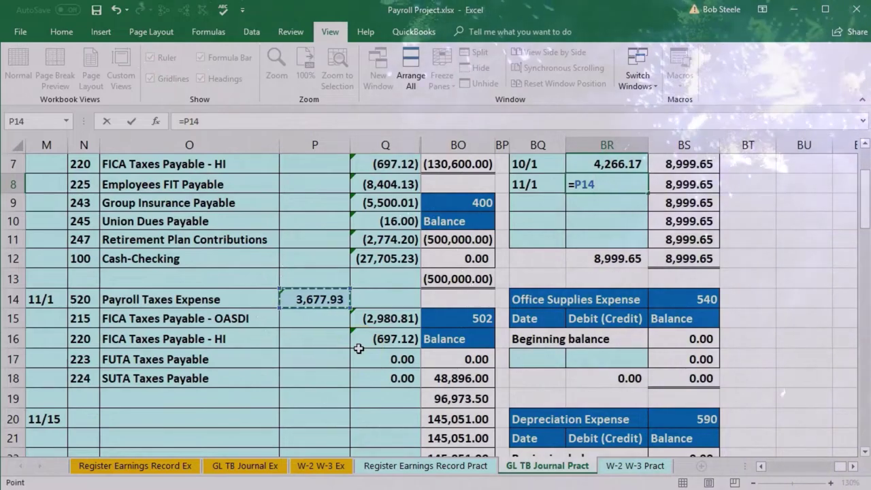
key(Return)
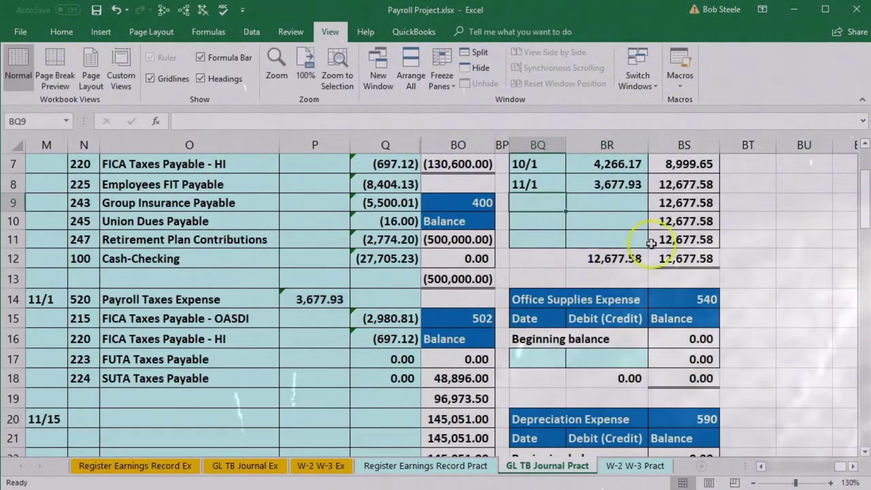
click(680, 185)
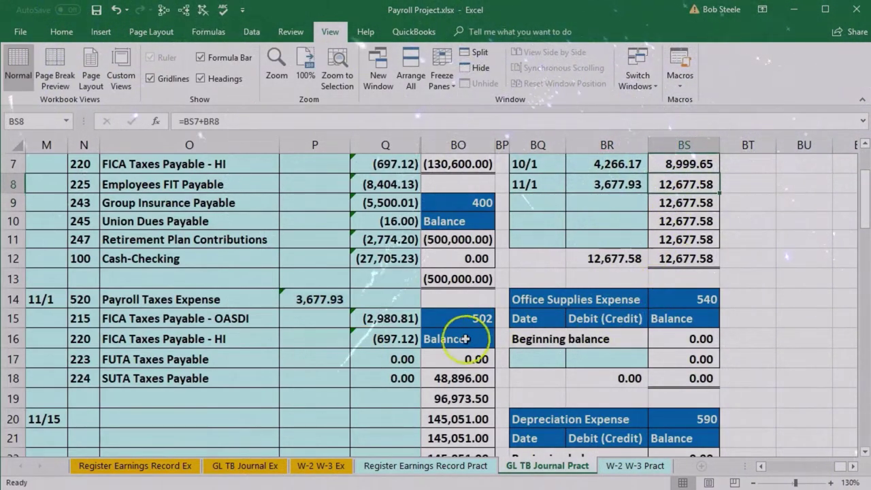
click(391, 359)
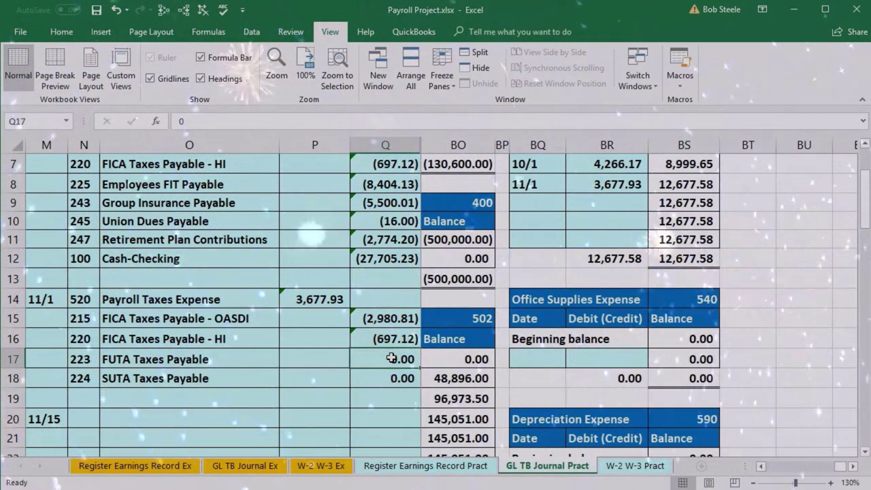
key(Right)
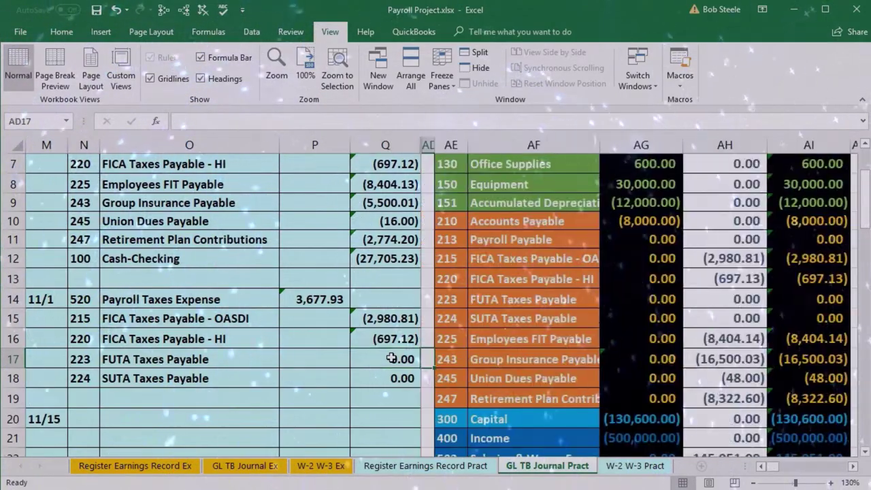
scroll(587, 360, down, 2)
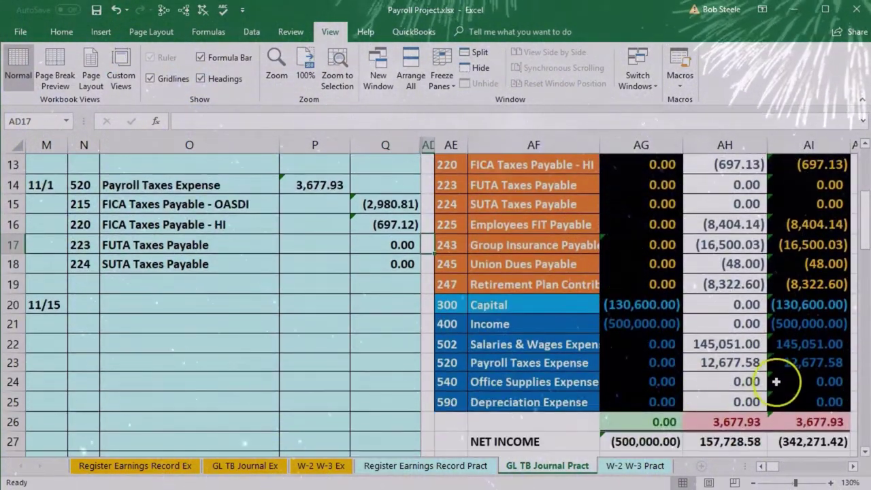
click(783, 363)
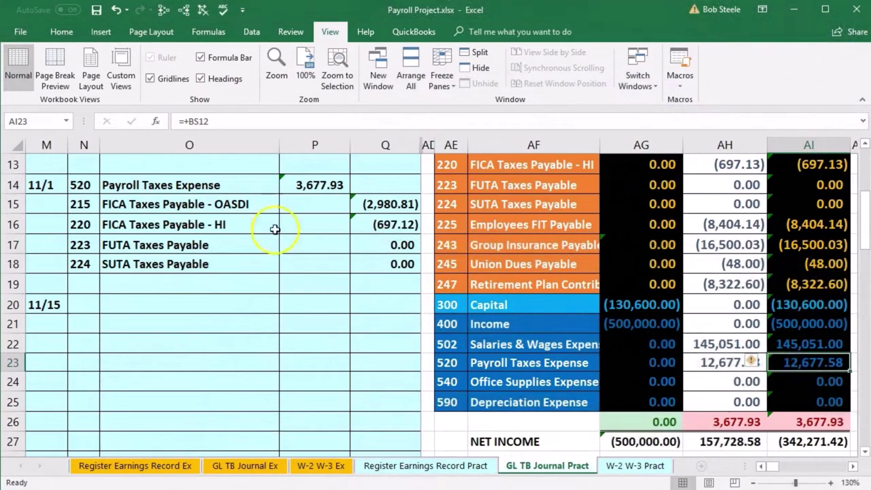
Match the journal's 11/1 employer FICA Taxes Payable - OASDI credit line to account 215 in the trial balance
drag(98, 209, 379, 208)
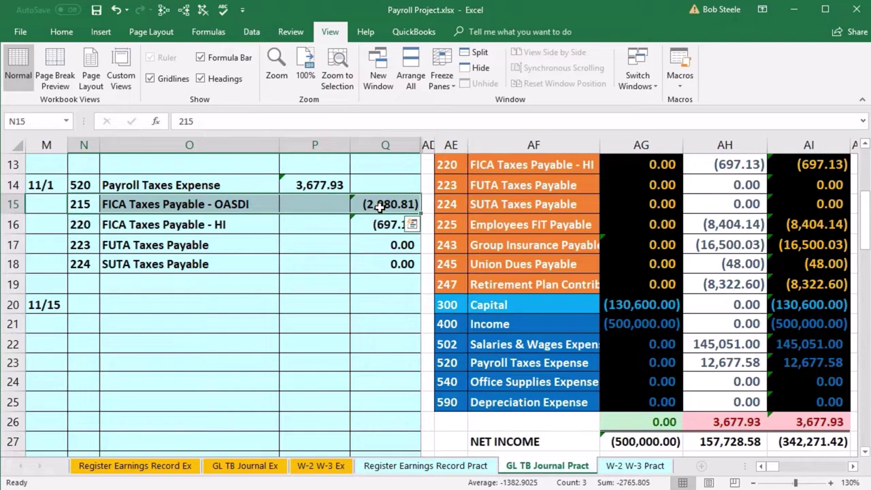
click(379, 207)
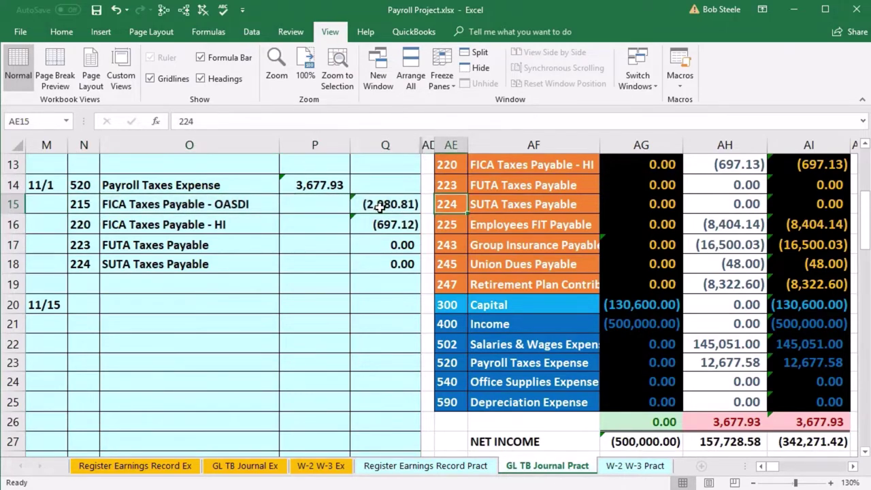
scroll(379, 206, up, 1)
drag(452, 198, 491, 197)
scroll(500, 231, up, 1)
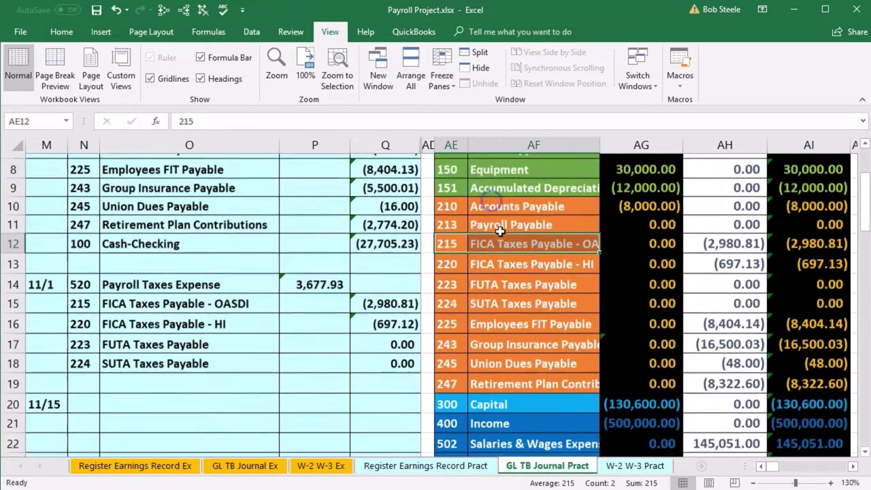
Enter the date 11/1 in AS13, the first empty row of the FICA Taxes Payable - OASDI ledger account 215
scroll(500, 232, up, 1)
key(Right)
key(Right)
key(Right)
key(Right)
key(Right)
key(Right)
key(Right)
key(Right)
key(Right)
key(Right)
key(Right)
key(Right)
key(Right)
key(Right)
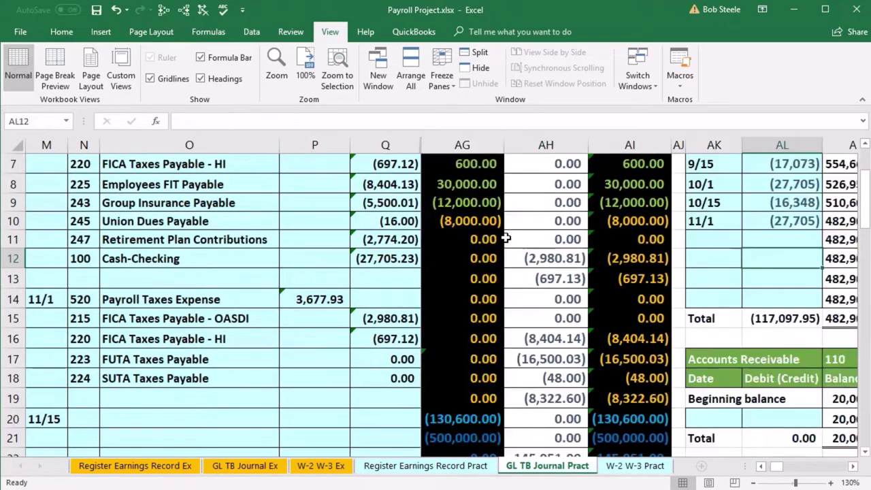
key(Right)
key(Right)
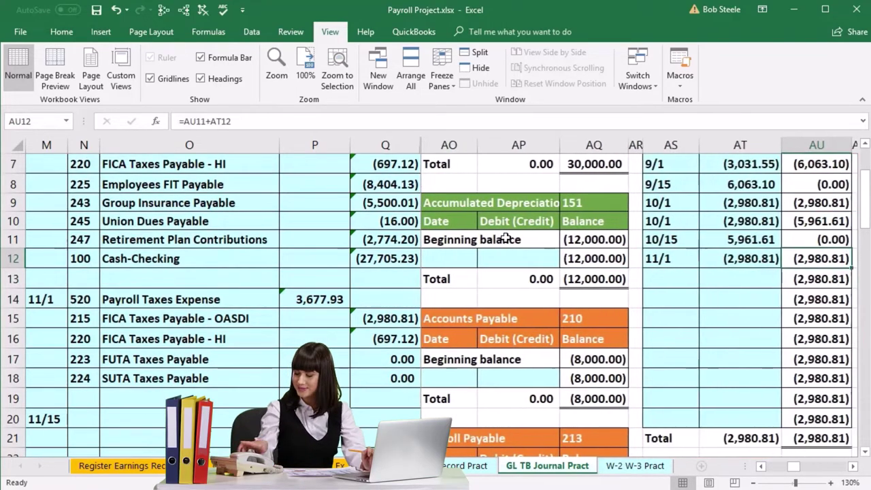
scroll(647, 290, down, 3)
scroll(647, 285, up, 5)
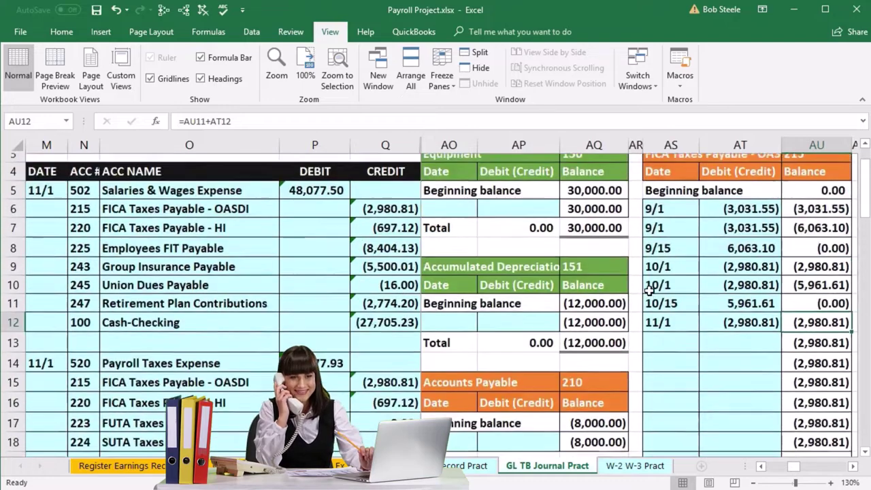
click(727, 275)
key(Right)
key(Right)
key(Right)
key(Right)
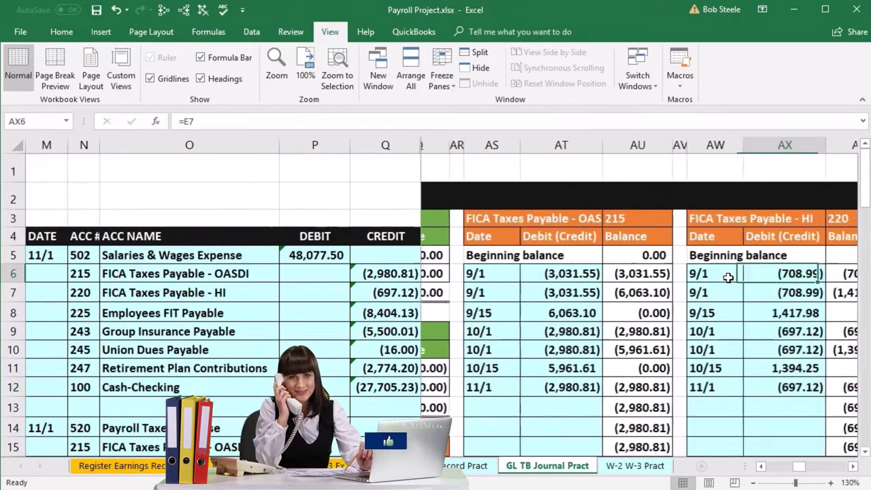
click(474, 407)
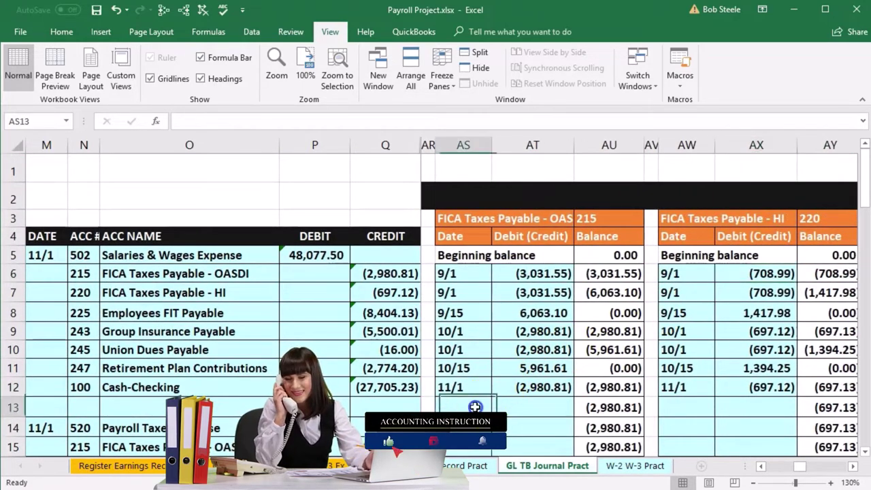
text(11/)
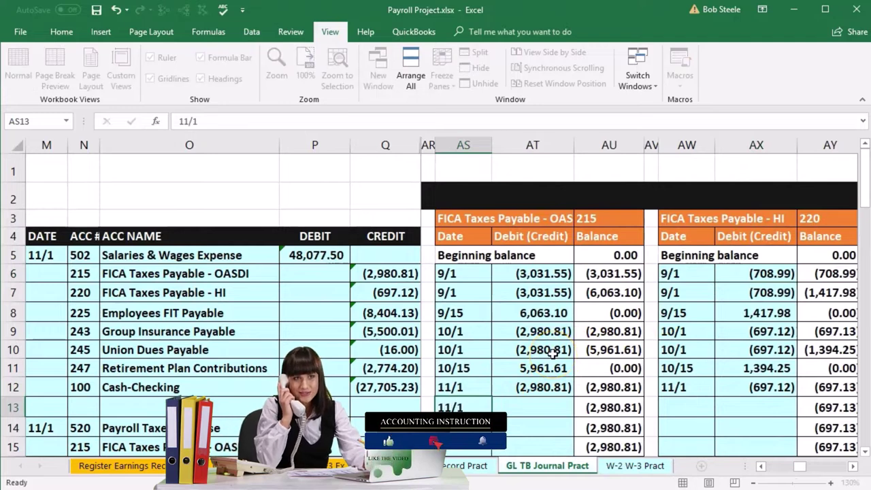
text(1)
key(Tab)
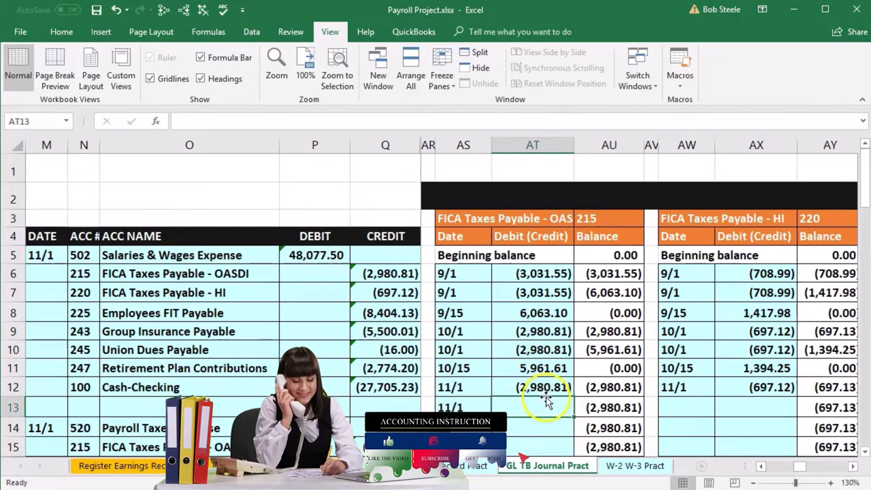
Link the 11/1 amount in AT13 of account 215 to the journal's OASDI credit in Q15
text(=)
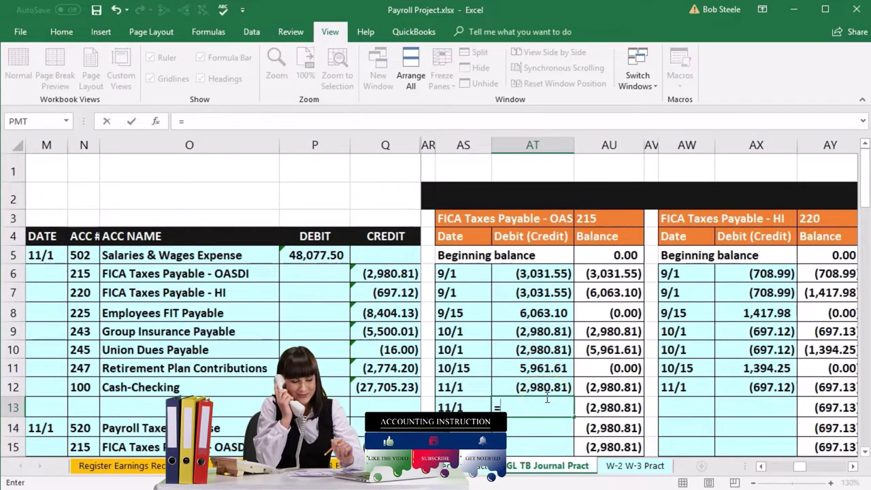
scroll(449, 407, down, 2)
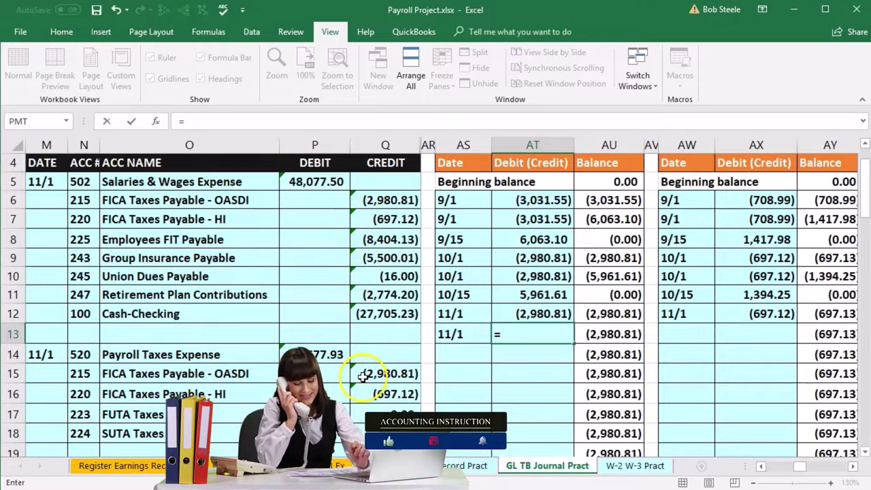
click(363, 375)
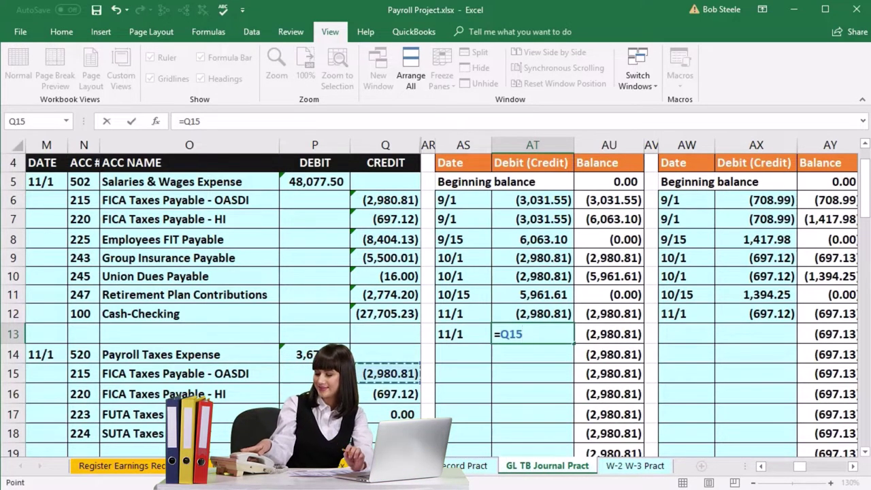
key(Return)
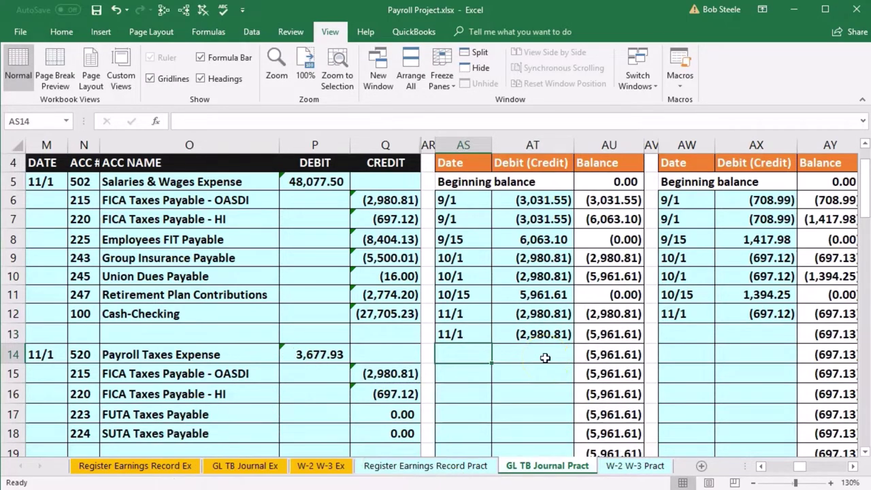
Enter the date 11/1 in AW13, the first empty row of the FICA Taxes Payable - HI ledger account 220
click(221, 395)
click(661, 337)
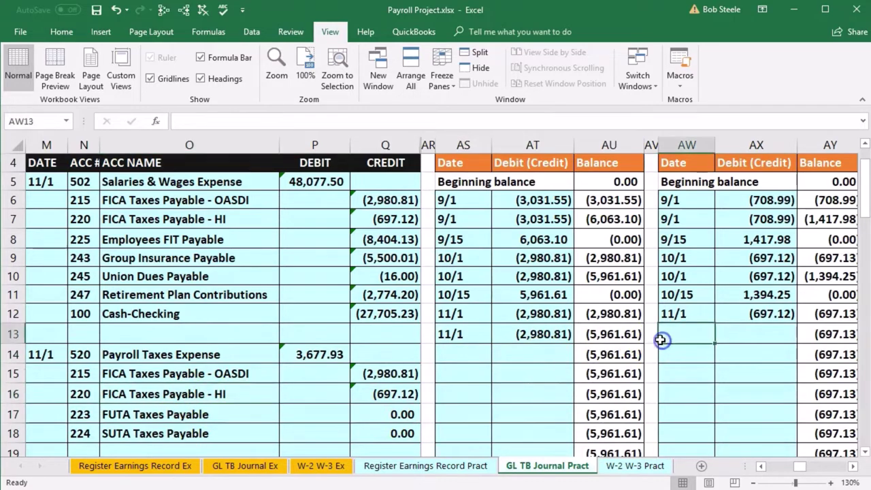
scroll(660, 341, down, 2)
scroll(660, 340, up, 3)
scroll(660, 340, down, 1)
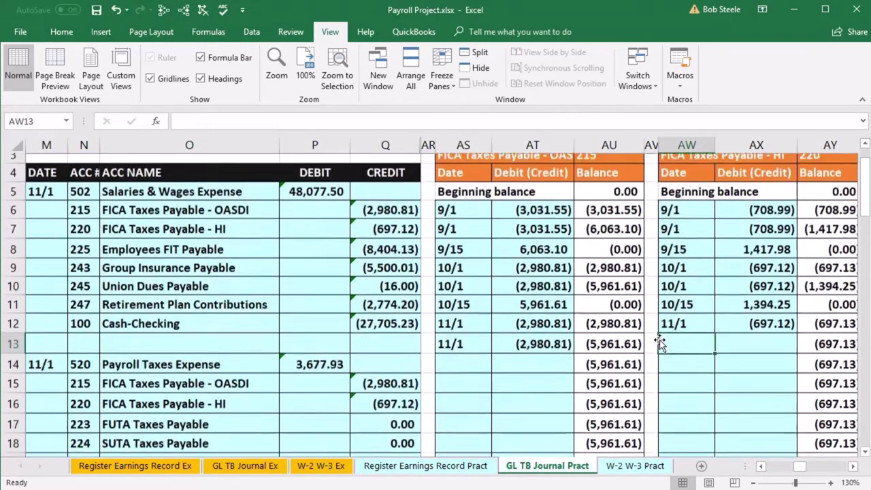
click(687, 332)
scroll(687, 333, up, 1)
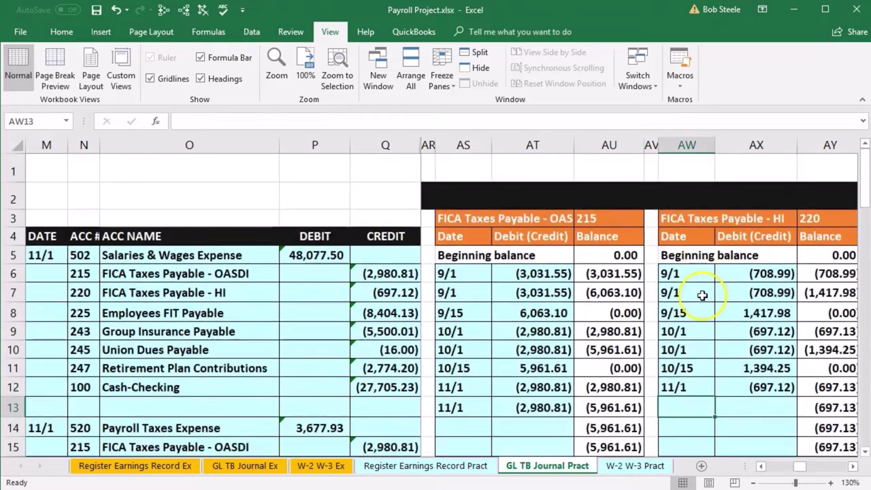
scroll(690, 330, down, 1)
click(691, 337)
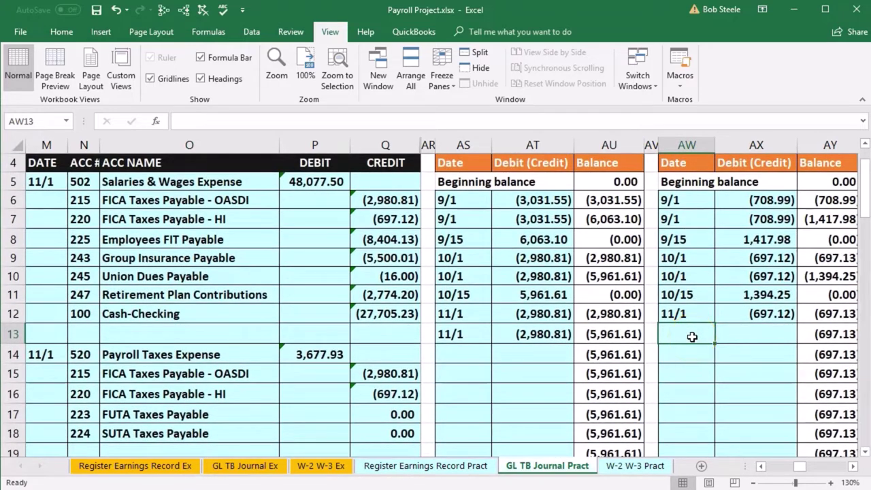
text(11/1)
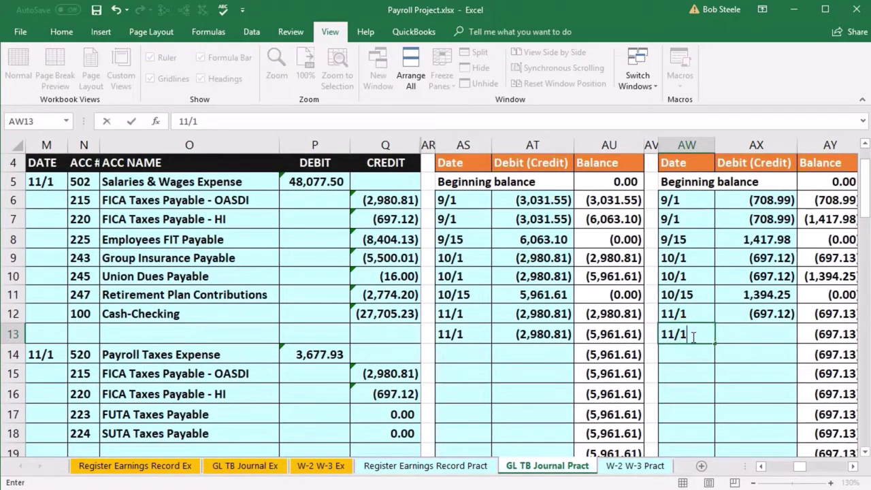
key(Tab)
Link the 11/1 amount in AX13 of account 220 to the journal's HI credit in Q16 and check the running balance
click(754, 345)
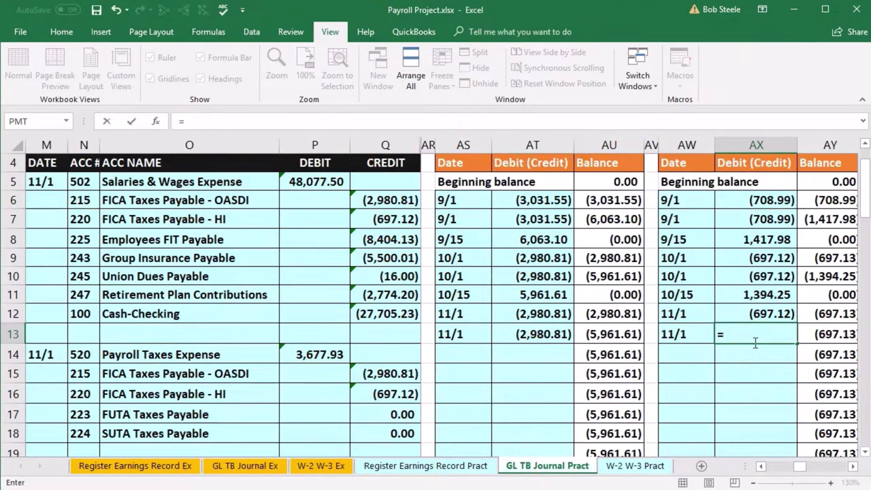
click(414, 399)
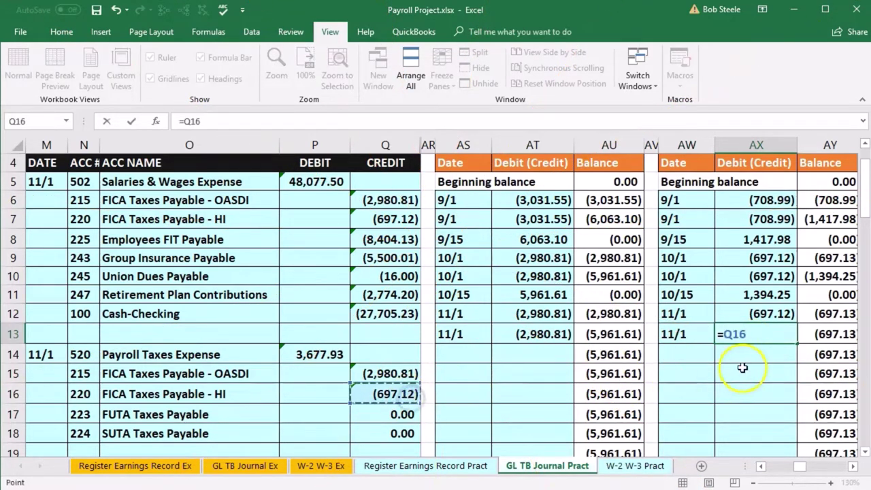
key(Return)
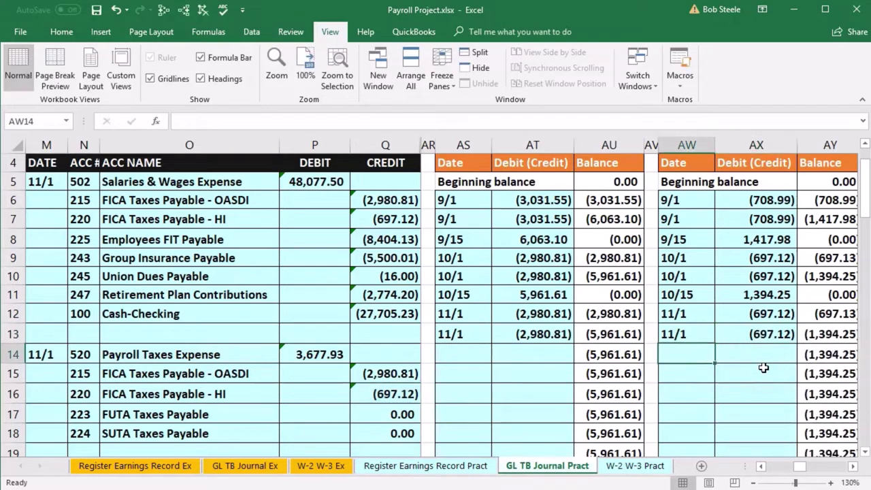
click(811, 334)
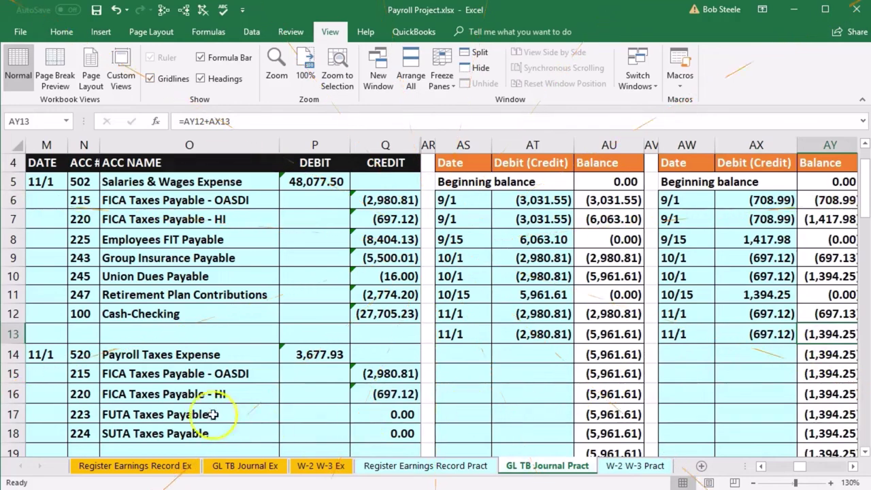
Review the journal's FUTA and SUTA lines, and check the trial balance total in AI26 and the net income formula in AI27
drag(208, 414, 371, 431)
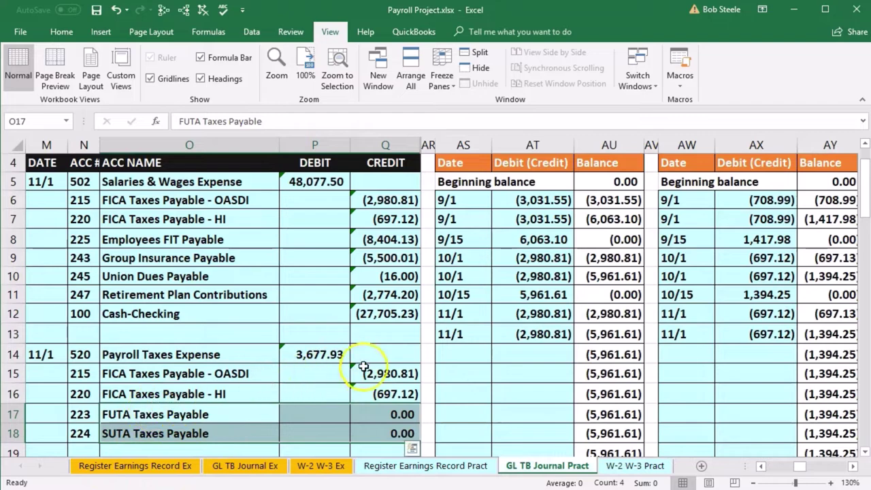
click(411, 366)
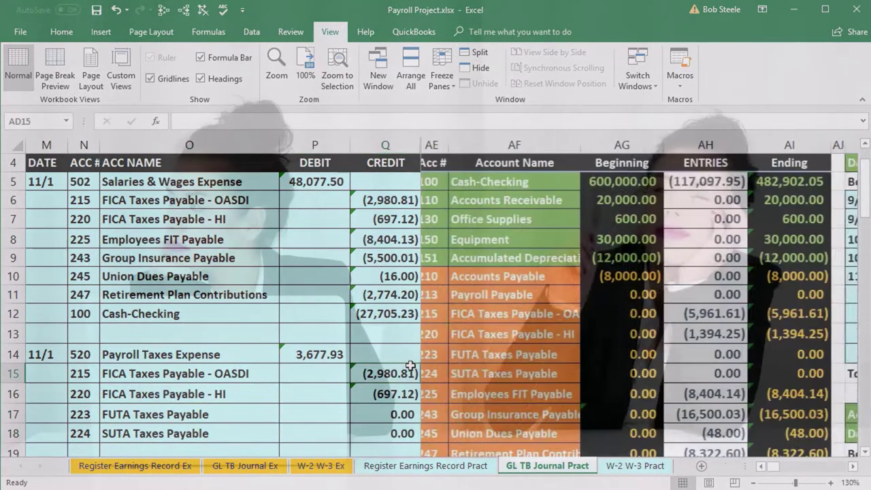
scroll(634, 311, down, 2)
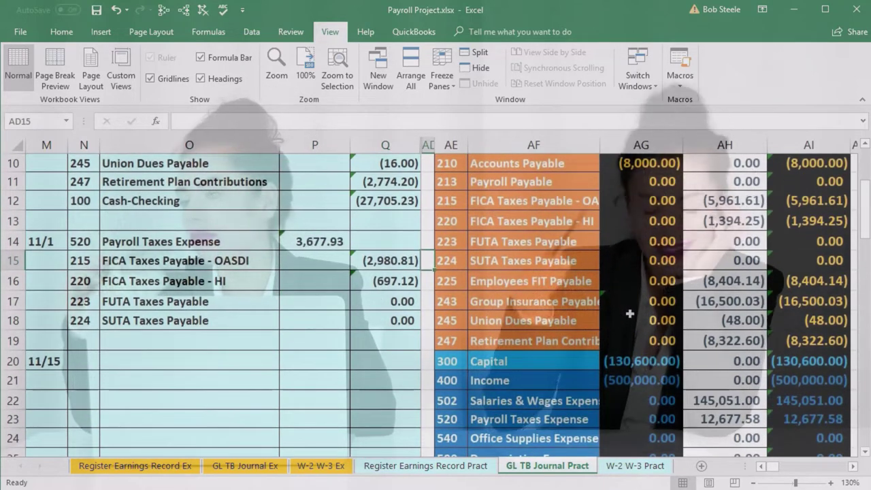
scroll(632, 313, down, 1)
scroll(630, 313, down, 2)
click(803, 362)
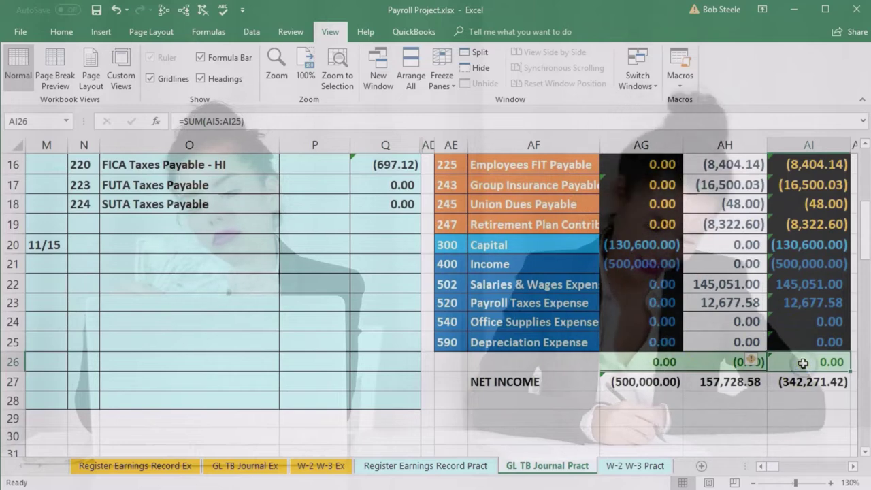
double_click(800, 382)
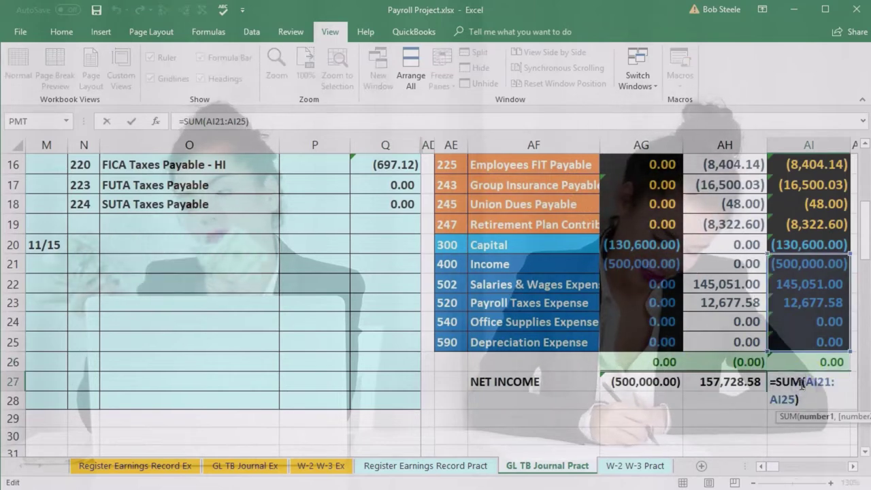
key(Return)
click(812, 311)
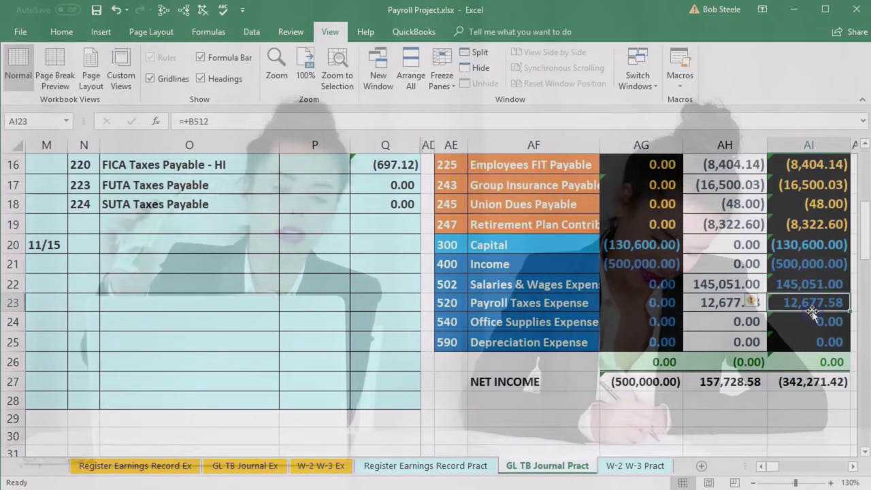
Review the ending liability balances in AI12:AI19, the journal dates 11/1 and 11/15, and the Payroll Payable account 213
scroll(396, 410, up, 3)
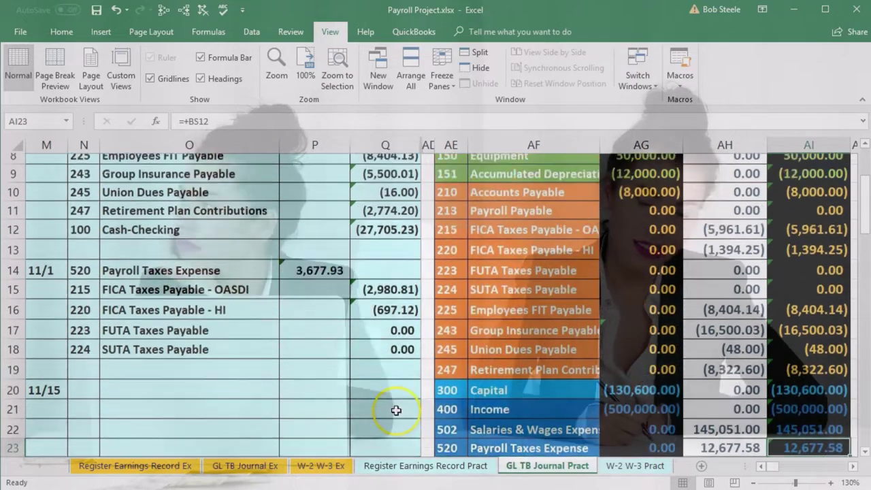
scroll(396, 411, up, 1)
drag(789, 259, 788, 396)
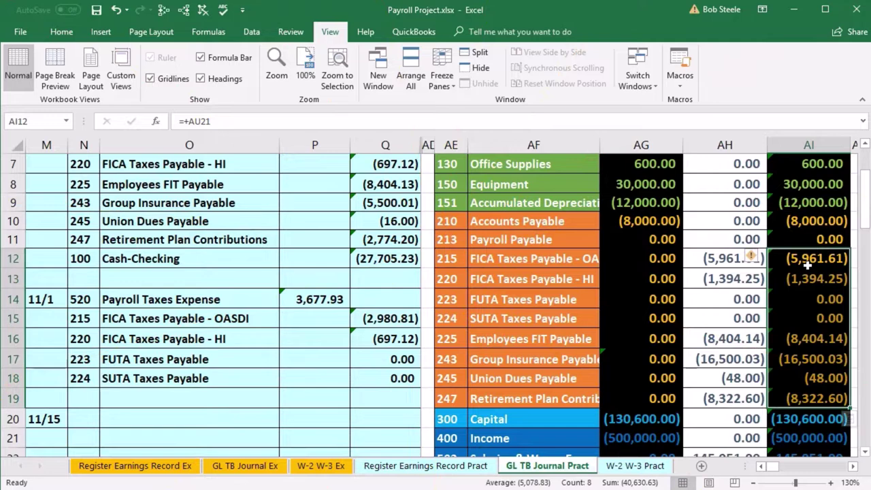
click(43, 422)
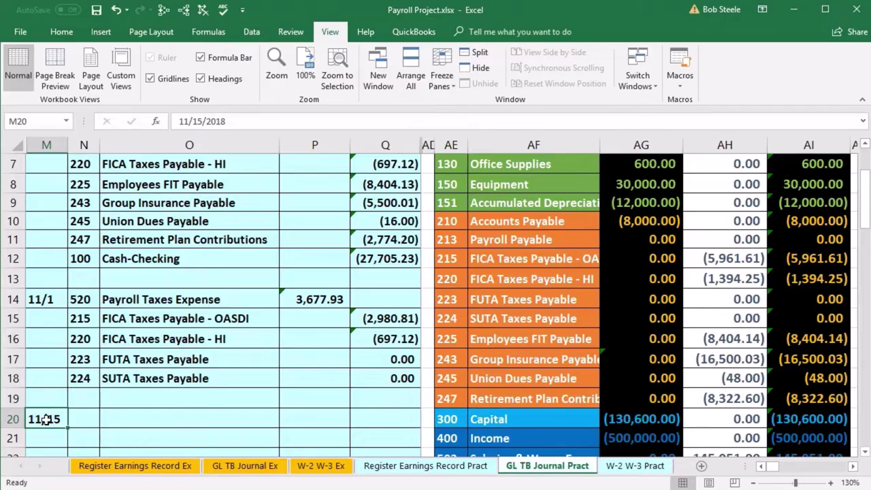
click(45, 300)
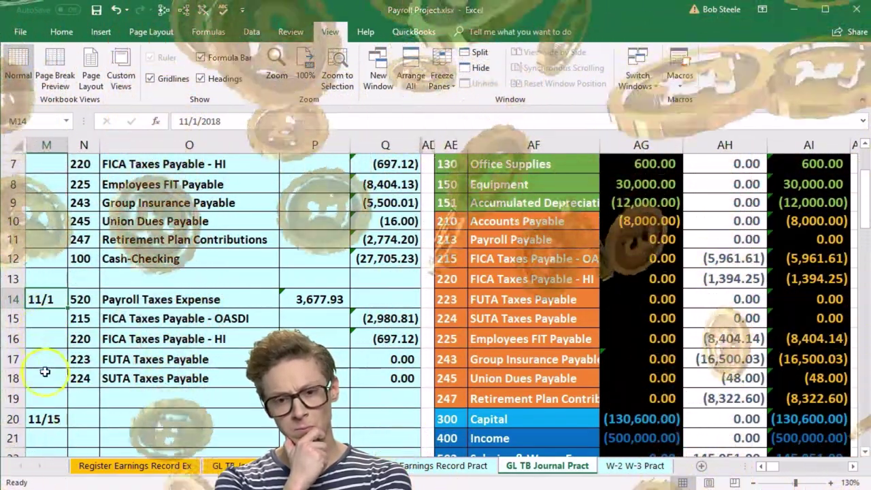
click(44, 419)
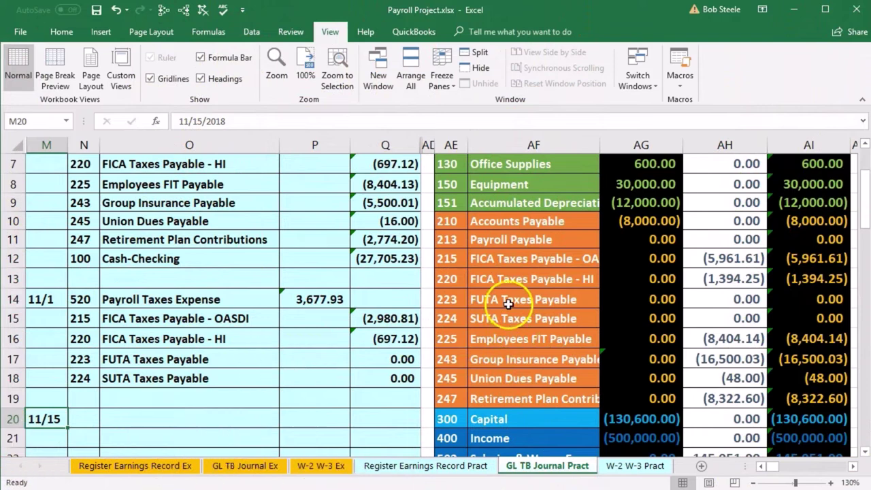
drag(450, 240, 475, 245)
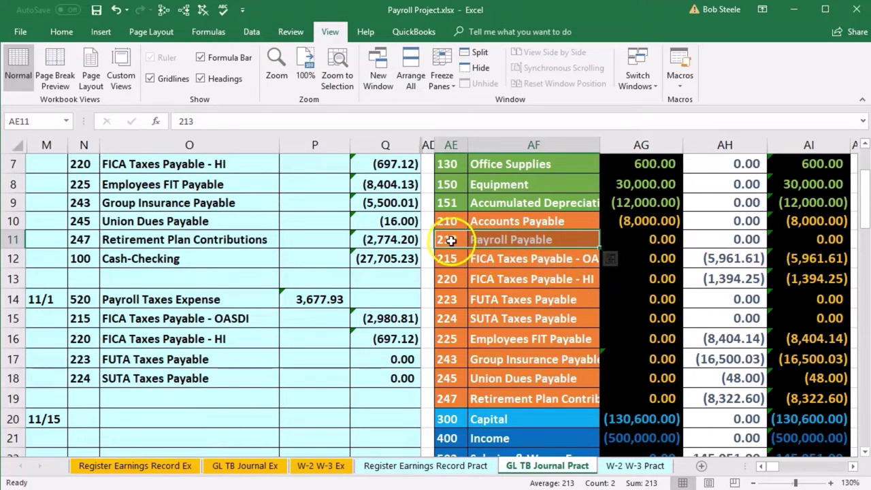
Copy the numbers and names of accounts 215, 220 and 225 from the trial balance and paste them as values at N20
drag(450, 241, 476, 239)
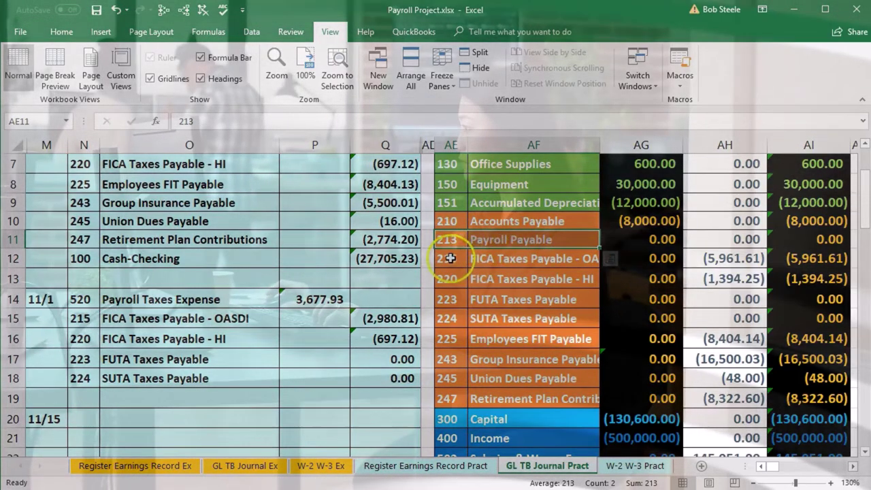
drag(447, 257, 513, 278)
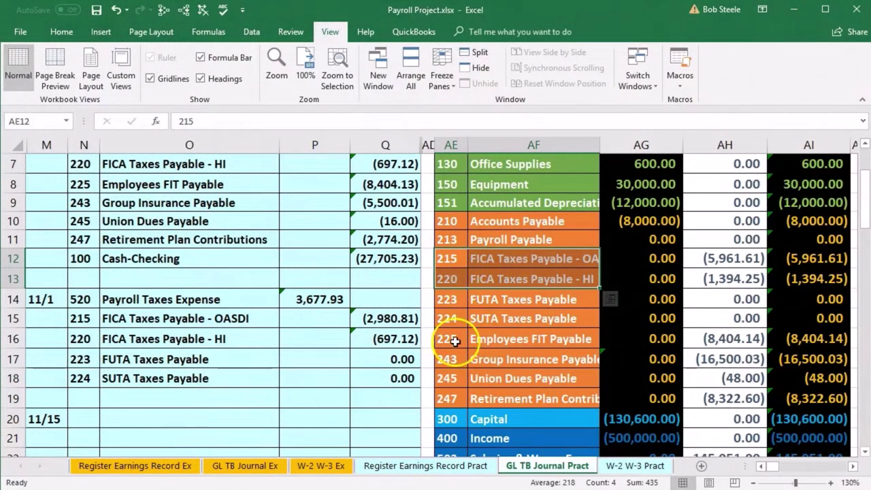
drag(453, 339, 503, 338)
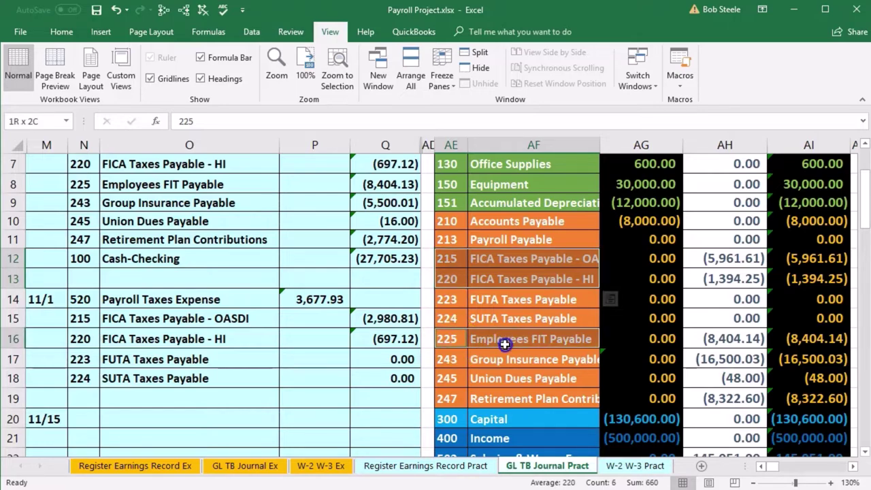
drag(504, 344, 504, 344)
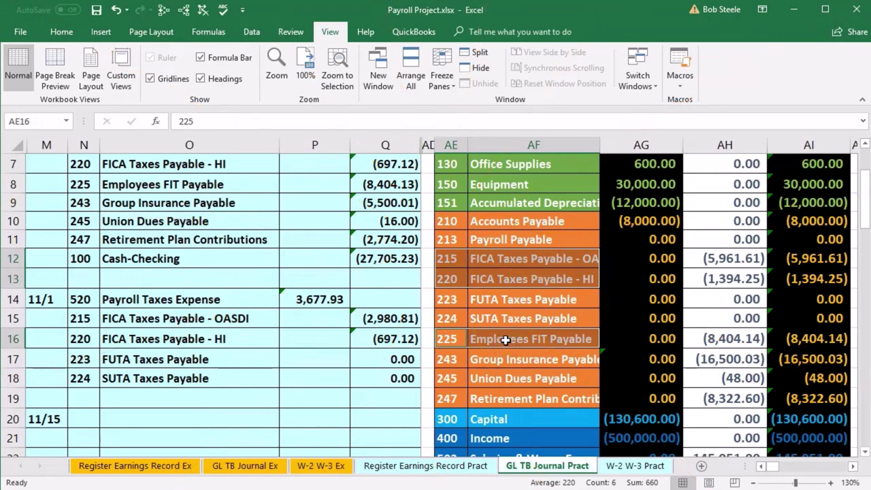
right_click(506, 340)
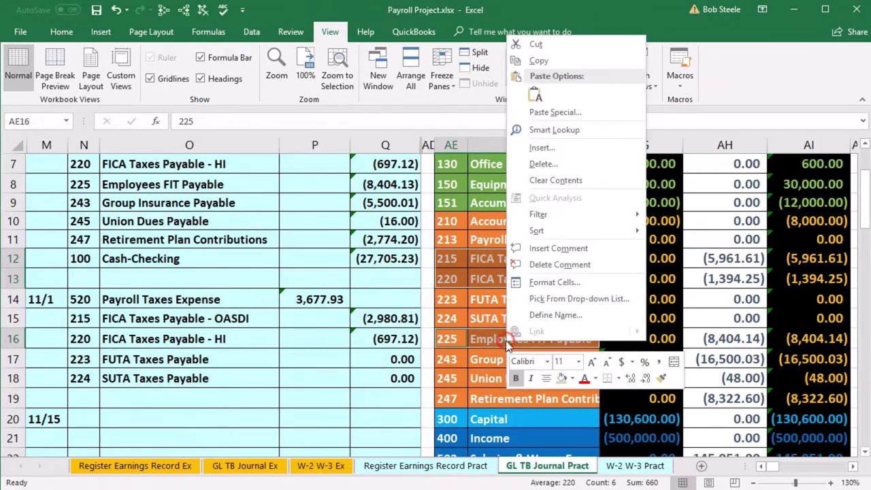
click(541, 66)
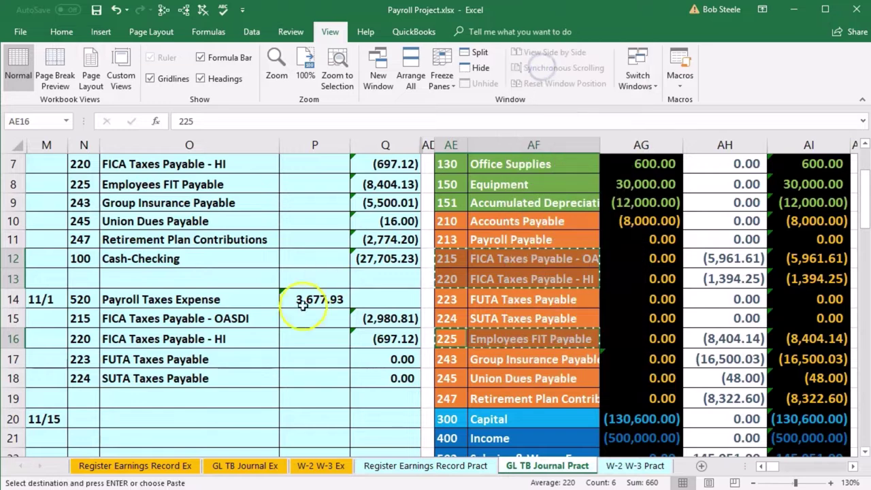
click(81, 417)
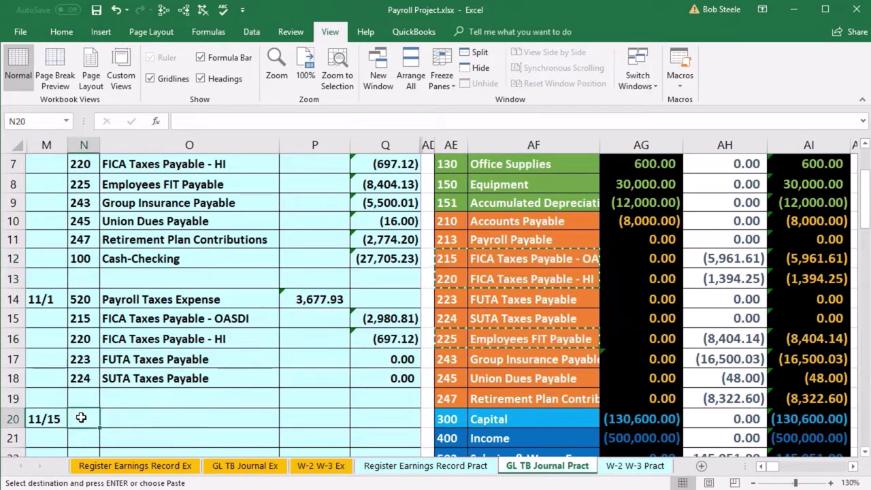
right_click(81, 417)
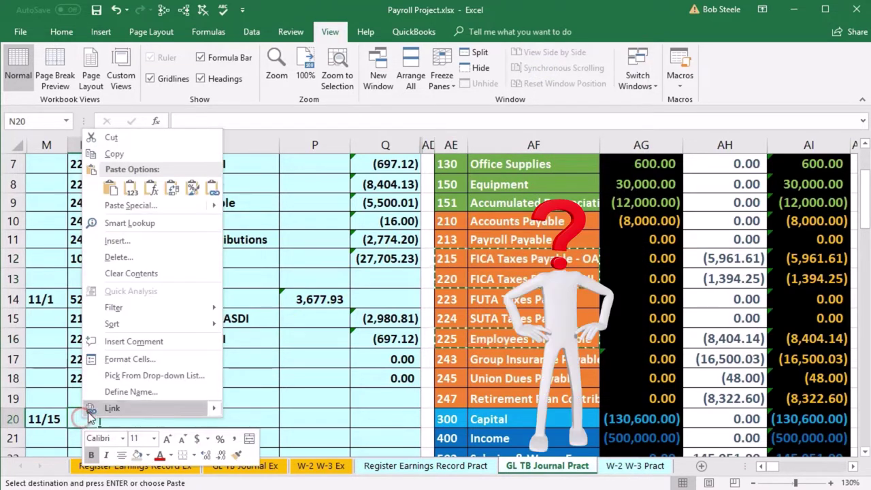
click(129, 190)
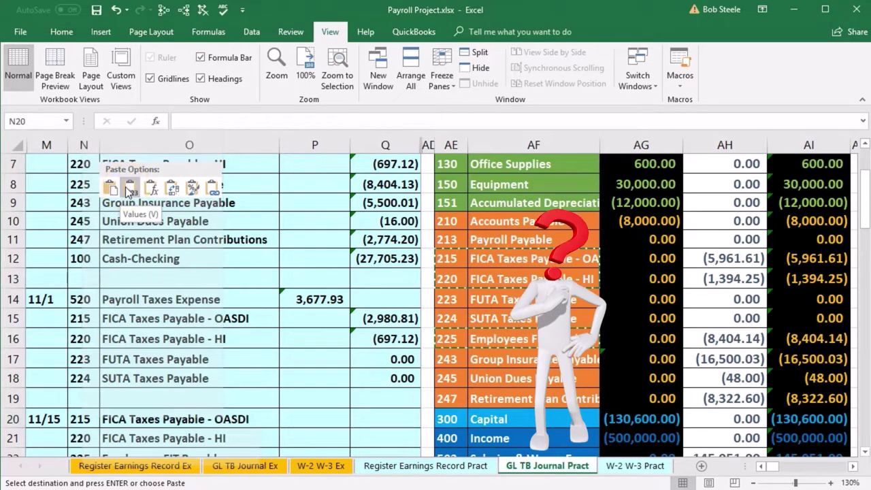
scroll(202, 381, down, 1)
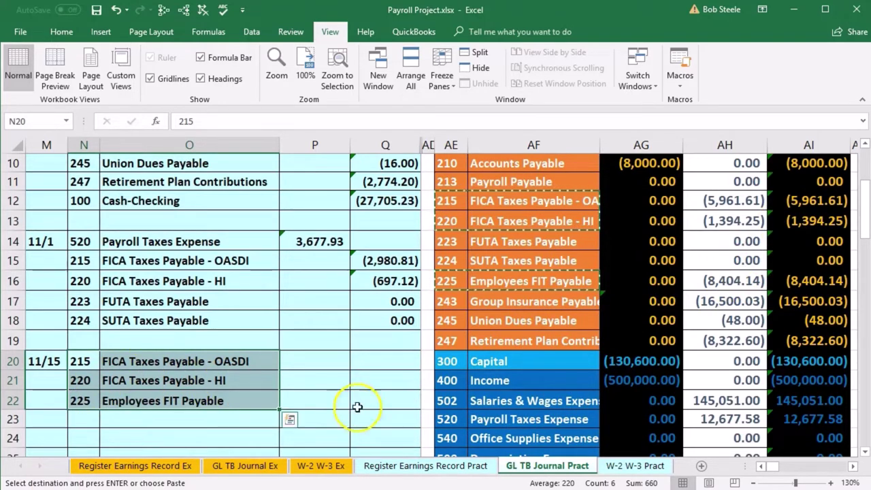
click(386, 365)
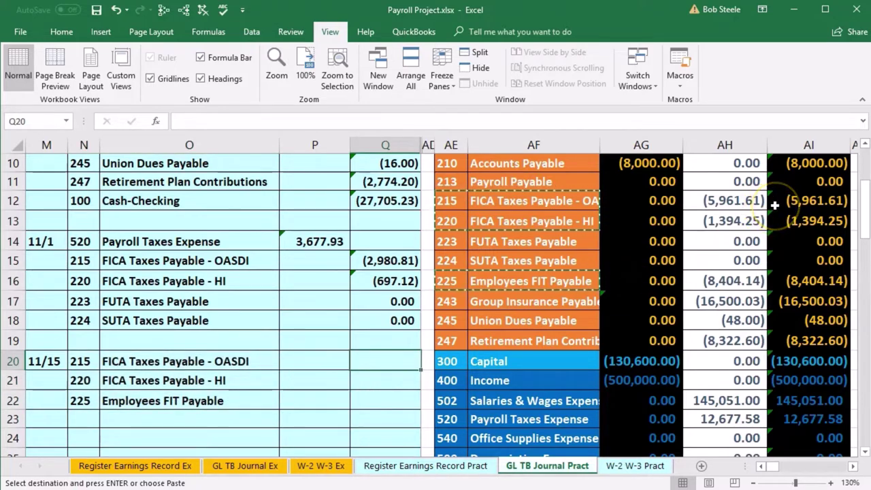
text(-)
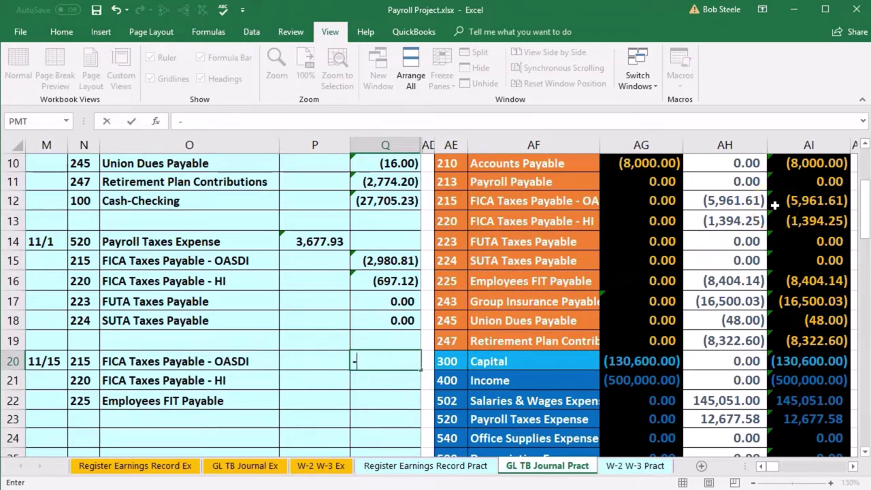
text(5961.61)
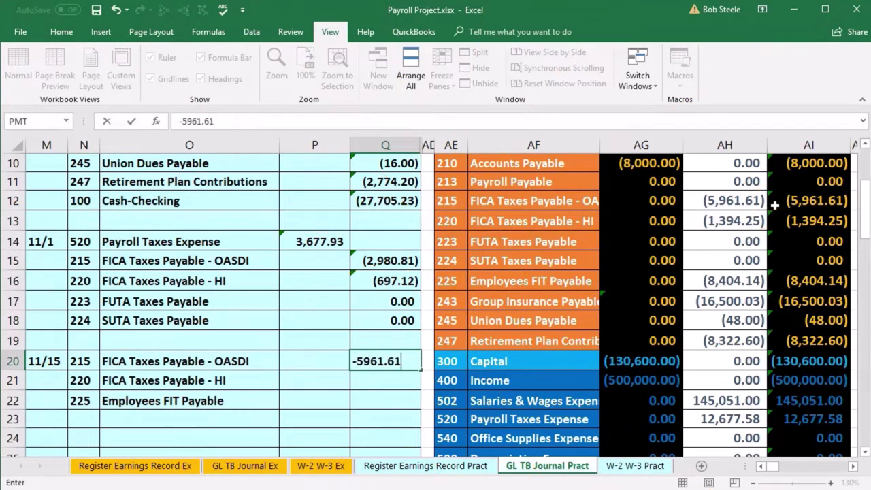
key(Return)
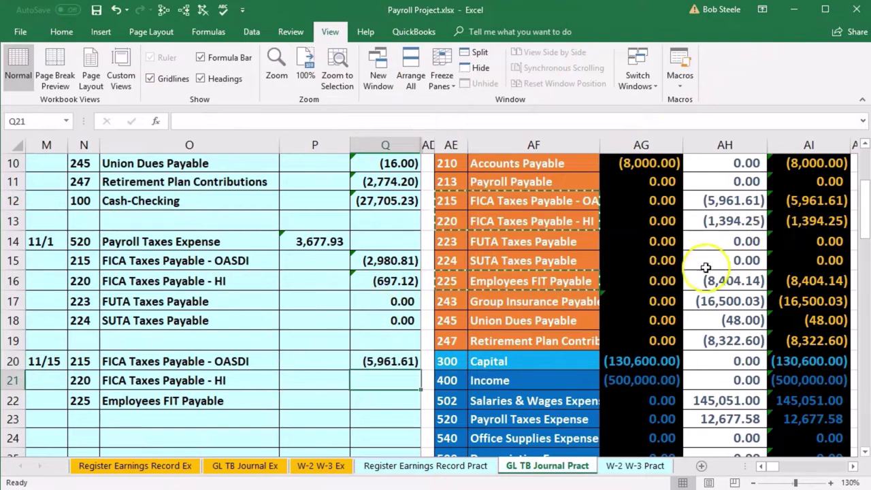
text(-)
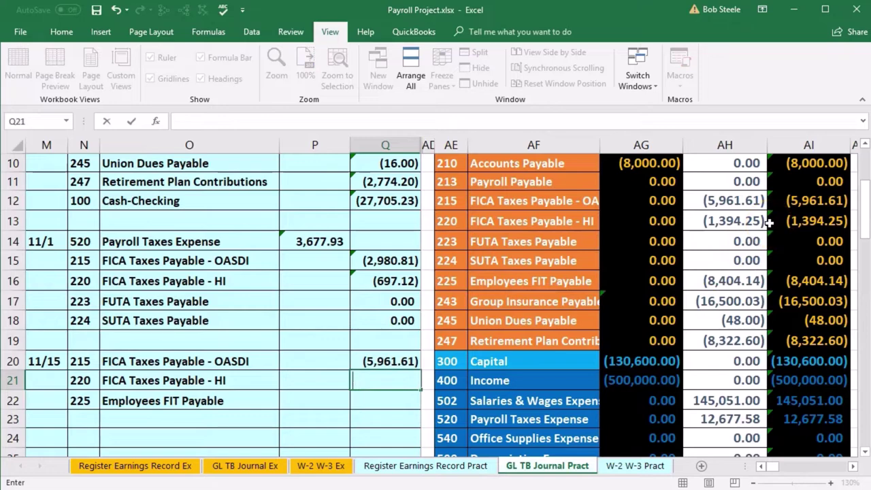
key(Escape)
key(Up)
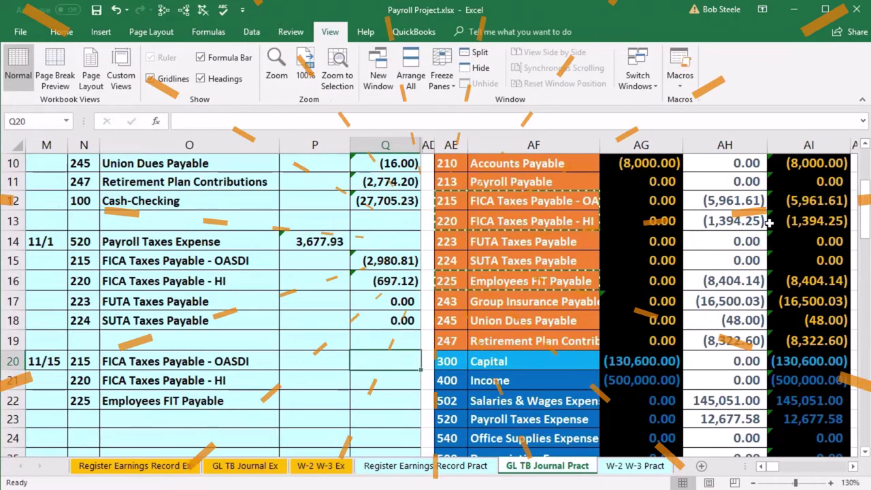
key(Delete)
Enter the 11/15 debits in P20:P22: 5961.61 for OASDI, 1394.25 for HI and 8404.14 for Employees FIT Payable
key(Left)
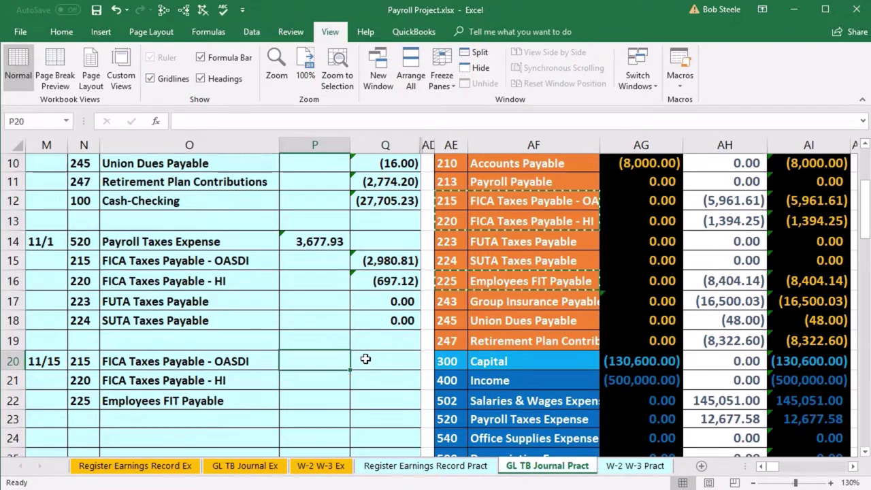
text(5961.61)
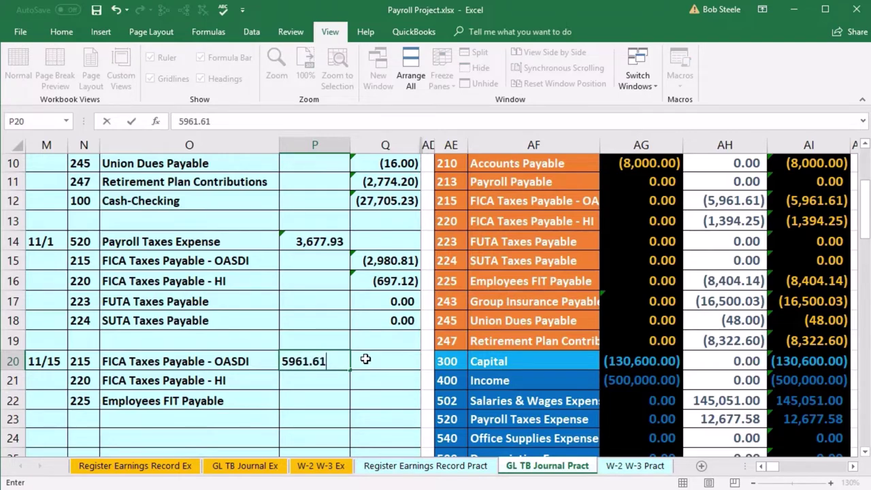
key(Return)
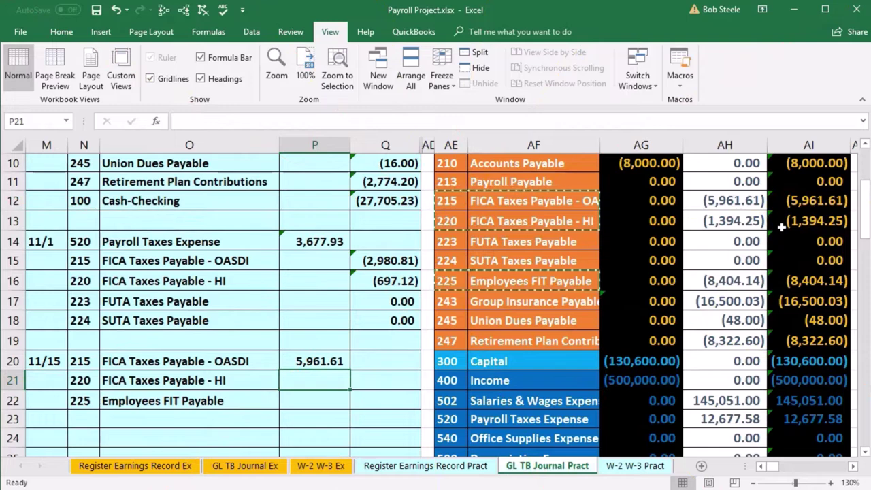
text(1394.25)
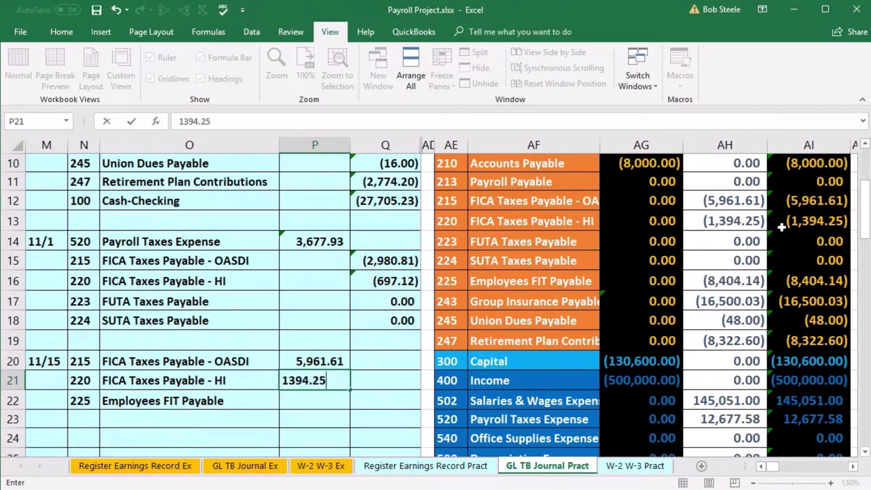
key(Return)
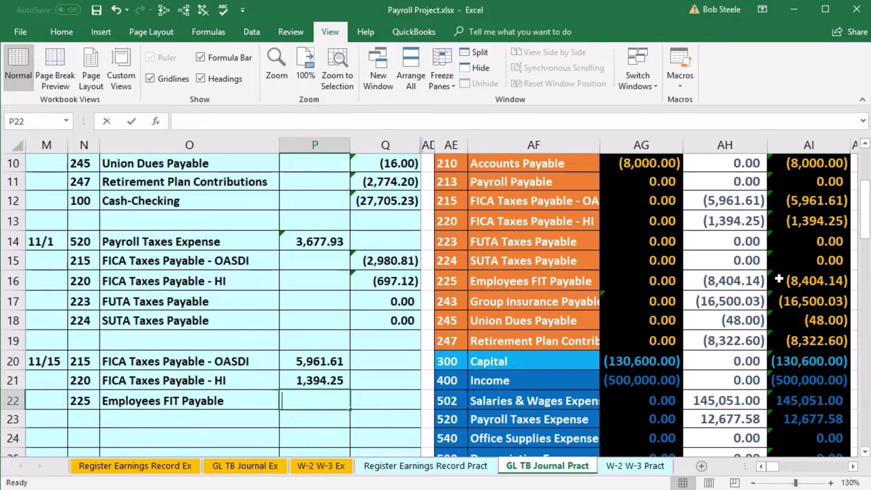
text(8,)
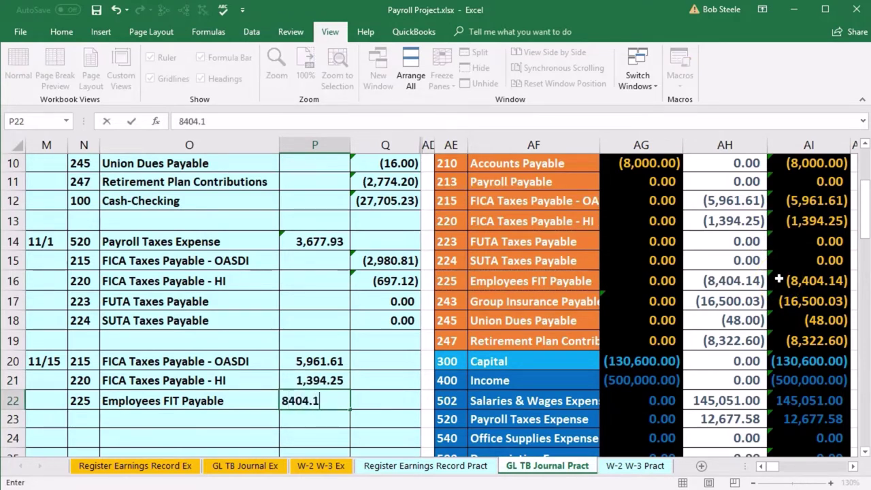
text(404.14)
key(Return)
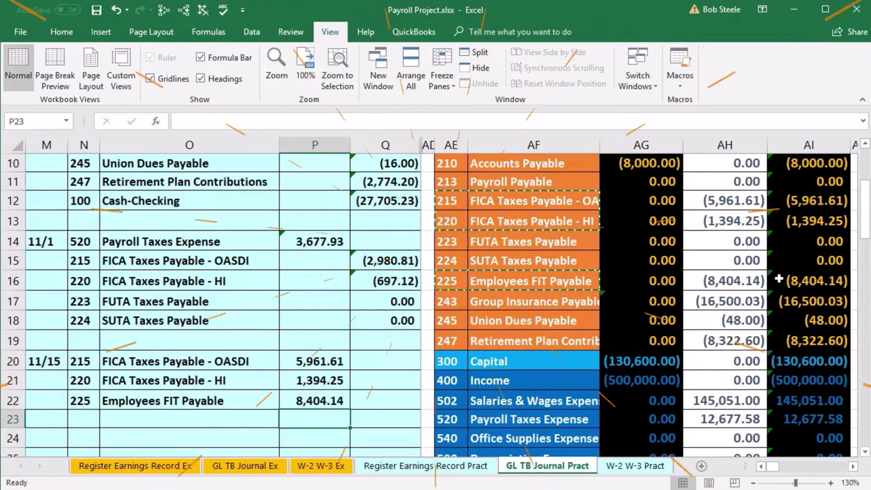
Enter the balancing credit in Q23 as the negative sum of P20:Q22
key(Right)
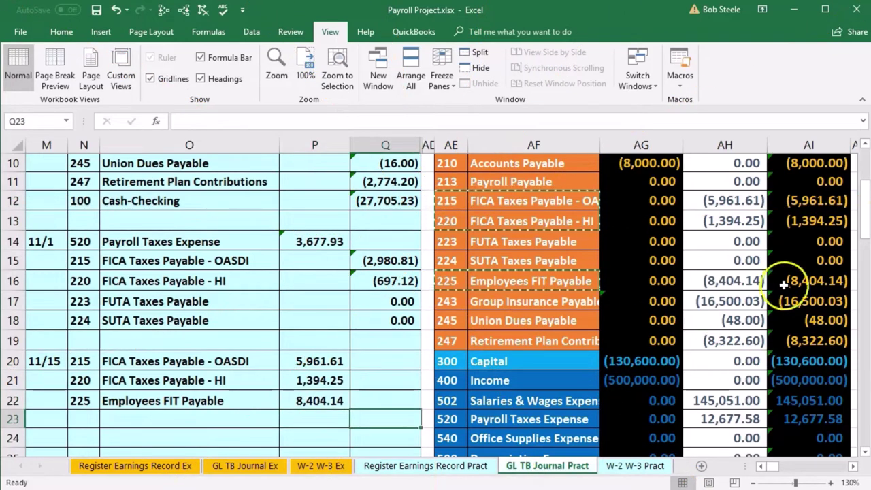
drag(328, 367, 328, 400)
click(406, 412)
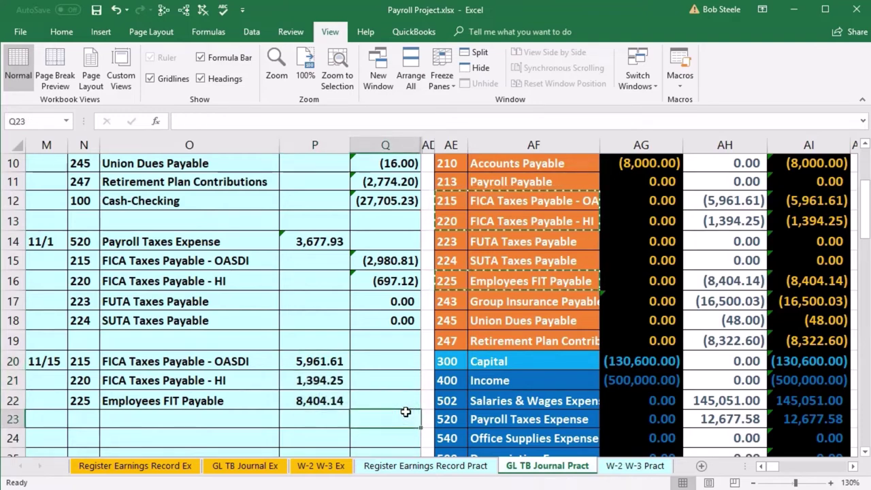
text(=sum)
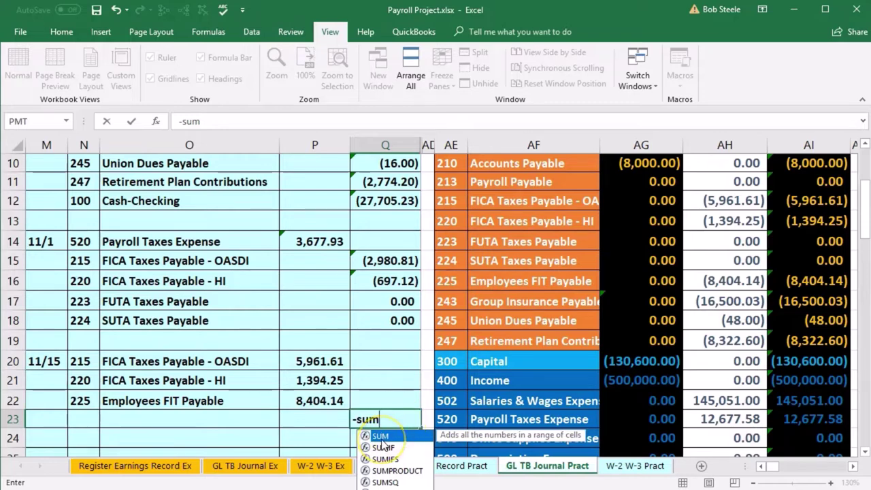
key(Tab)
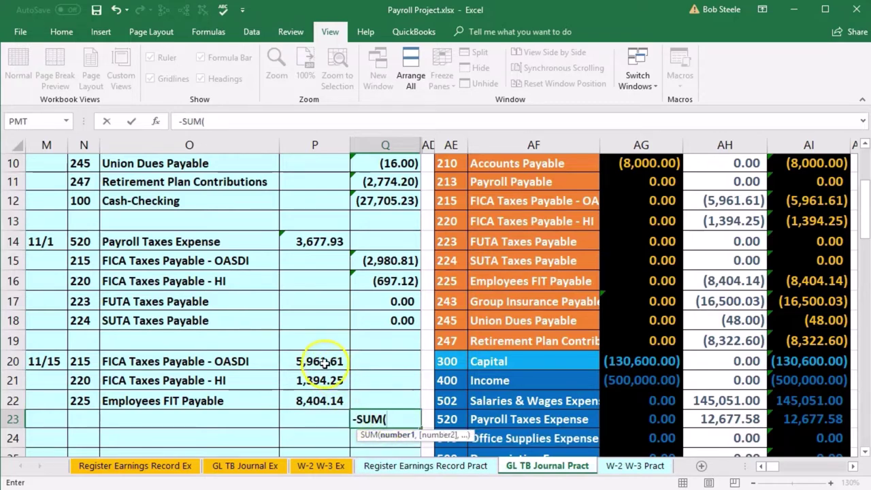
drag(324, 363, 380, 391)
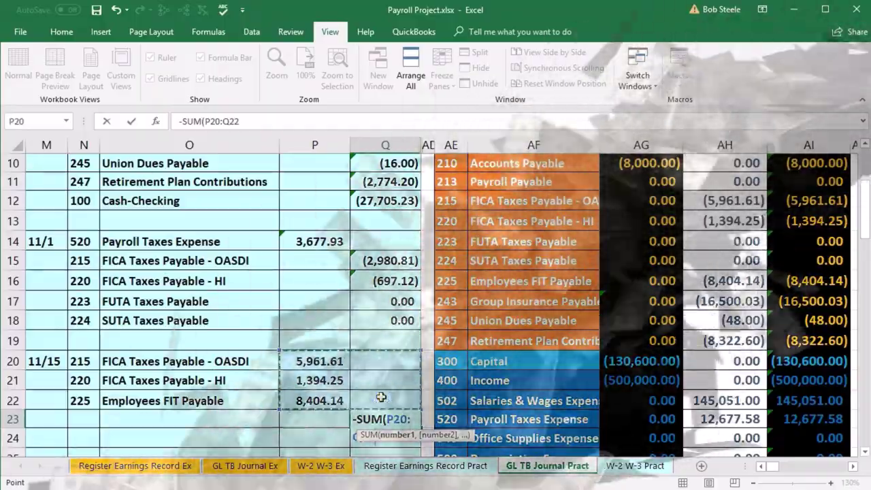
key(Return)
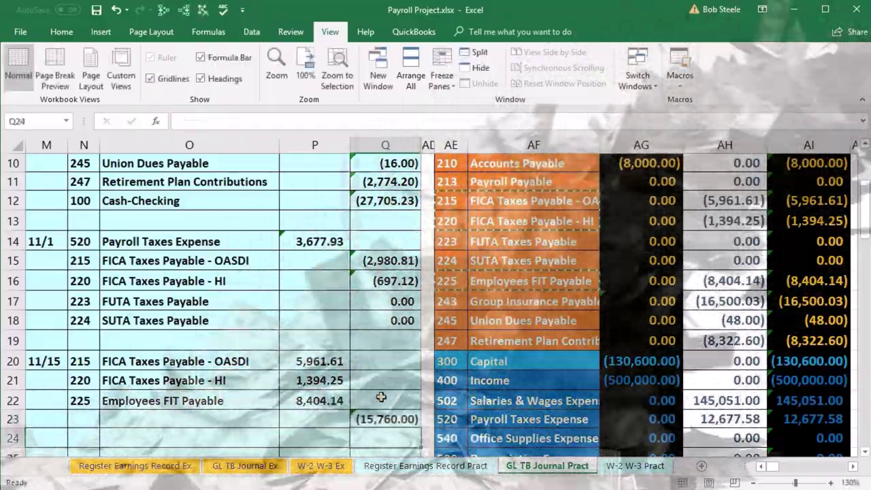
Copy the number and name of account 100 Cash-Checking from the trial balance and paste them as values at N23
scroll(462, 199, up, 2)
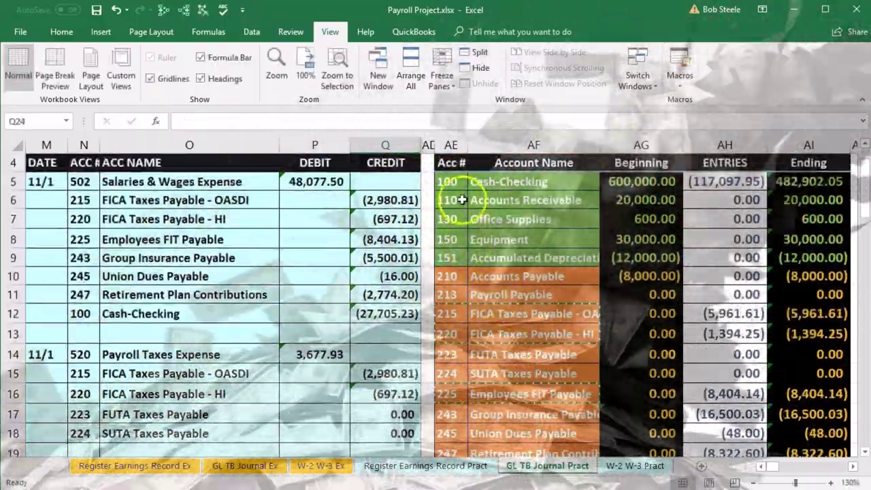
drag(449, 182, 492, 178)
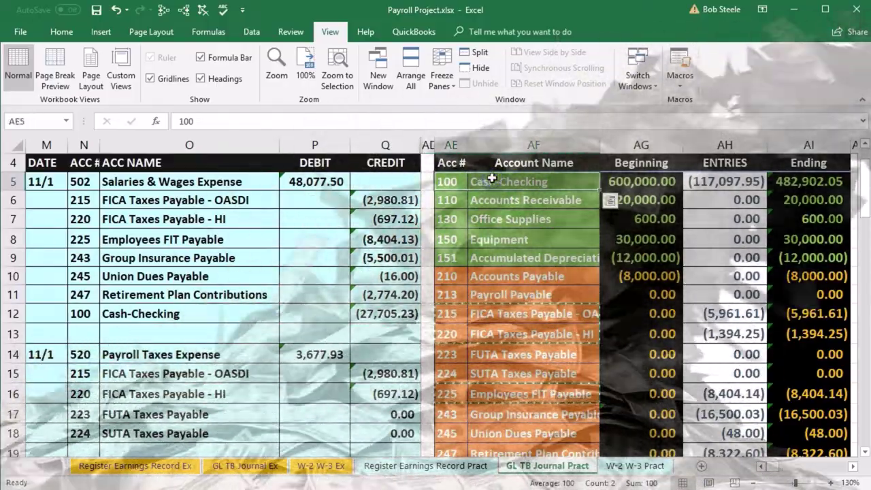
right_click(506, 180)
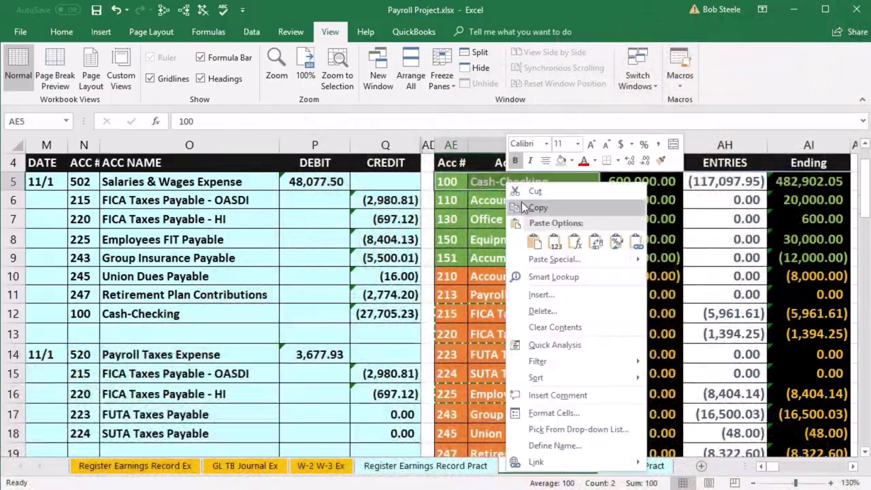
click(523, 207)
scroll(212, 425, down, 2)
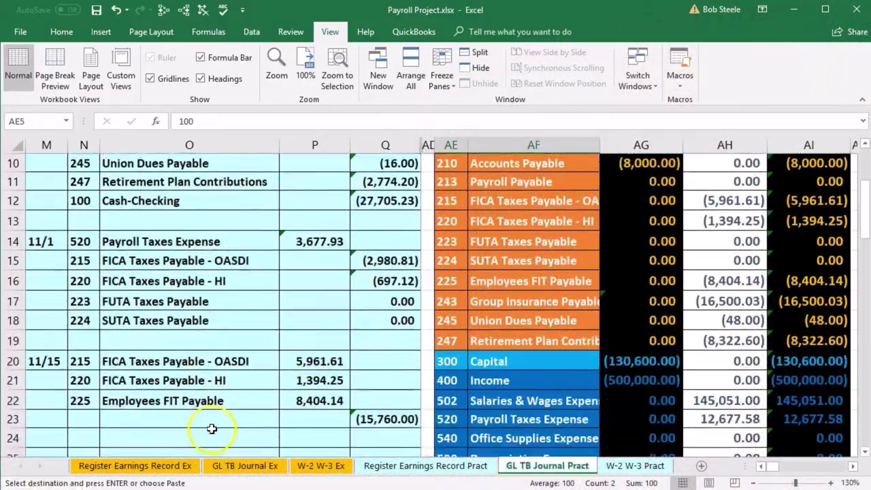
scroll(212, 429, down, 1)
click(91, 362)
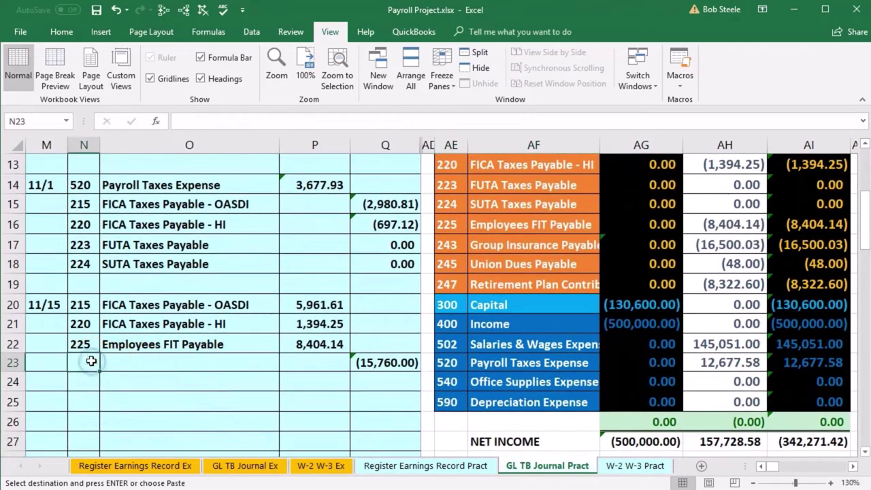
right_click(91, 361)
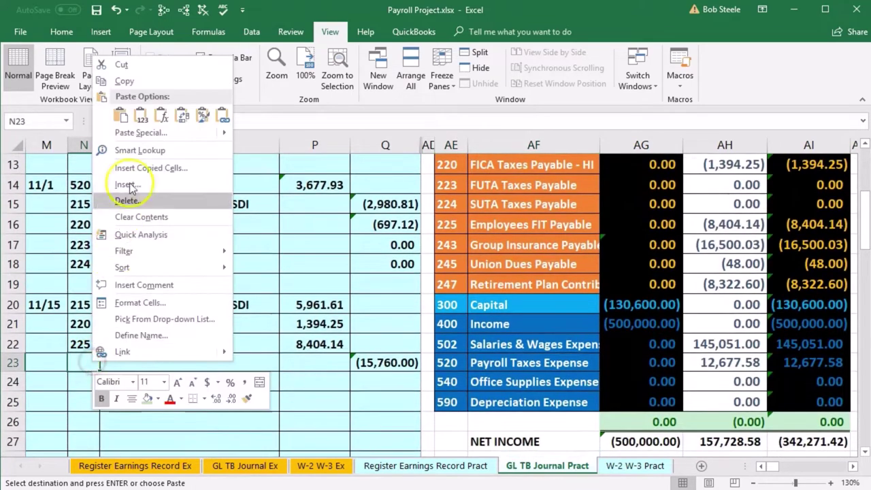
click(140, 119)
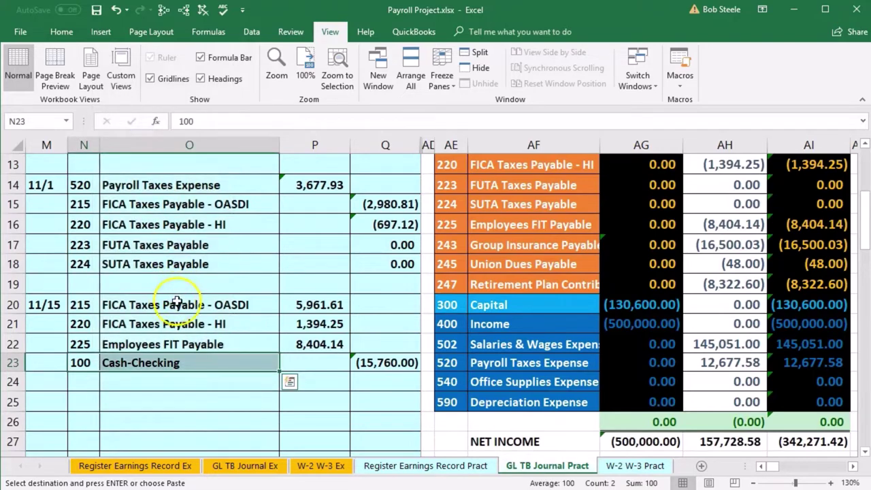
Post the 11/15 OASDI debit to account 215 in the ledger, dating AS14 11/15 and linking AT14 to journal cell P20
drag(97, 303, 117, 304)
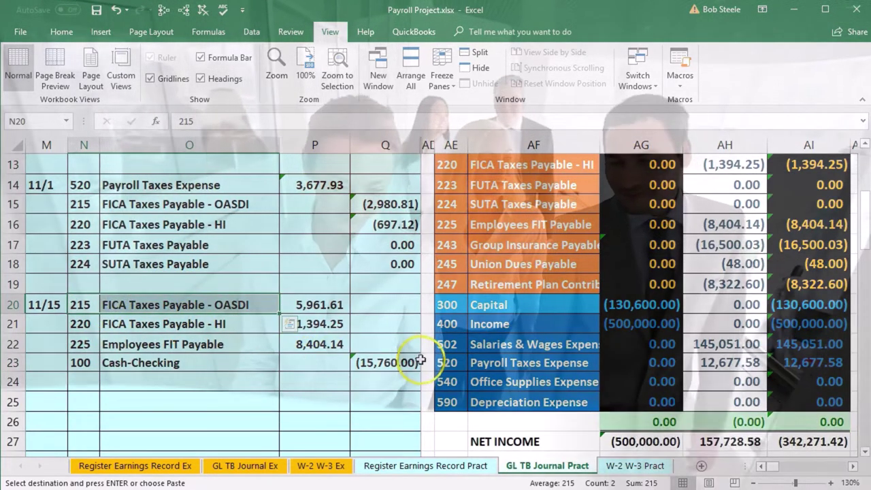
scroll(408, 340, up, 1)
click(456, 201)
key(ctrl+v)
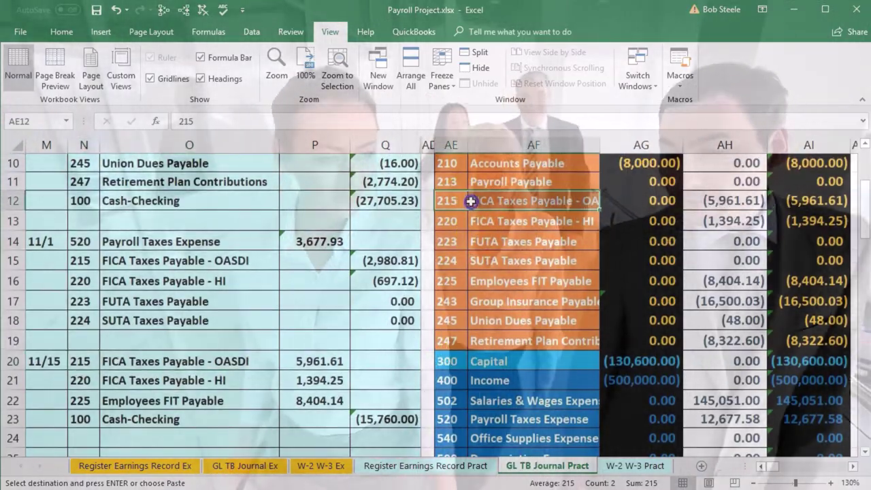
scroll(462, 259, up, 1)
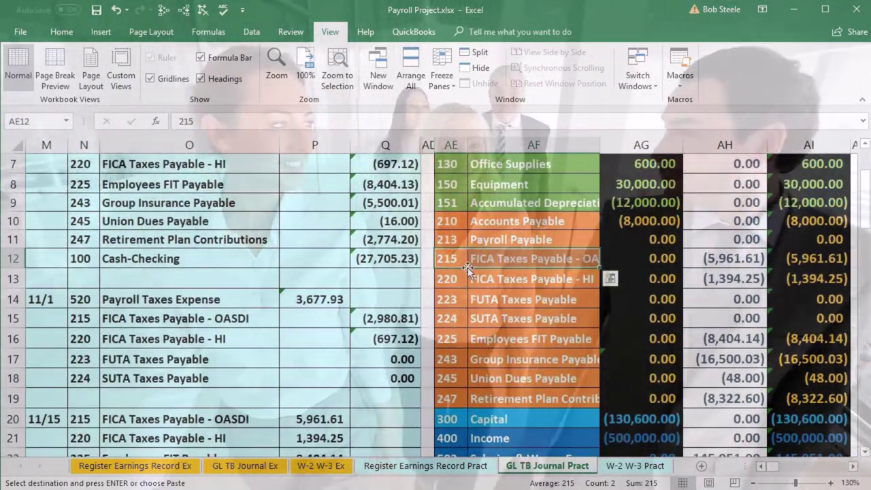
key(Right)
key(Right)
key(Right)
key(Right)
key(Right)
key(Right)
key(Right)
key(Right)
key(Right)
key(Right)
key(Right)
key(Right)
key(Right)
key(Right)
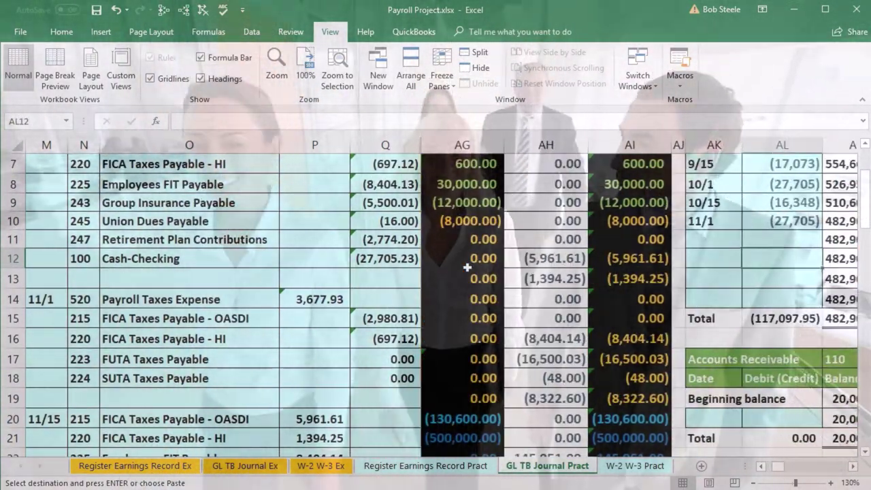
key(Right)
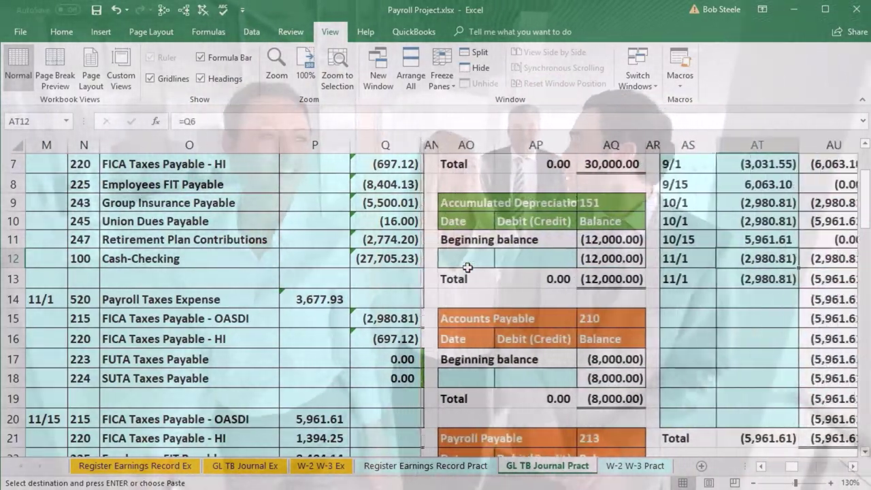
scroll(548, 311, down, 1)
scroll(548, 311, down, 2)
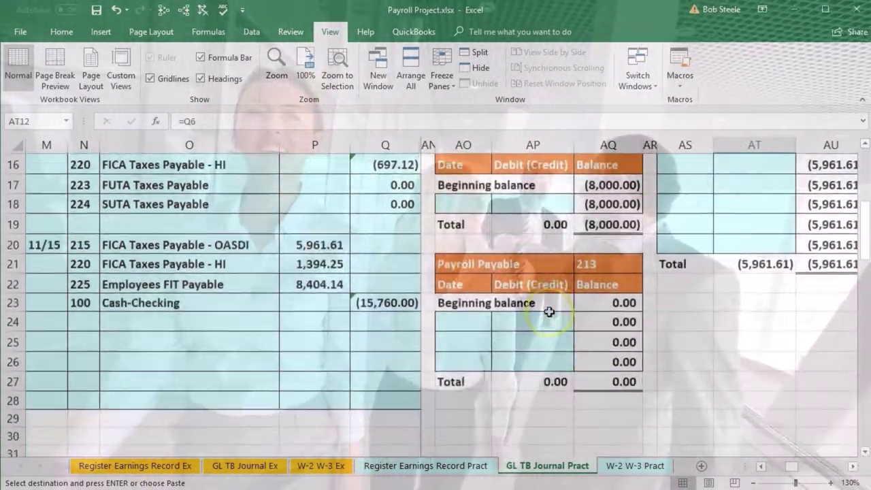
scroll(548, 311, up, 4)
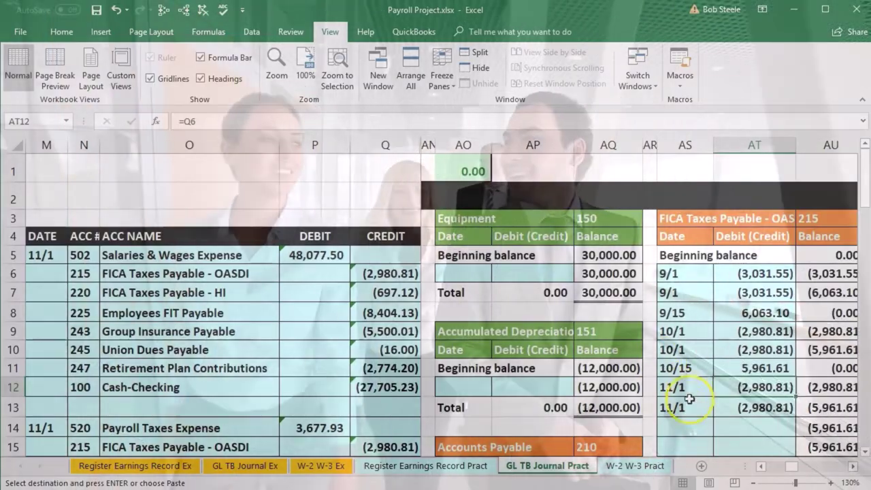
scroll(682, 426, down, 2)
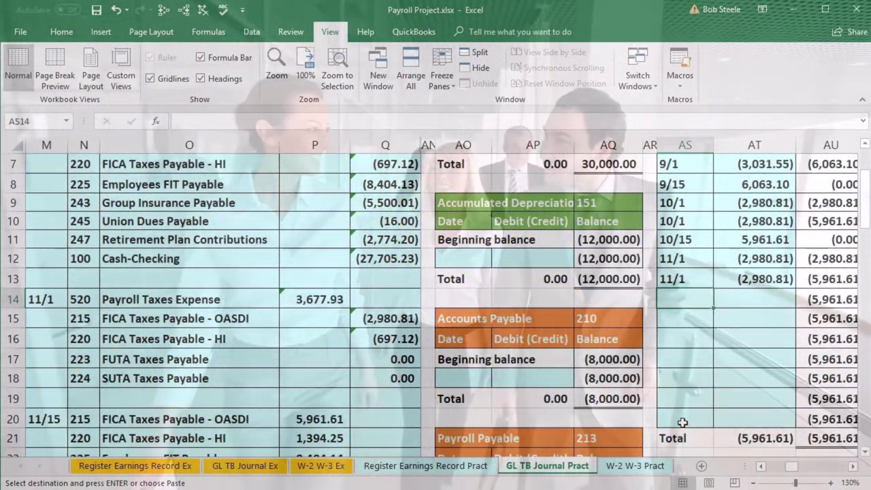
text(11/15)
key(ctrl+Return)
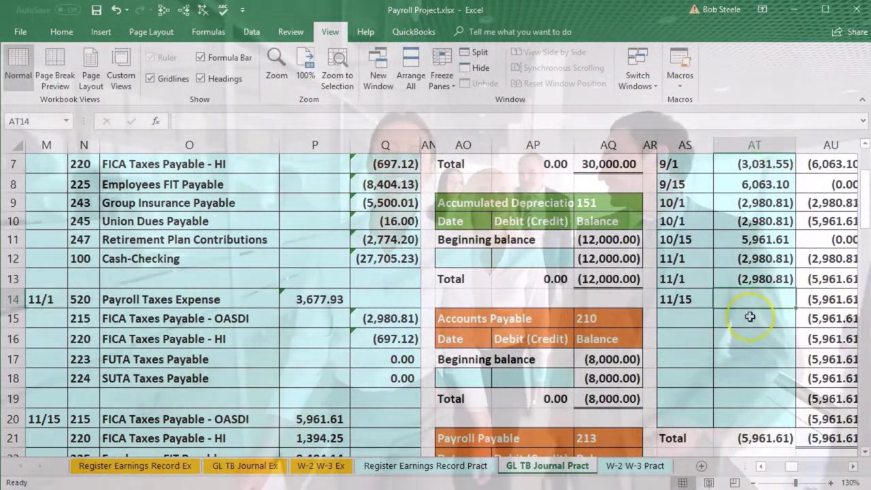
text(=)
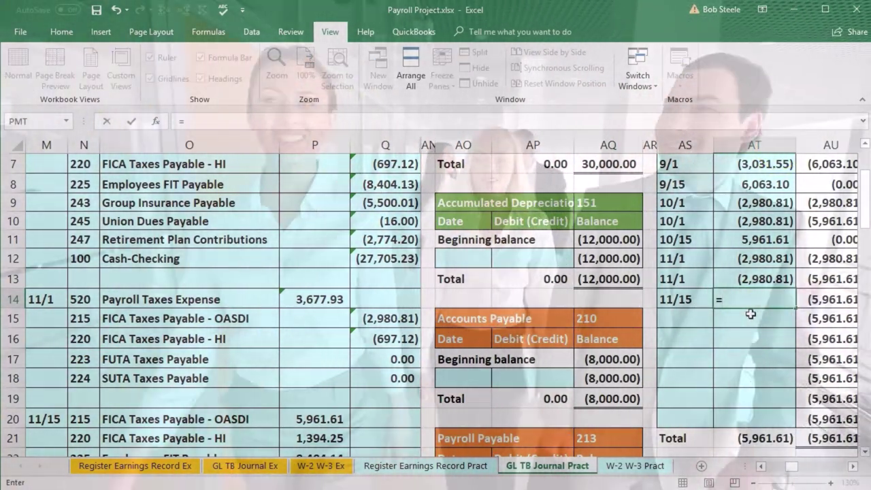
click(330, 415)
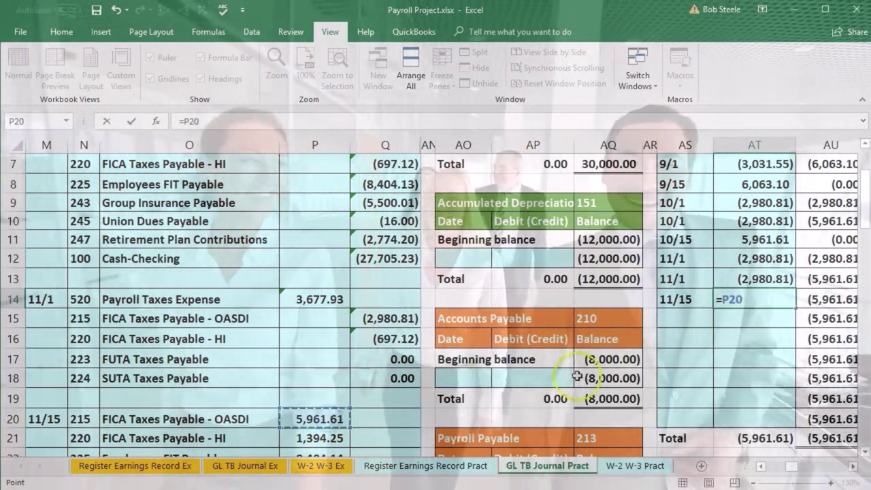
key(Return)
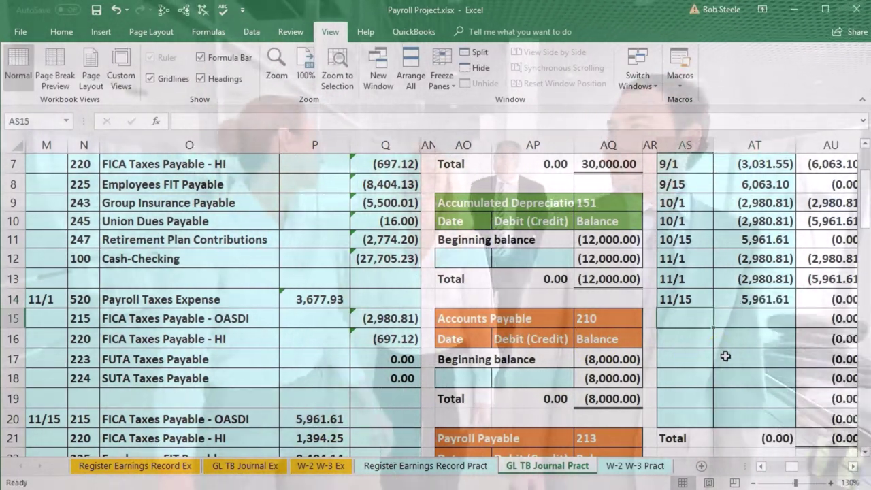
Examine the account 215 ledger's running balance after each payroll tax deposit, from the 10/1 postings through 11/15
click(806, 298)
key(Right)
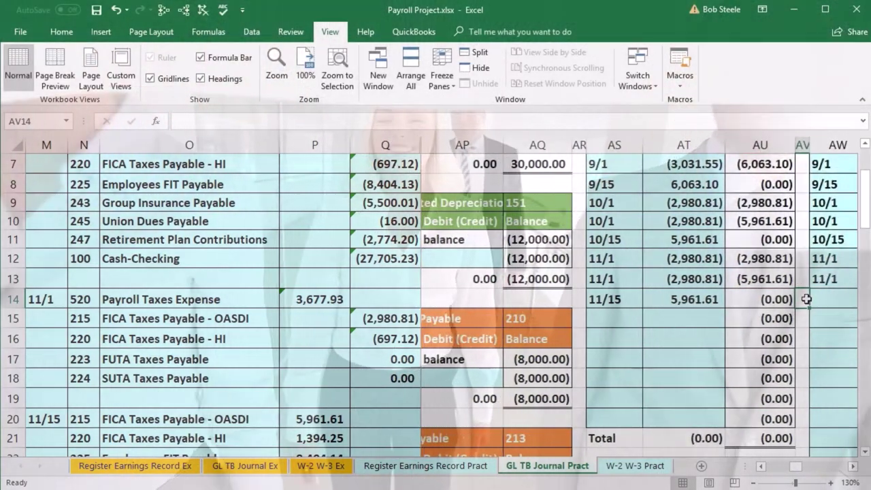
scroll(806, 298, up, 1)
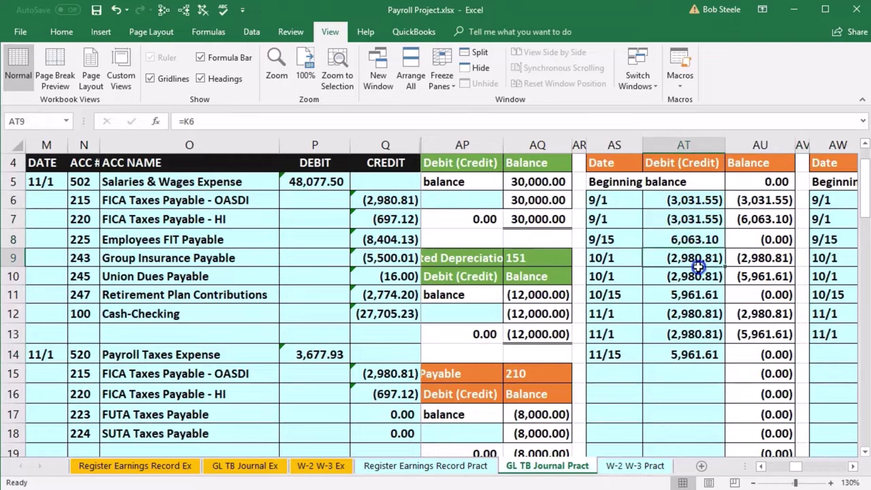
click(761, 294)
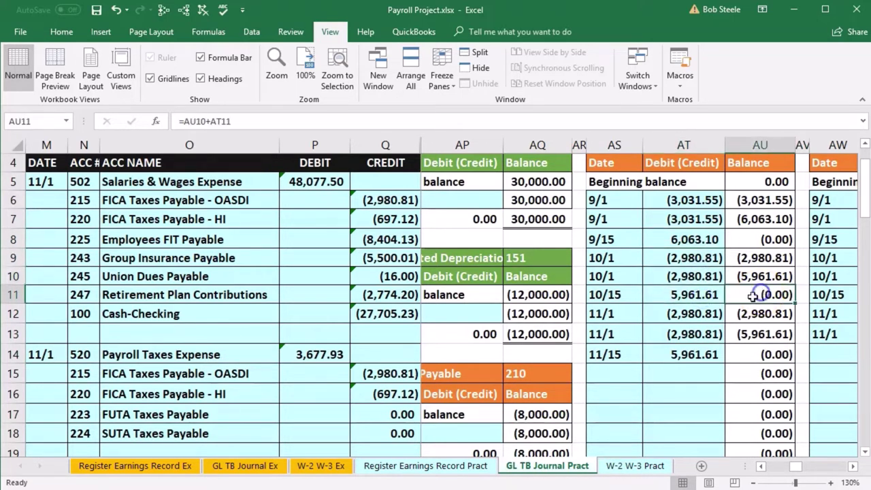
click(718, 308)
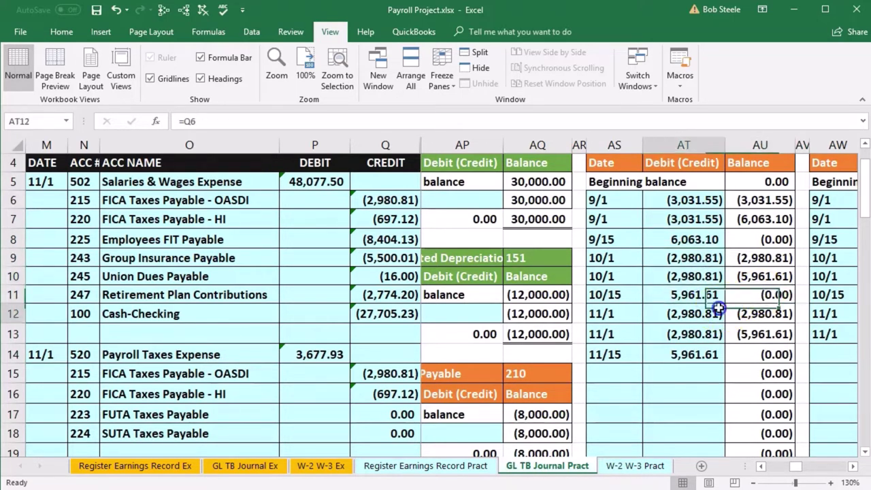
click(783, 359)
scroll(694, 409, down, 2)
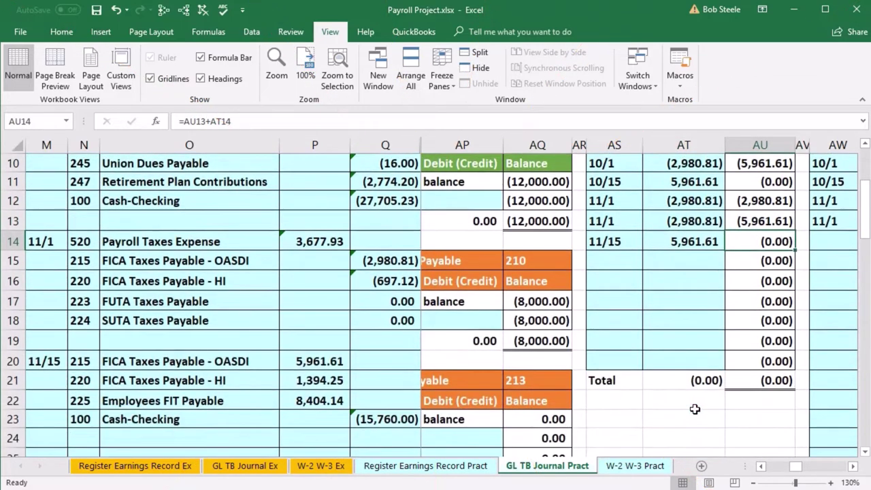
Post the 11/15 HI debit to account 220 in the ledger, dating AW14 11/15 and linking AX14 to journal cell P21
click(691, 319)
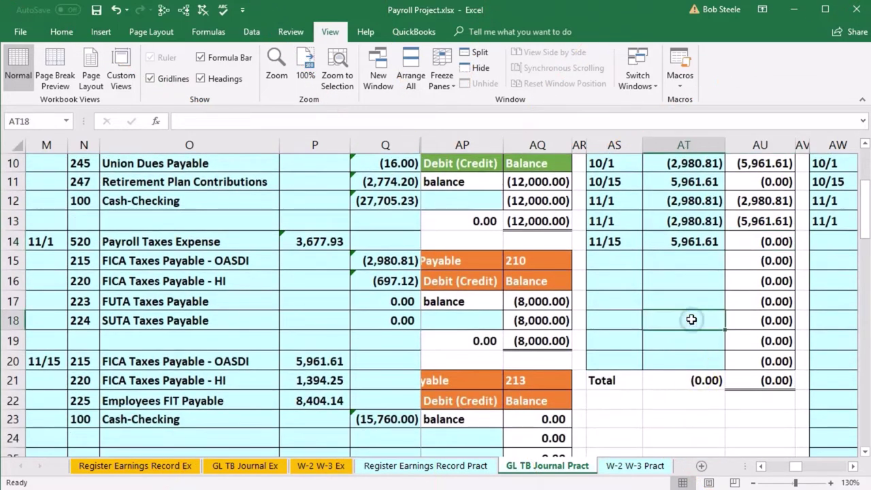
key(Right)
key(Right)
key(Right)
key(Right)
key(Right)
key(Right)
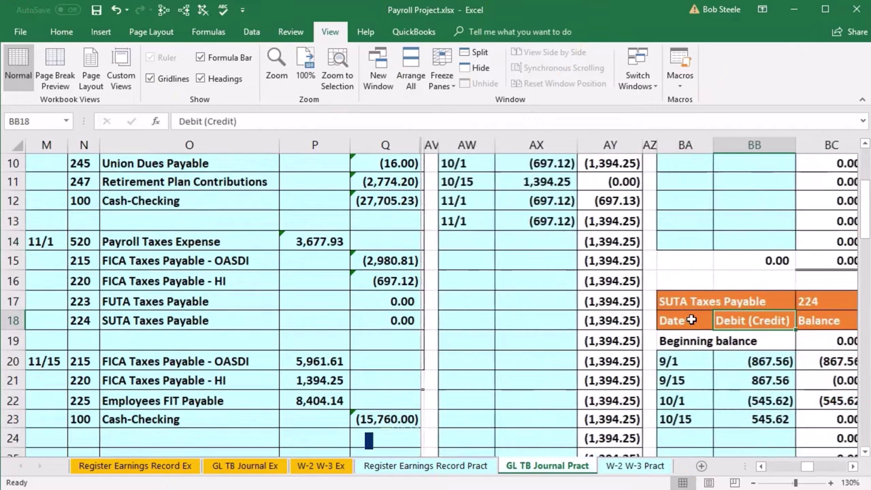
scroll(691, 319, up, 3)
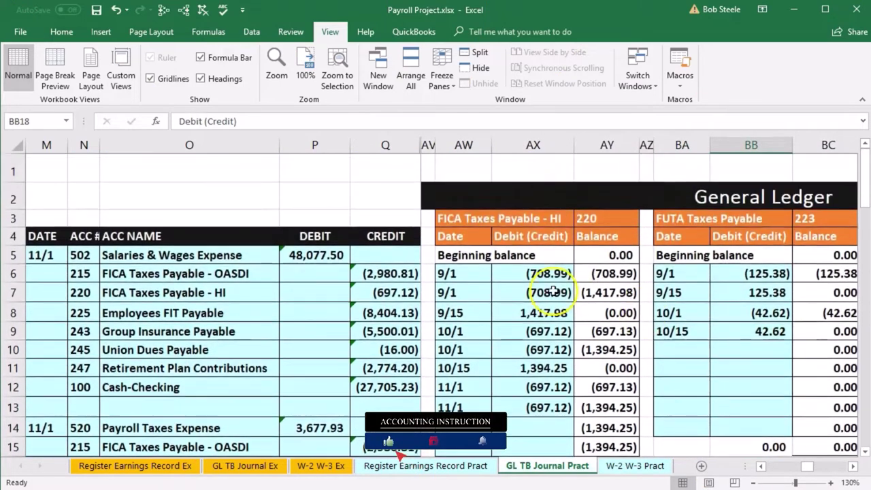
scroll(553, 292, down, 1)
scroll(517, 296, down, 1)
click(470, 299)
scroll(471, 299, down, 1)
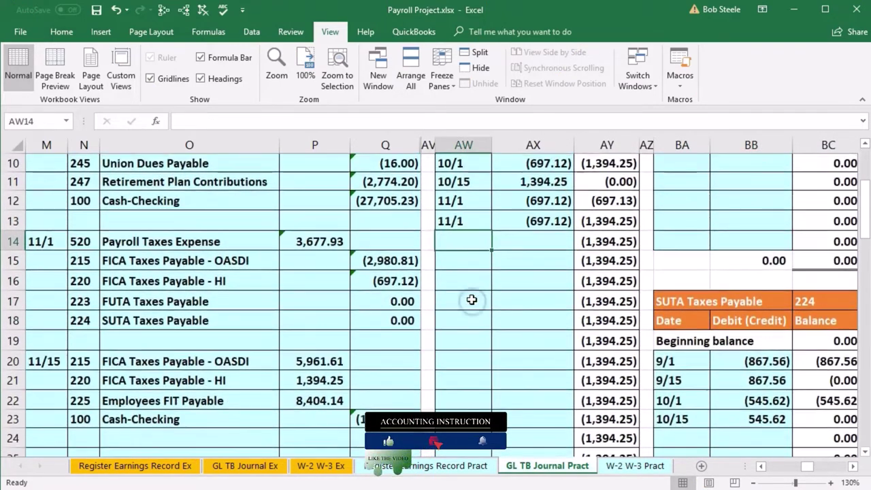
text(11/15)
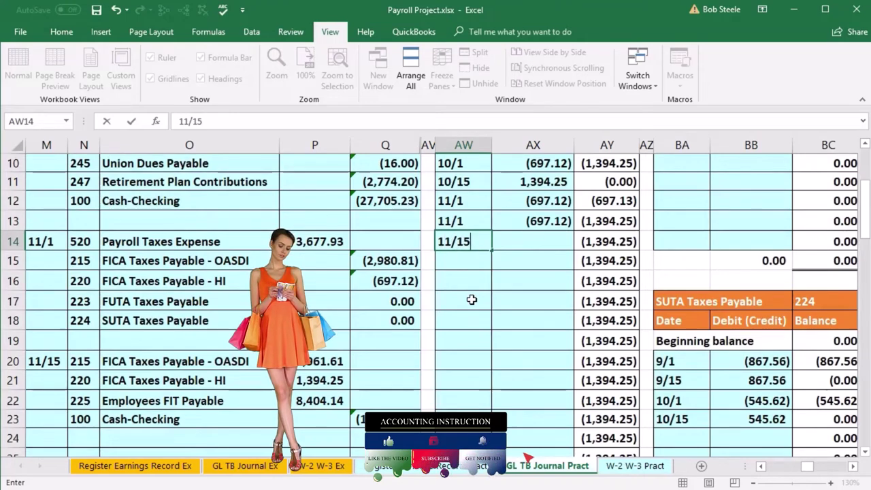
key(Tab)
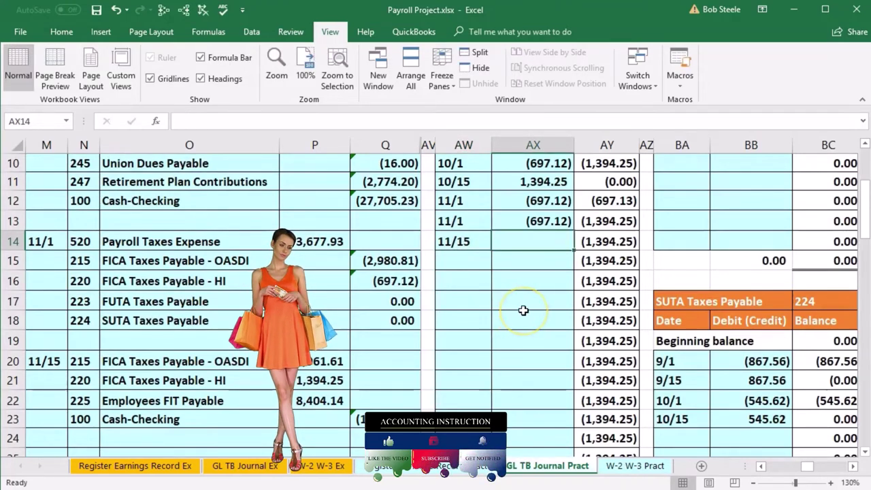
text(=)
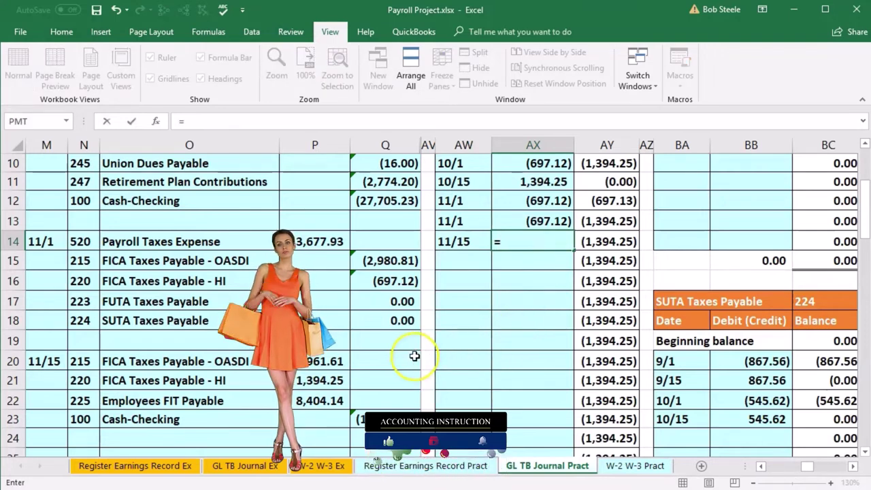
click(319, 382)
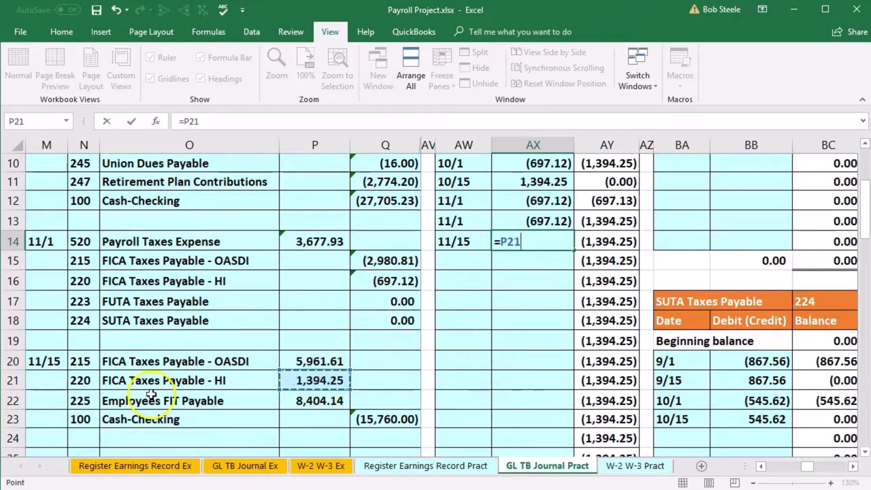
key(Return)
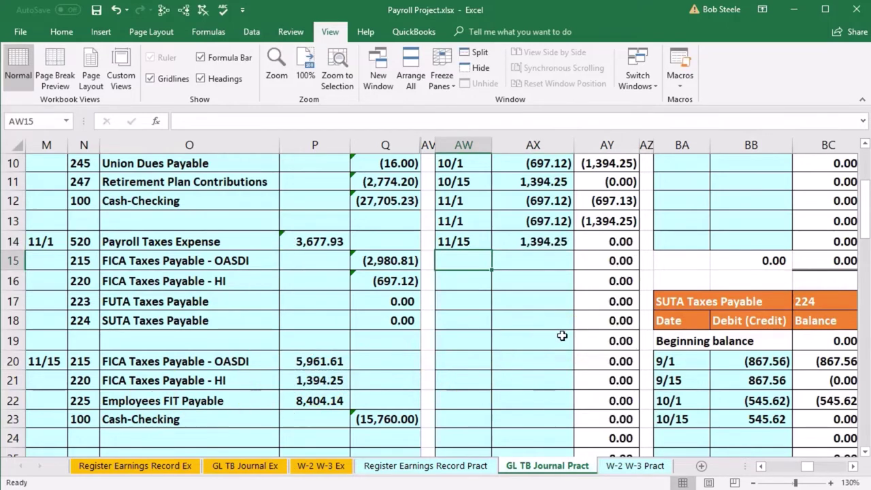
Examine the account 220 ledger's postings and running balance from 9/1 through the 11/15 deposit
scroll(562, 335, up, 2)
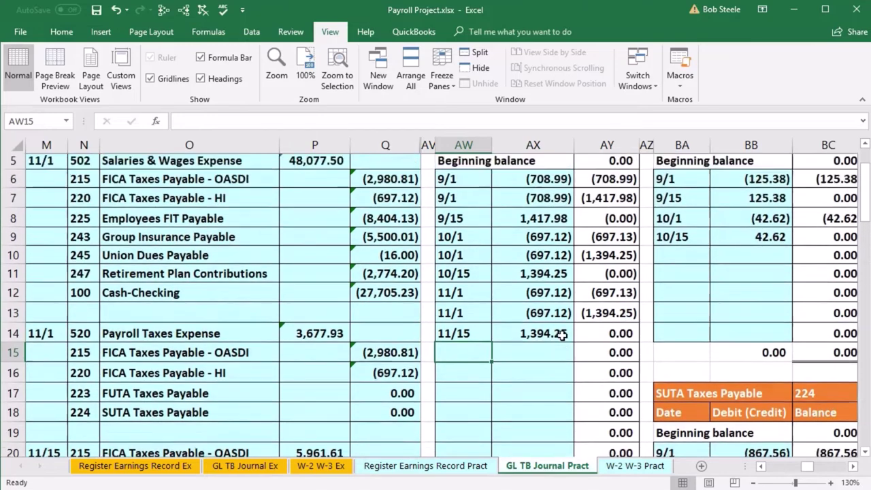
drag(544, 207, 544, 214)
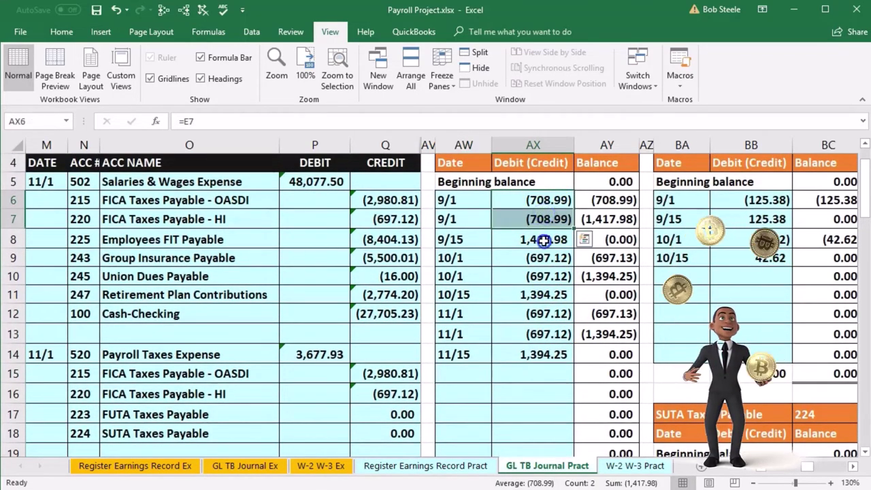
click(547, 239)
click(547, 257)
click(547, 275)
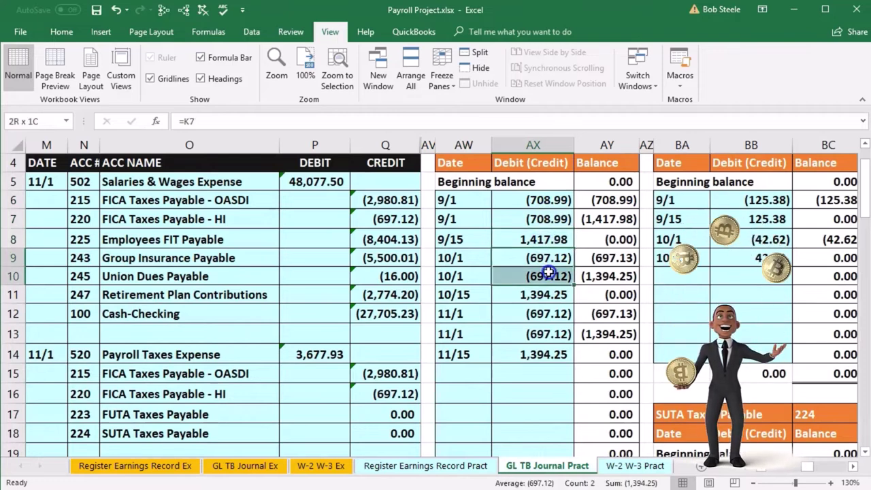
click(547, 294)
click(619, 294)
click(553, 320)
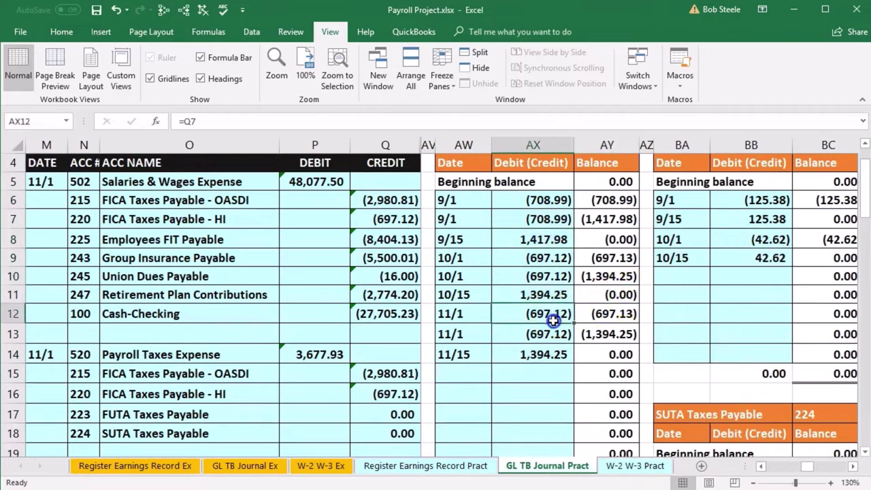
click(613, 334)
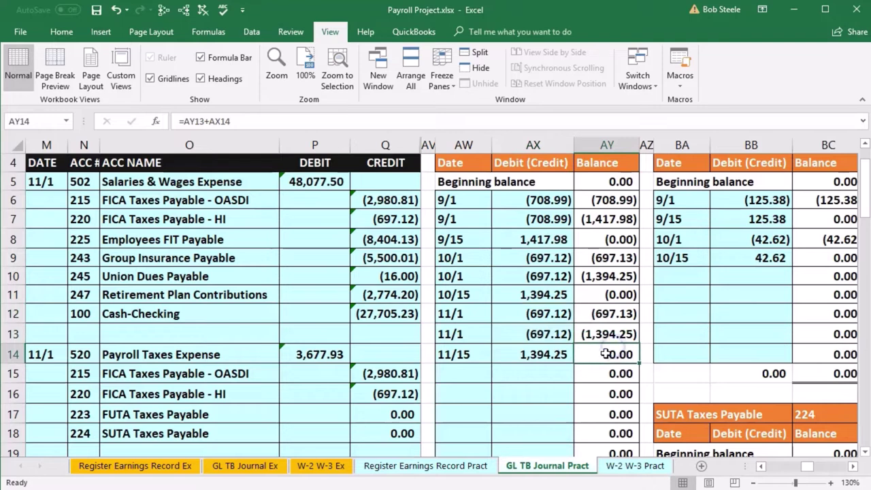
Post the 11/15 Employees FIT Payable debit to account 225 in the ledger, dating BE11 11/15 and linking BF11 to journal cell P22
click(285, 428)
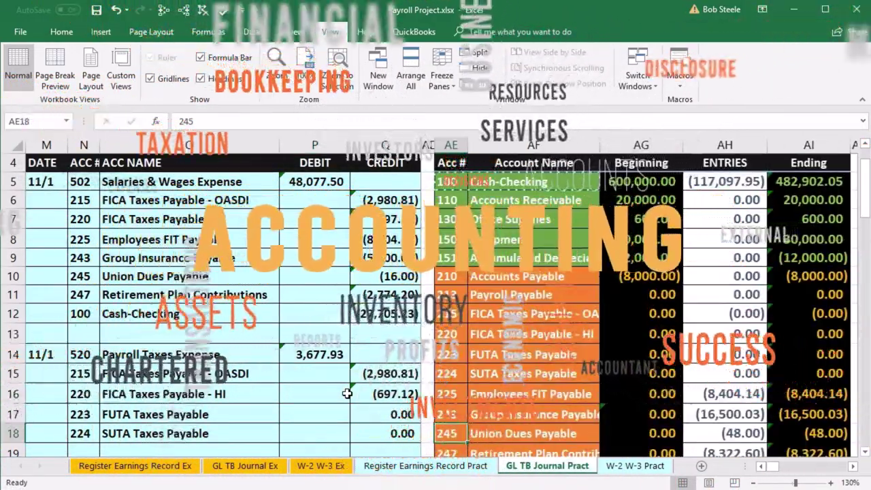
scroll(710, 381, down, 2)
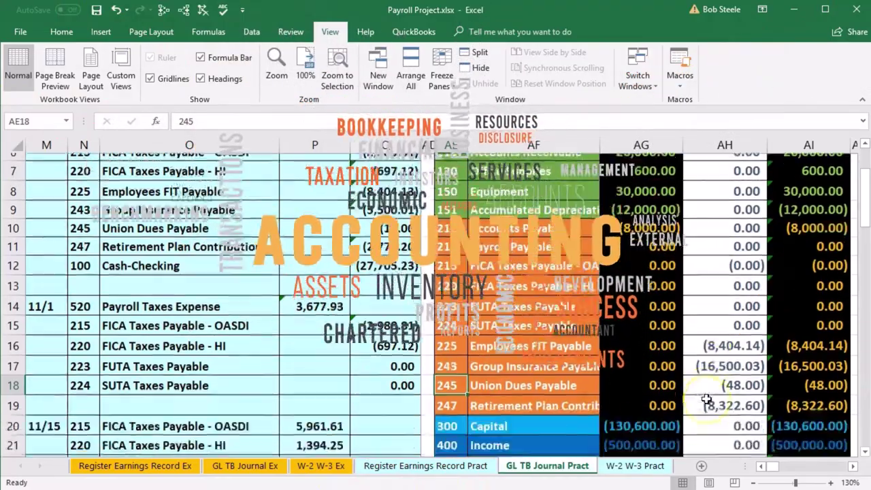
scroll(708, 399, down, 2)
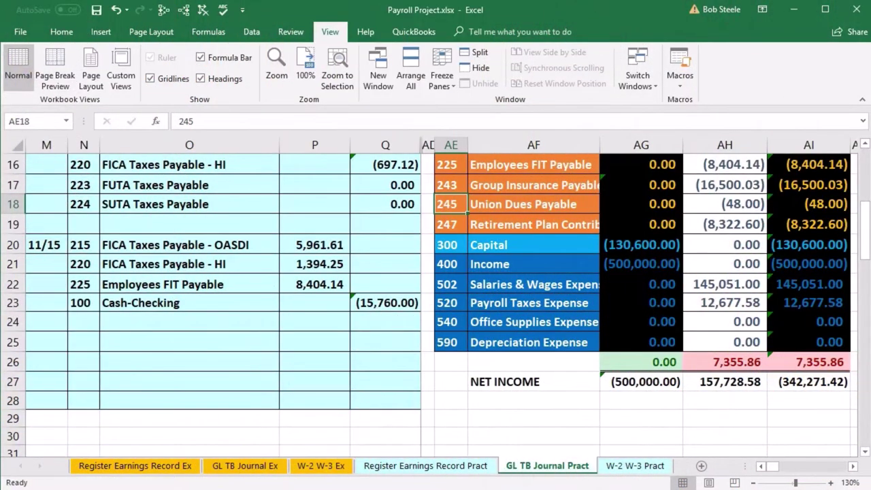
drag(82, 287, 109, 286)
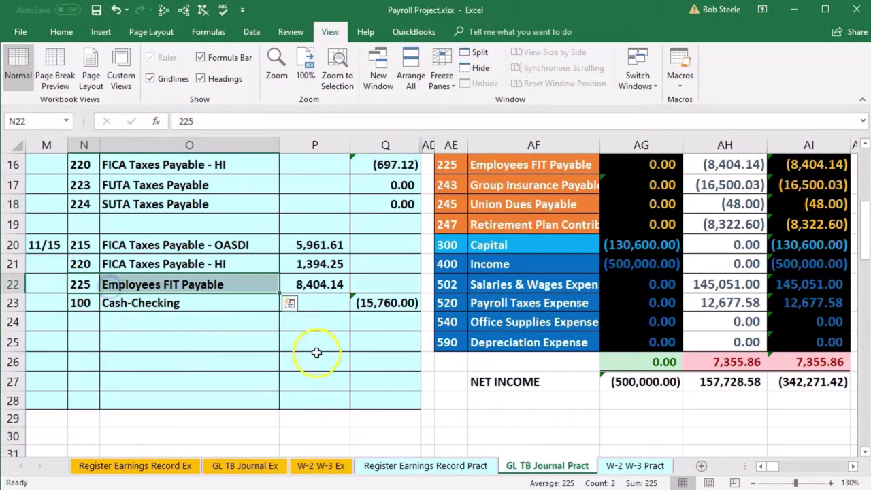
click(320, 285)
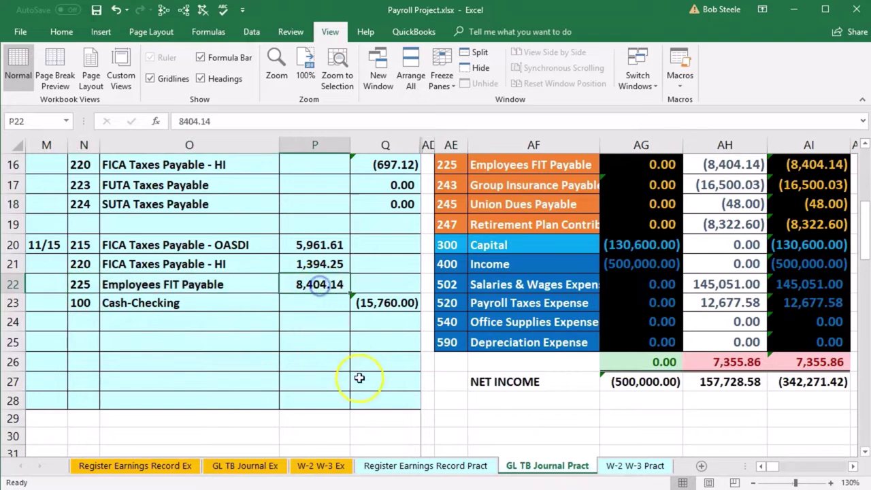
scroll(359, 378, up, 1)
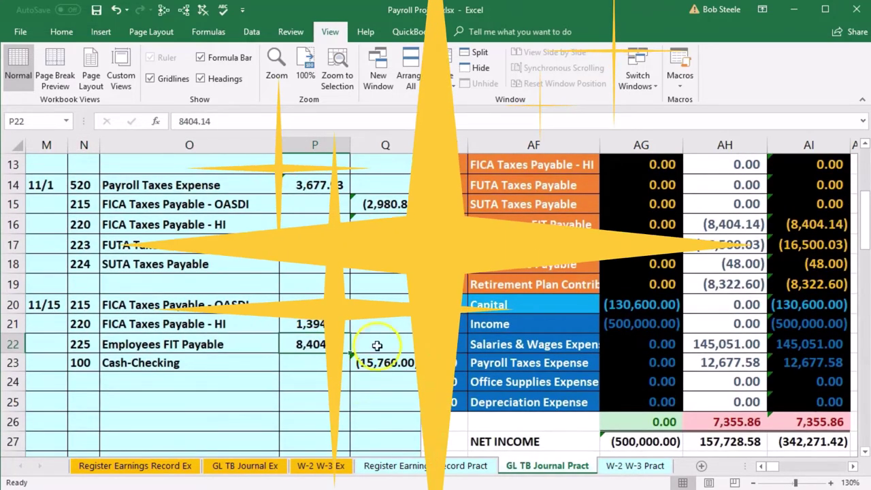
click(406, 231)
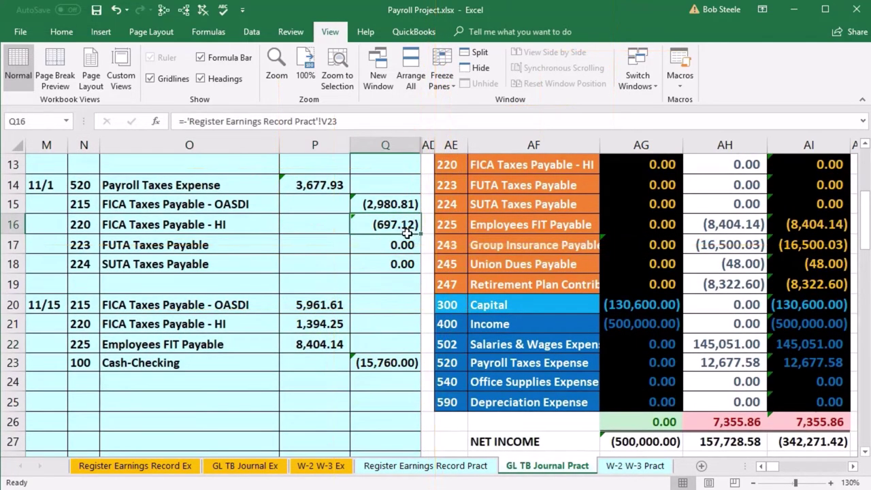
key(Right)
key(Right)
key(Right)
key(Right)
key(Right)
key(Right)
key(Right)
key(Right)
key(Right)
key(Right)
key(Right)
key(Right)
key(Right)
key(Right)
key(Right)
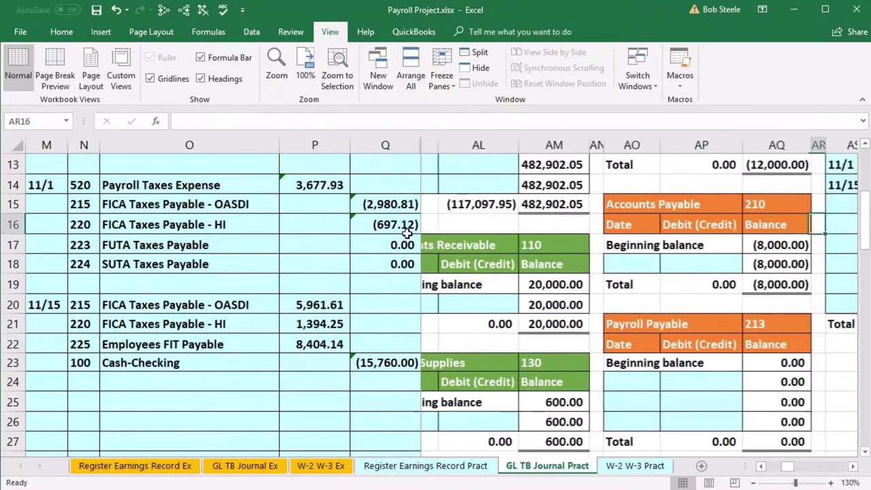
key(Right)
key(Right)
key(Right)
key(Right)
key(Right)
key(Right)
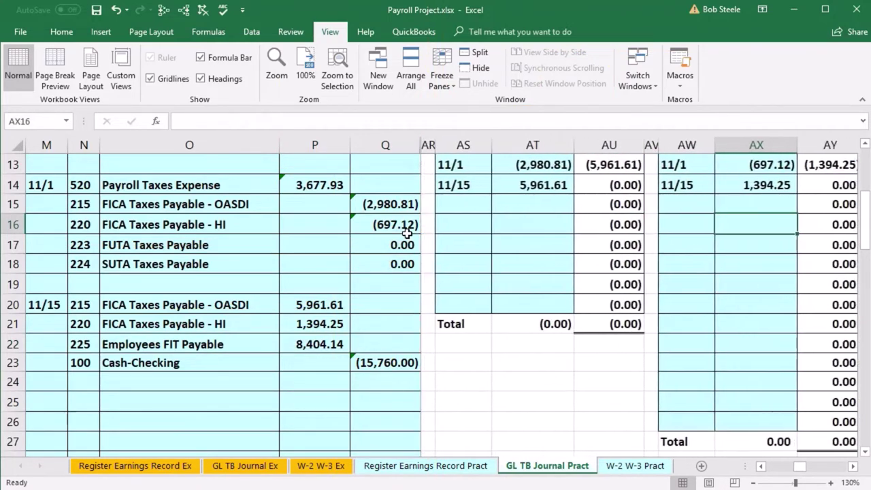
scroll(406, 232, up, 4)
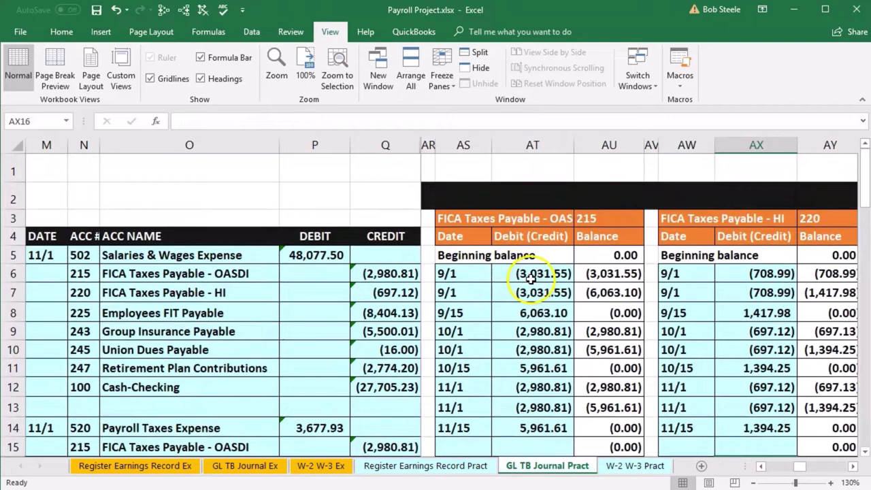
click(530, 275)
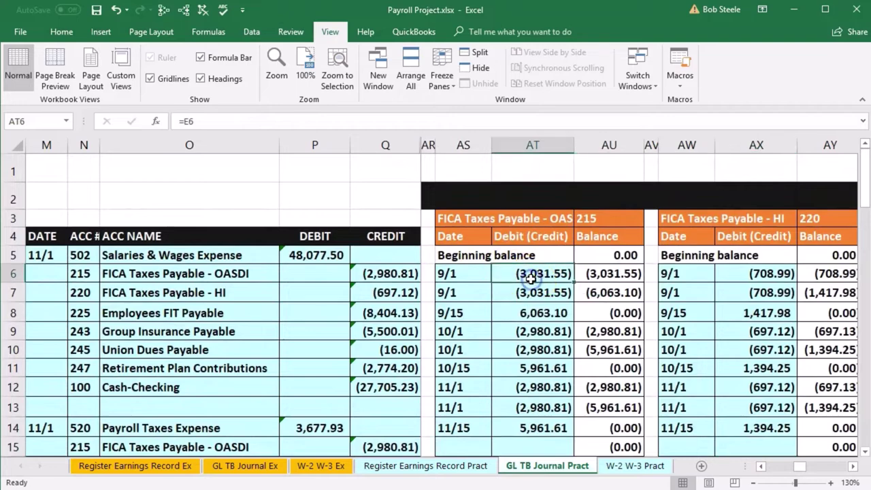
key(Right)
key(Right)
key(Right)
key(Right)
key(Right)
key(Right)
key(Right)
key(Right)
key(Right)
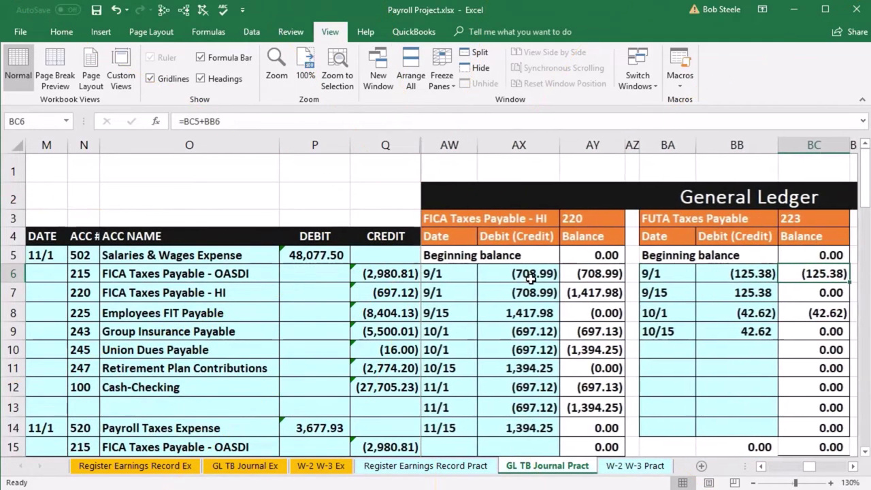
key(Right)
key(Right)
key(Right)
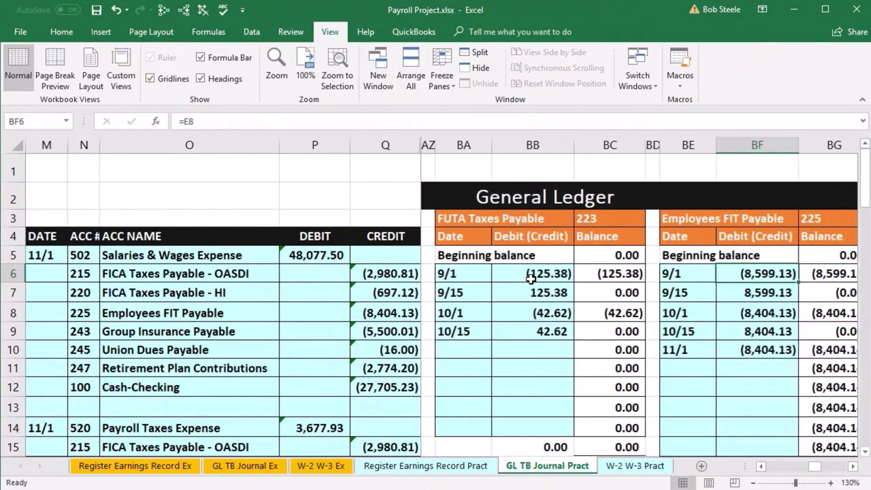
click(685, 366)
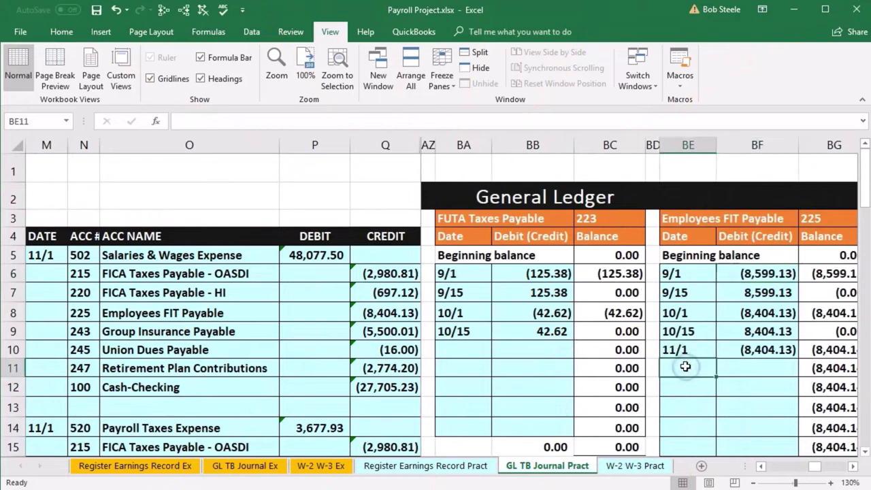
text(11/15)
key(Tab)
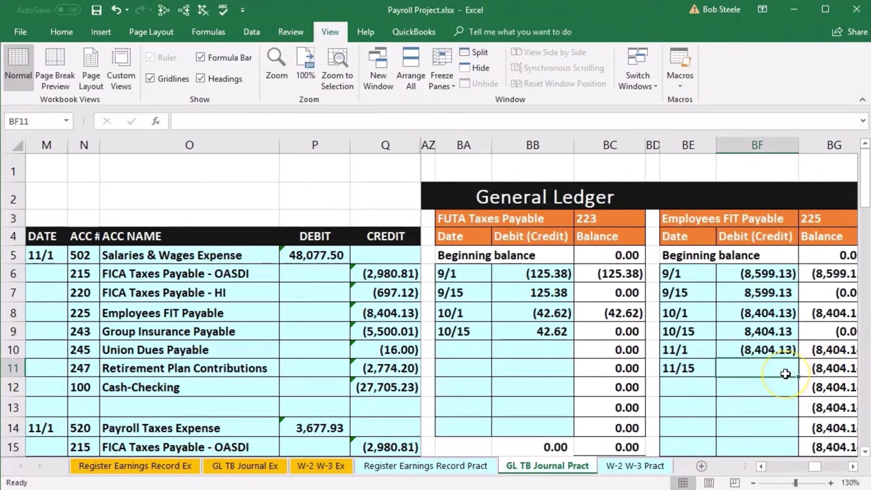
text(=)
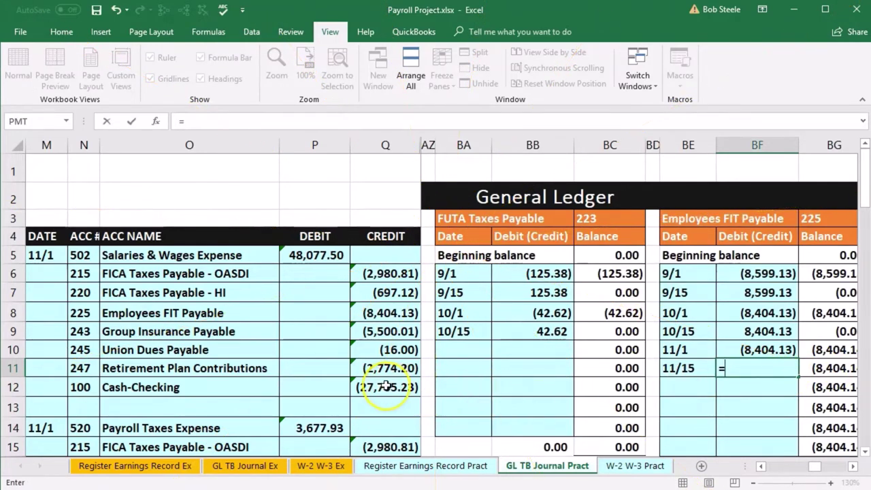
scroll(385, 386, down, 3)
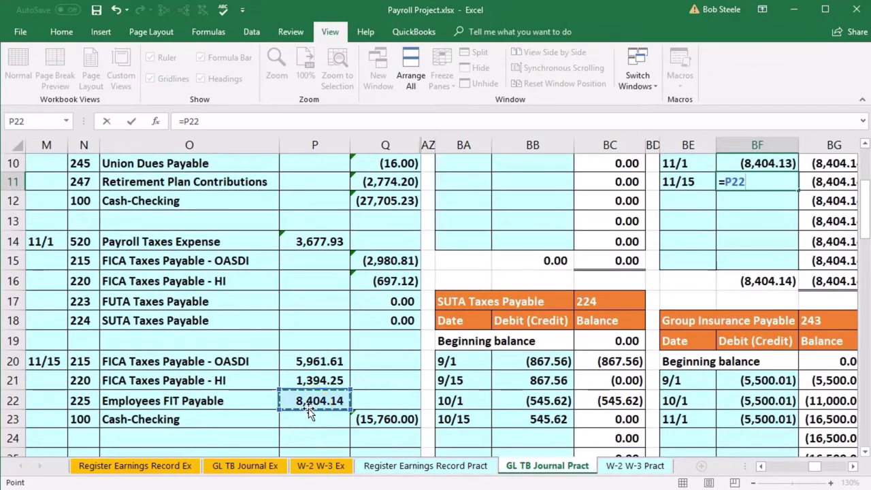
key(Return)
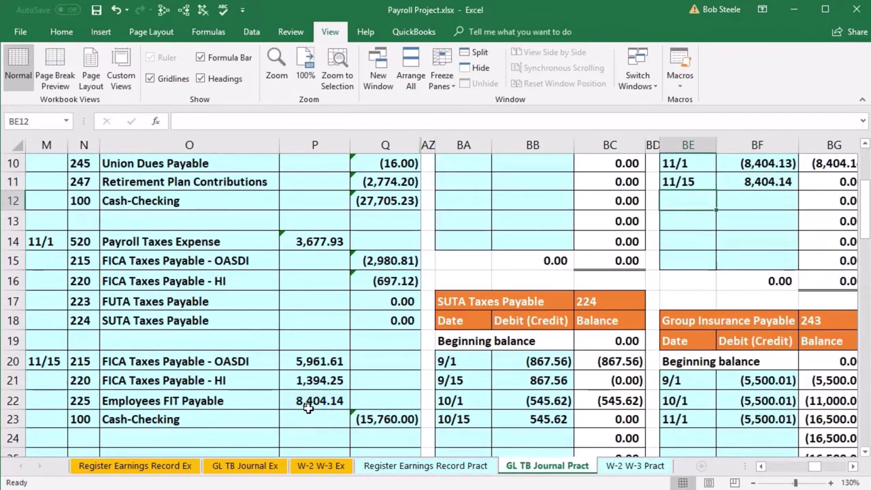
Examine the account 225 ledger's postings and running balance from 9/1 through 11/15
key(Left)
key(Up)
key(Right)
key(Right)
key(Up)
key(Right)
key(Up)
key(Up)
key(Up)
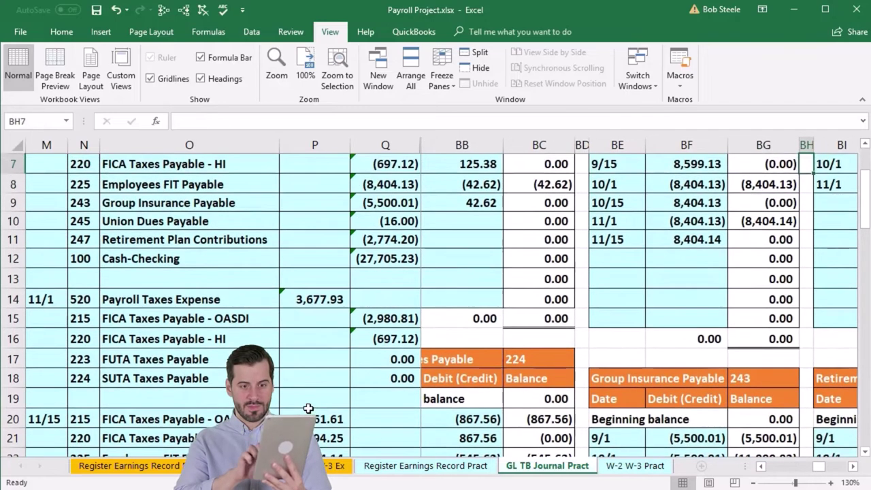
key(Down)
key(Down)
key(Down)
key(Left)
key(Down)
key(Up)
key(Up)
key(Up)
key(Up)
key(Up)
key(Up)
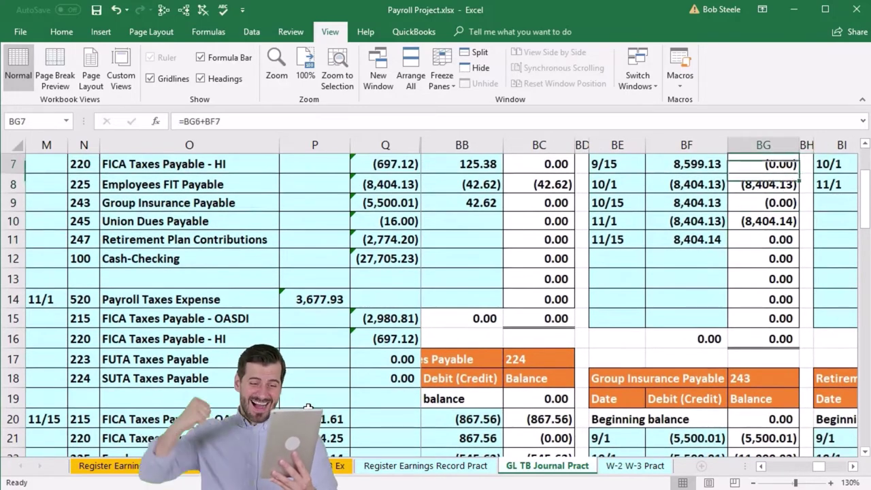
key(Left)
key(Down)
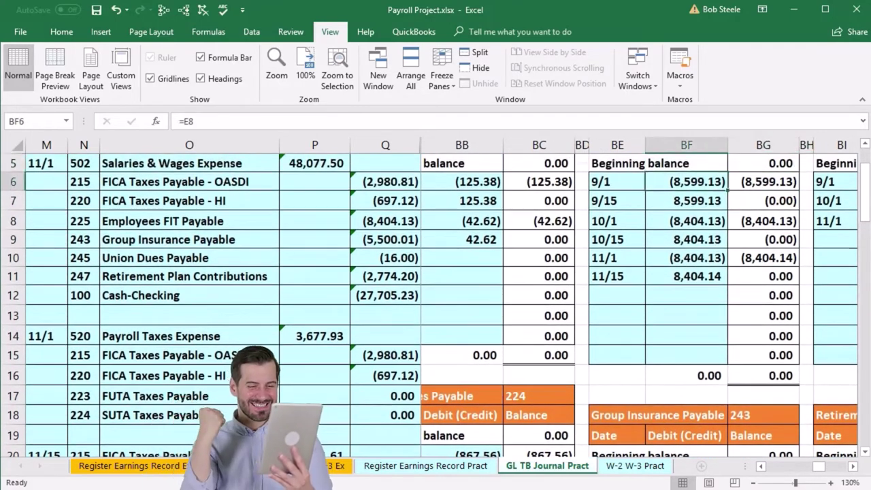
key(Down)
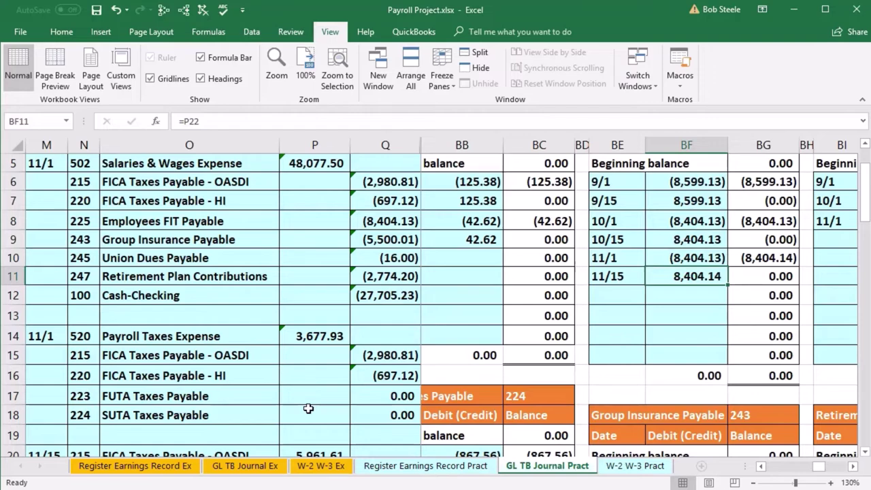
Post the 11/15 Cash-Checking credit to account 100 in the ledger, dating AK11 11/15 and linking AL11 to journal cell Q23
key(Left)
key(Left)
key(Left)
key(Left)
key(Left)
key(Left)
key(Left)
key(Left)
key(Left)
key(Left)
key(Left)
key(Left)
key(Left)
key(Left)
key(Left)
key(Left)
key(Left)
key(Left)
key(Left)
key(Left)
key(Left)
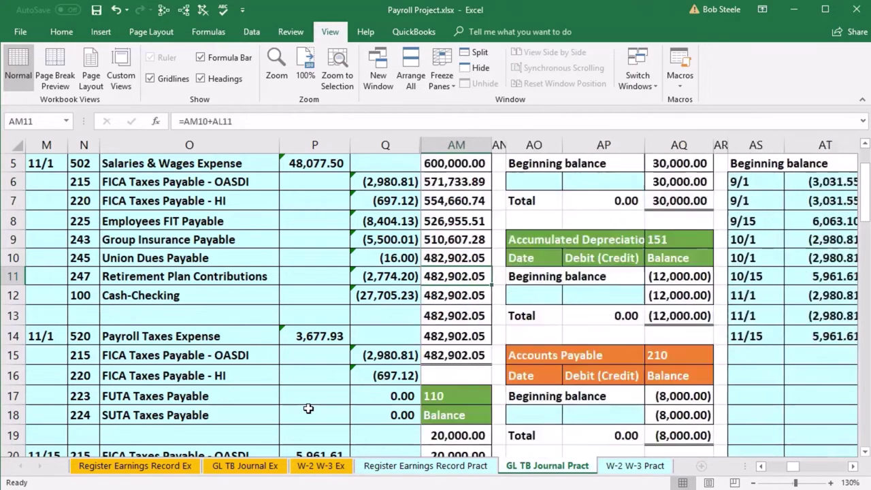
key(Right)
key(Right)
key(Right)
key(Right)
key(Right)
key(Right)
key(Right)
key(Right)
key(Right)
key(Right)
key(Right)
key(Right)
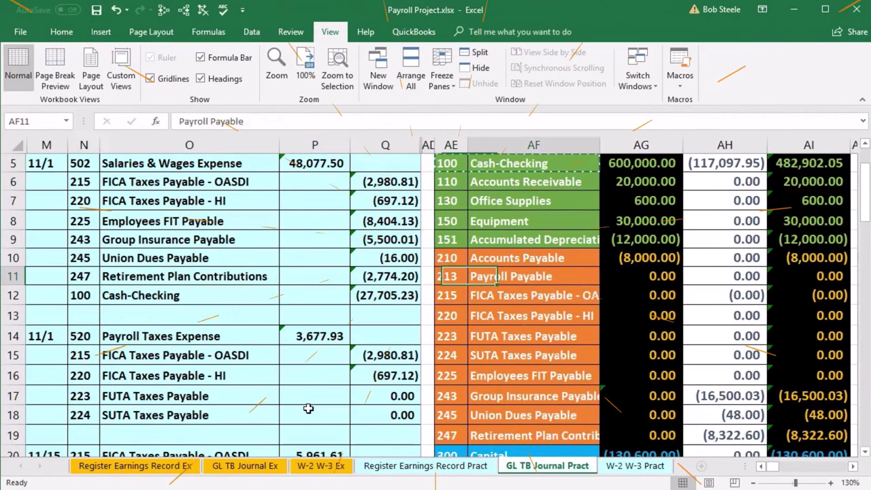
key(Right)
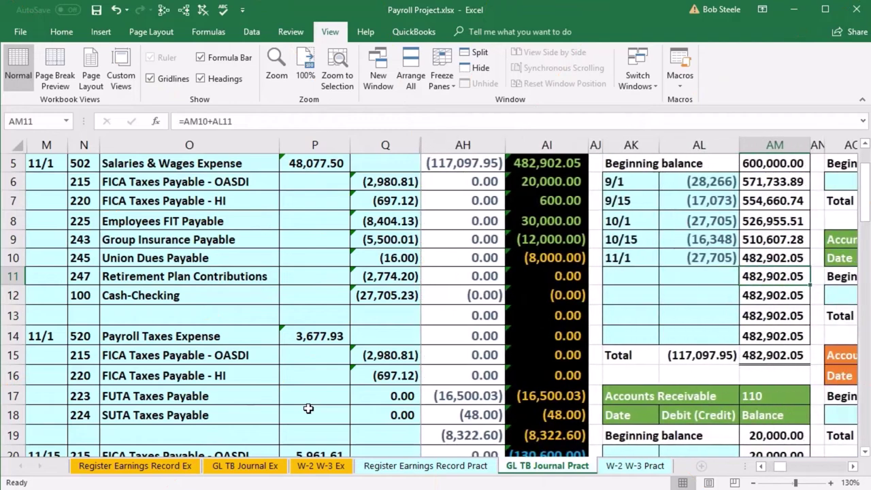
scroll(590, 386, up, 1)
click(631, 342)
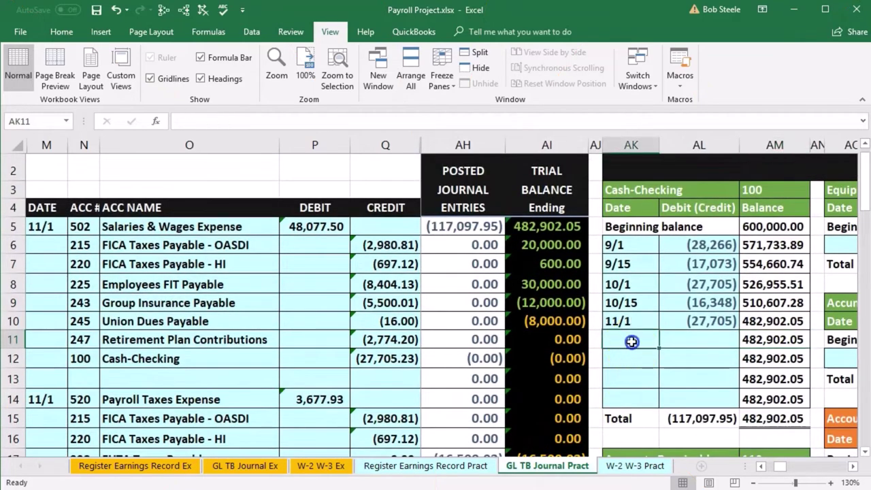
text(11/15)
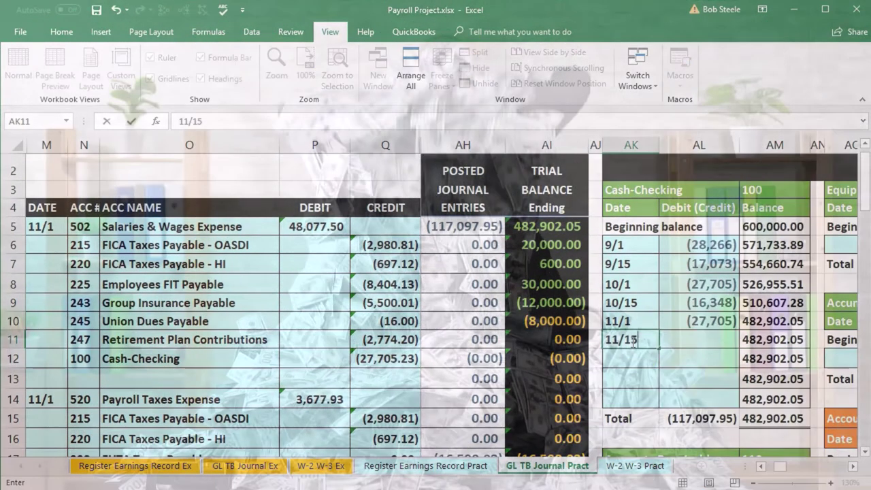
key(Tab)
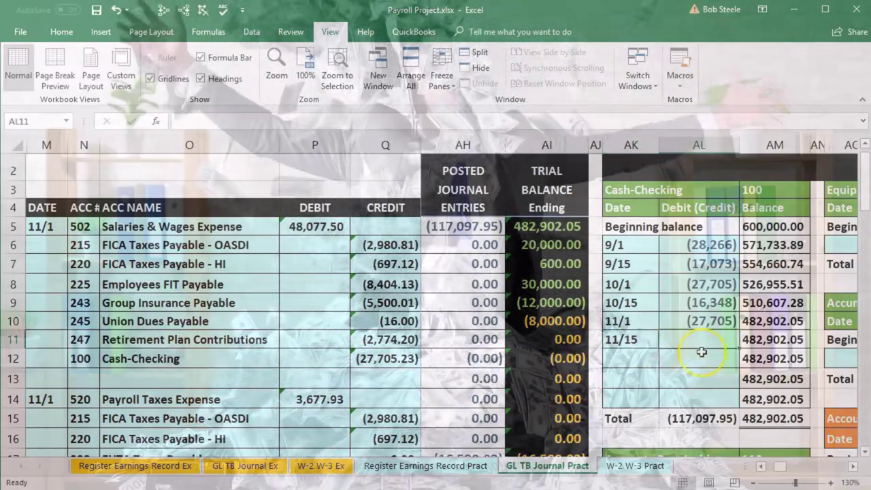
text(=)
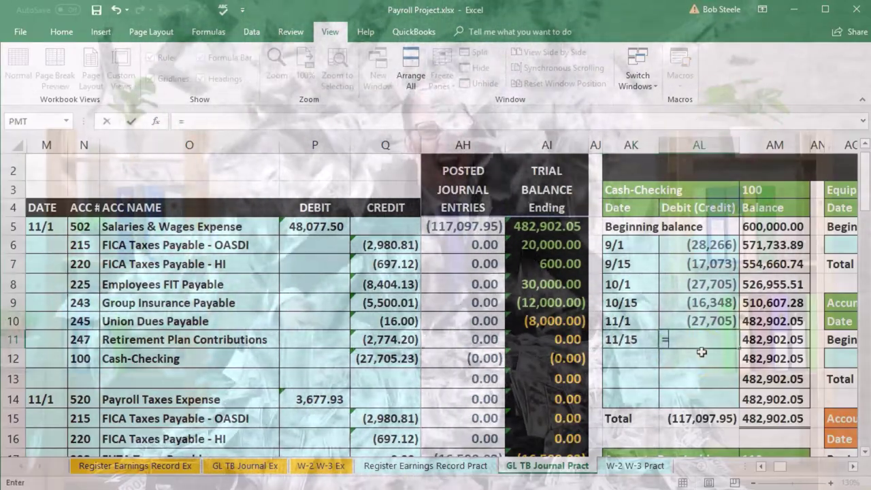
scroll(418, 374, down, 3)
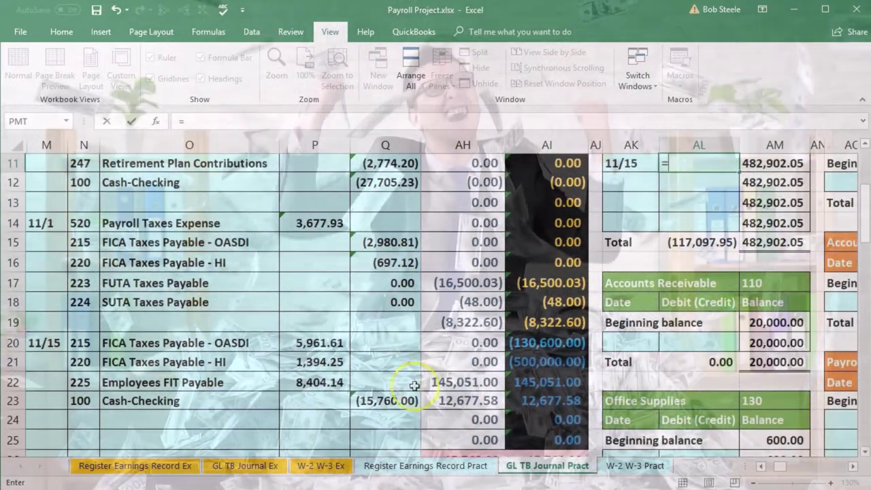
click(412, 398)
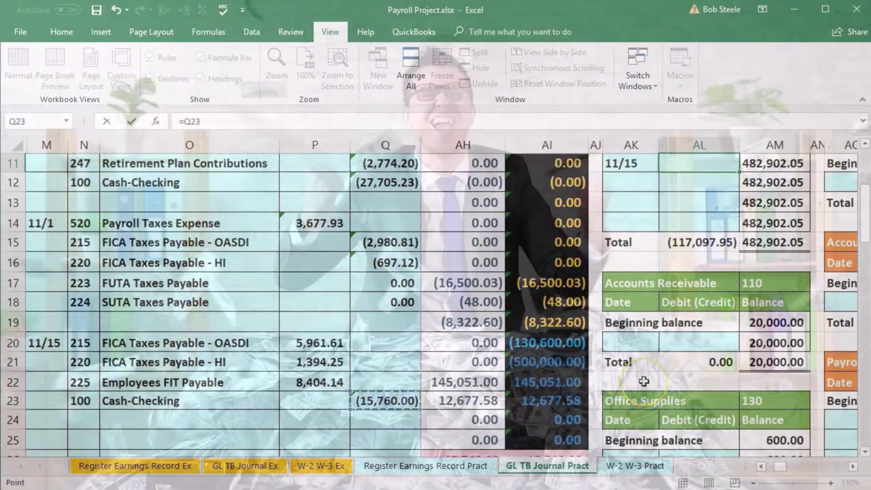
scroll(643, 381, up, 1)
scroll(643, 381, up, 1)
key(Return)
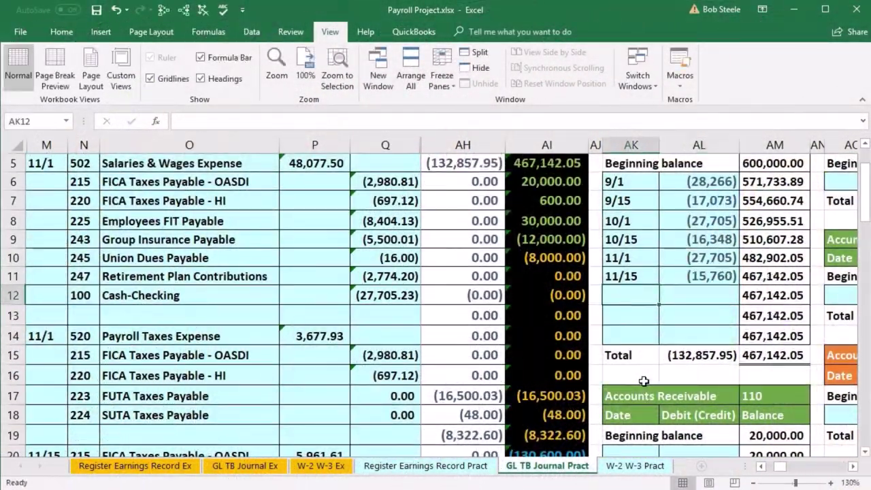
Examine the Cash-Checking ledger's running balance after the 11/15 posting and compare it with the account's ending balance in the trial balance
click(769, 258)
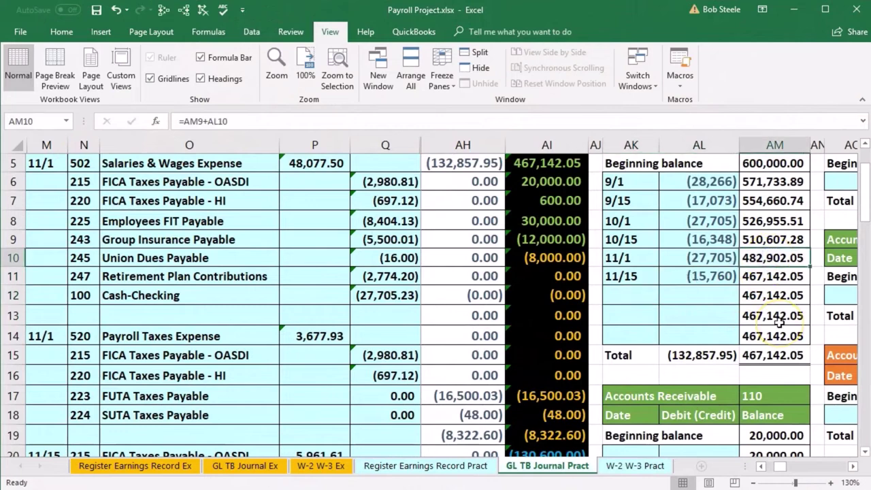
click(714, 273)
click(764, 277)
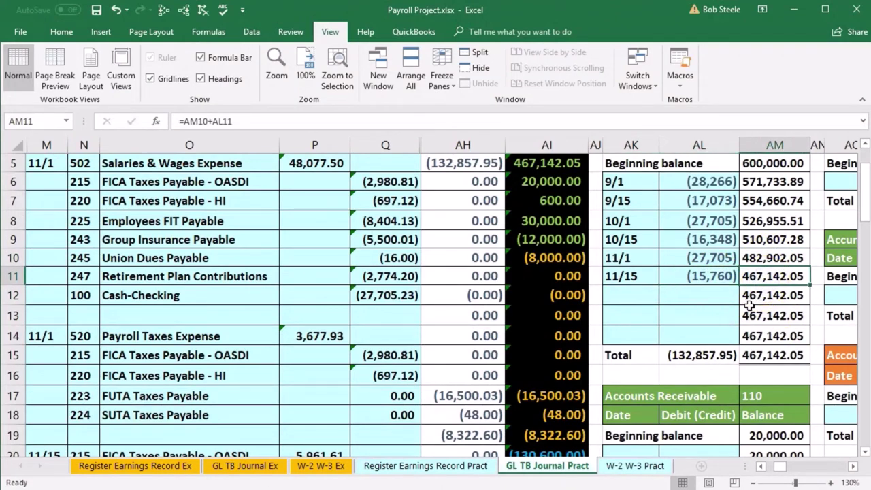
click(561, 277)
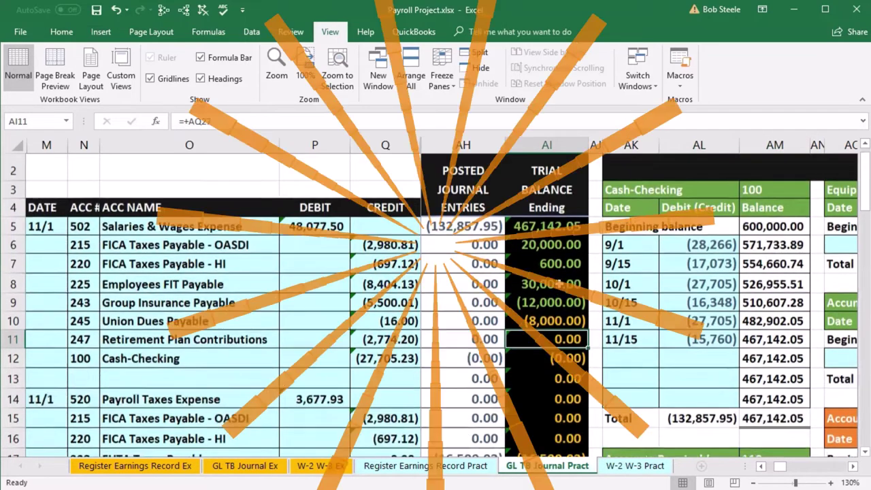
click(555, 256)
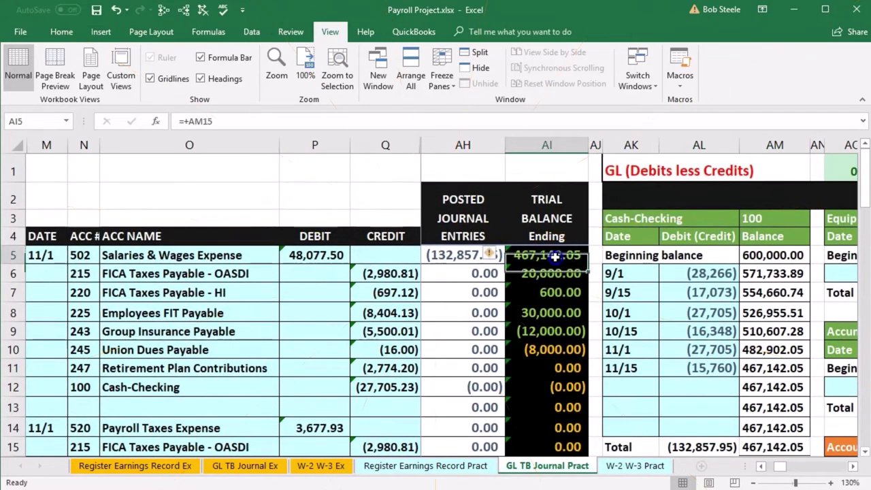
key(Left)
key(Left)
key(Left)
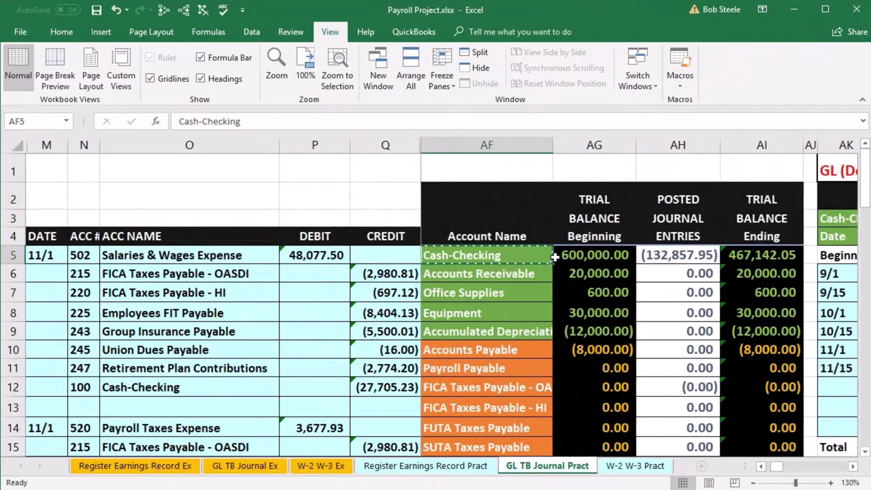
Check the trial balance's ending total and net income formula, and the sum of the 11/15 journal entry in P20:Q23
scroll(578, 290, down, 5)
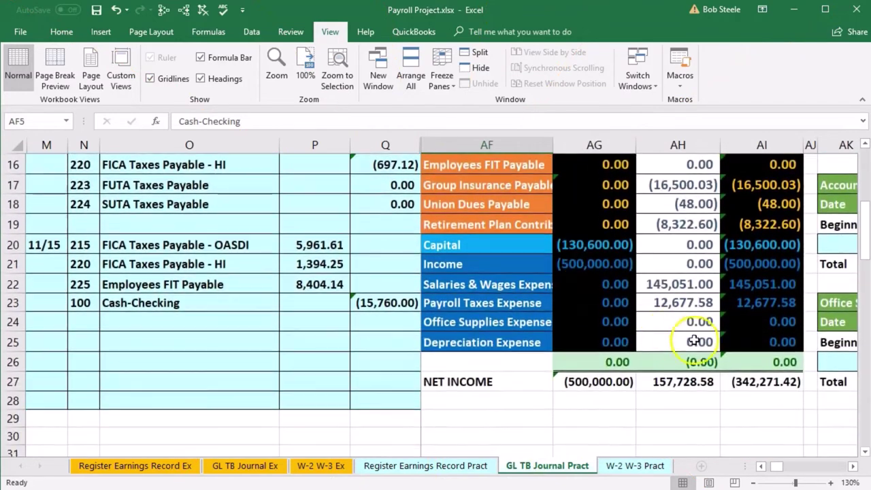
double_click(742, 361)
key(Return)
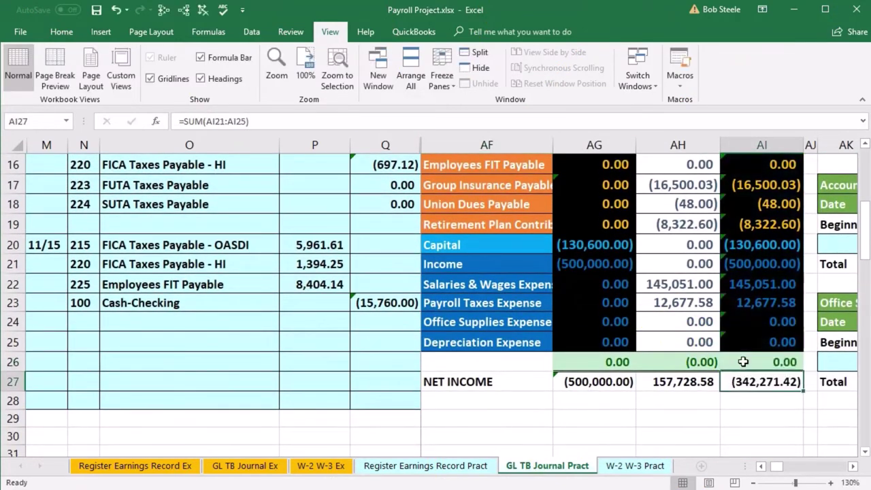
double_click(764, 381)
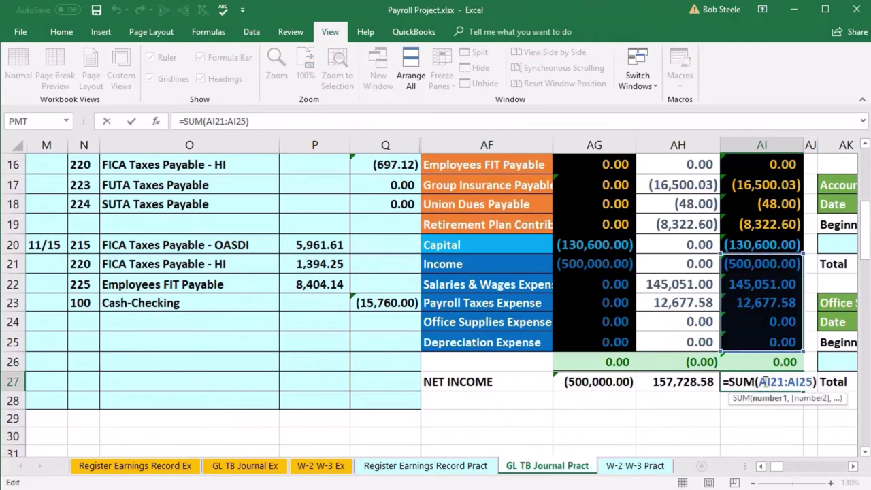
key(Return)
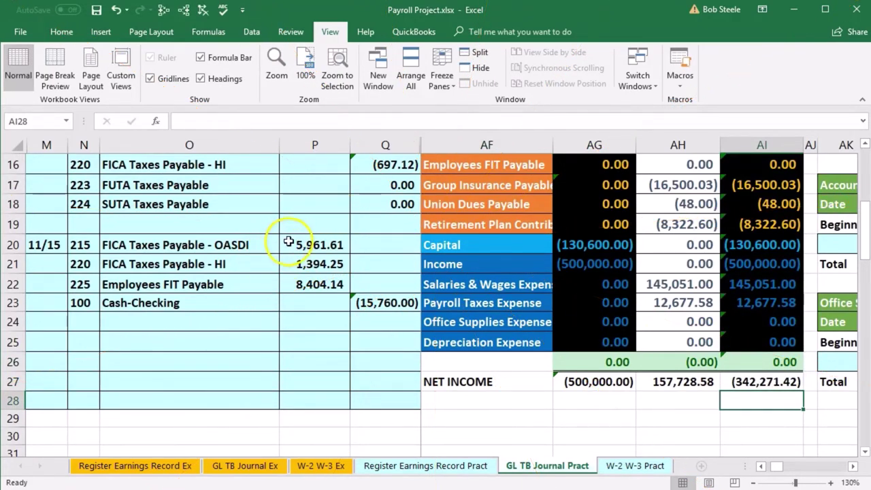
drag(289, 241, 363, 288)
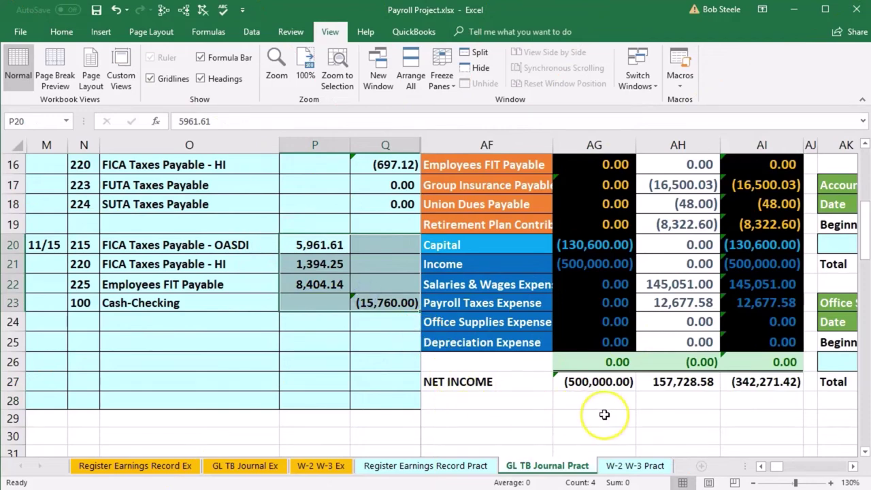
Review the ending liability balances in the trial balance, from the payroll taxes payable through Group Insurance, Union Dues and Retirement Plan Contributions
scroll(604, 415, up, 3)
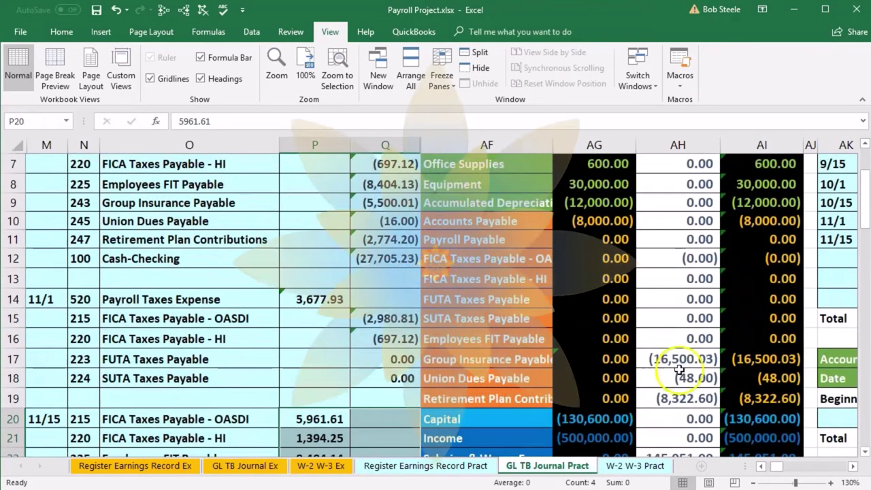
click(751, 241)
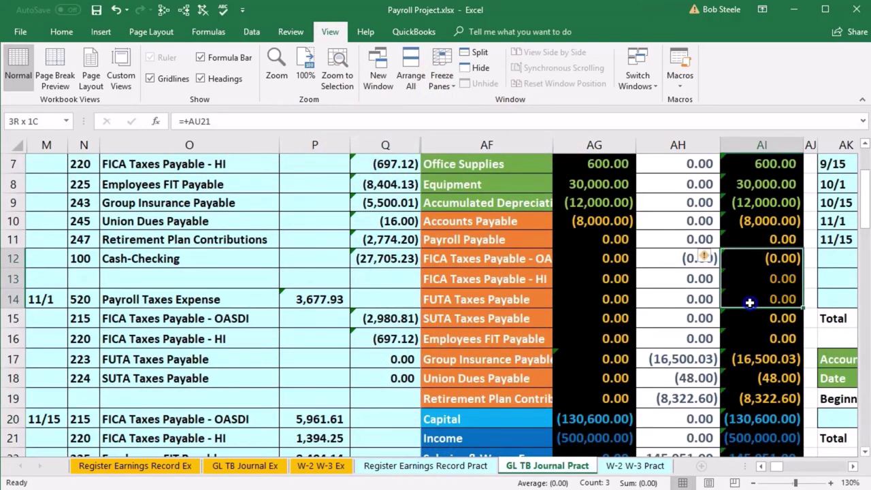
click(757, 359)
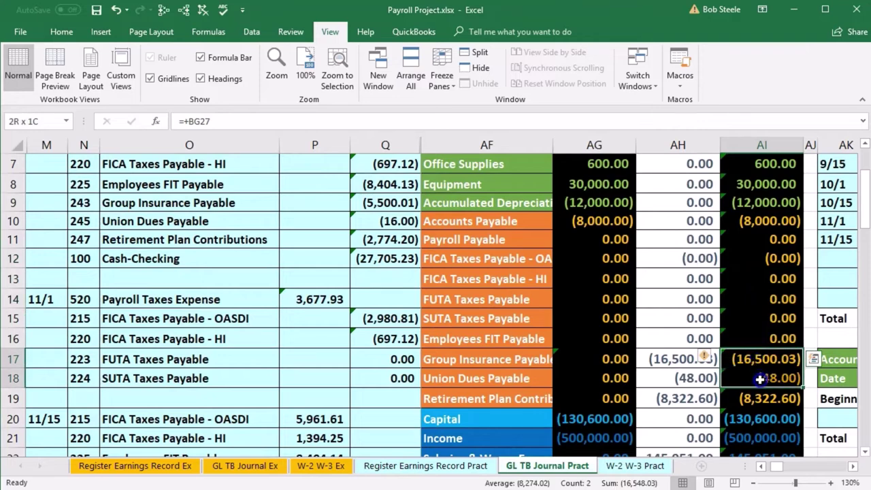
drag(760, 379, 762, 390)
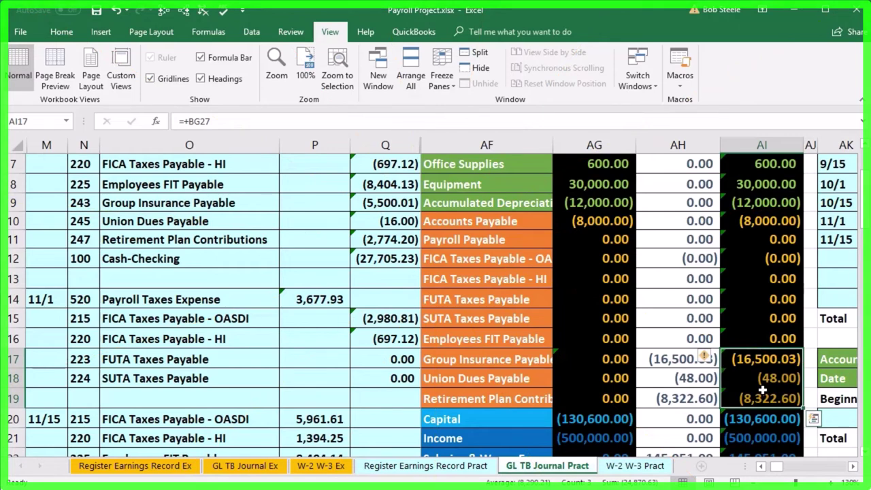
click(524, 364)
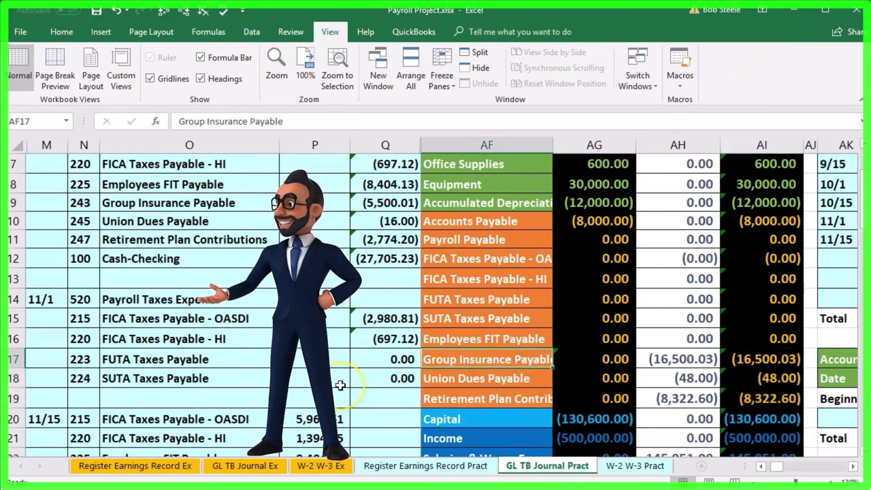
click(447, 381)
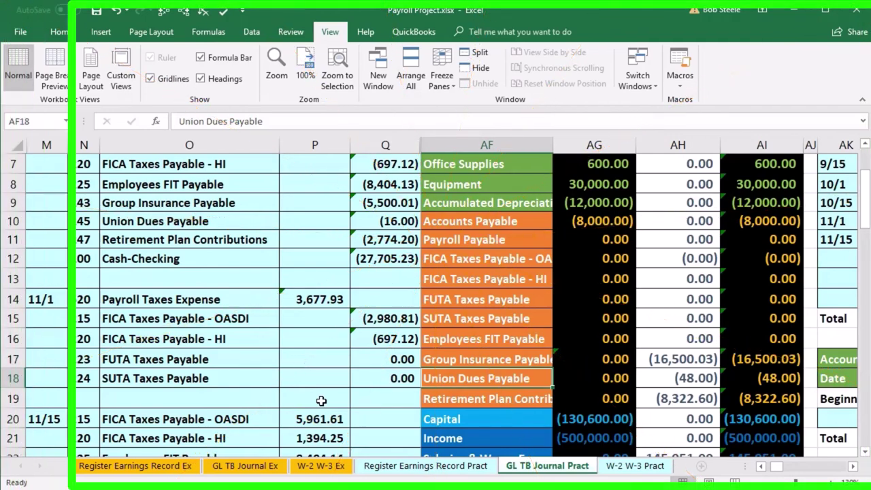
key(Down)
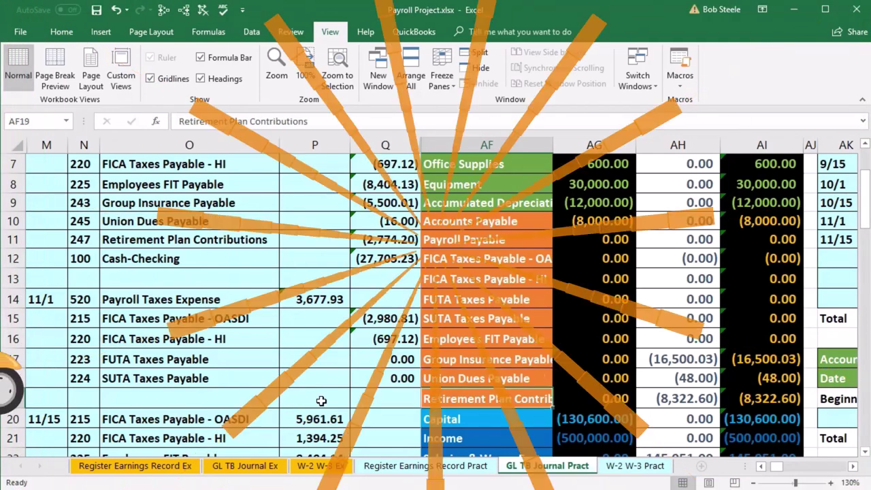